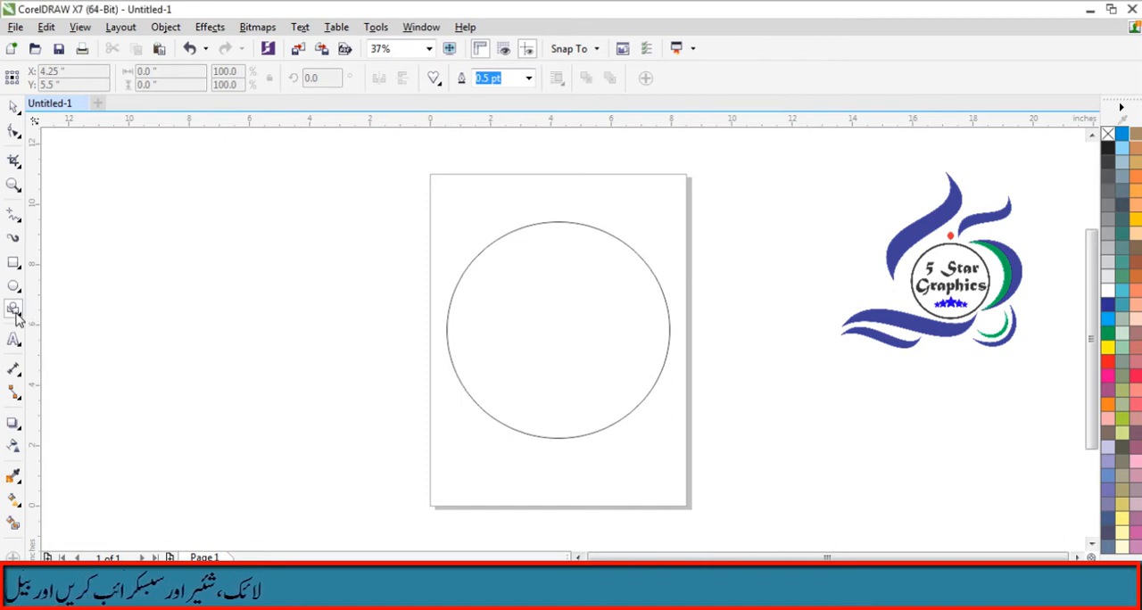
- Draw a teardrop basic shape about 2.97 by 5.03 inches and move it onto the circle's upper edge
click(434, 79)
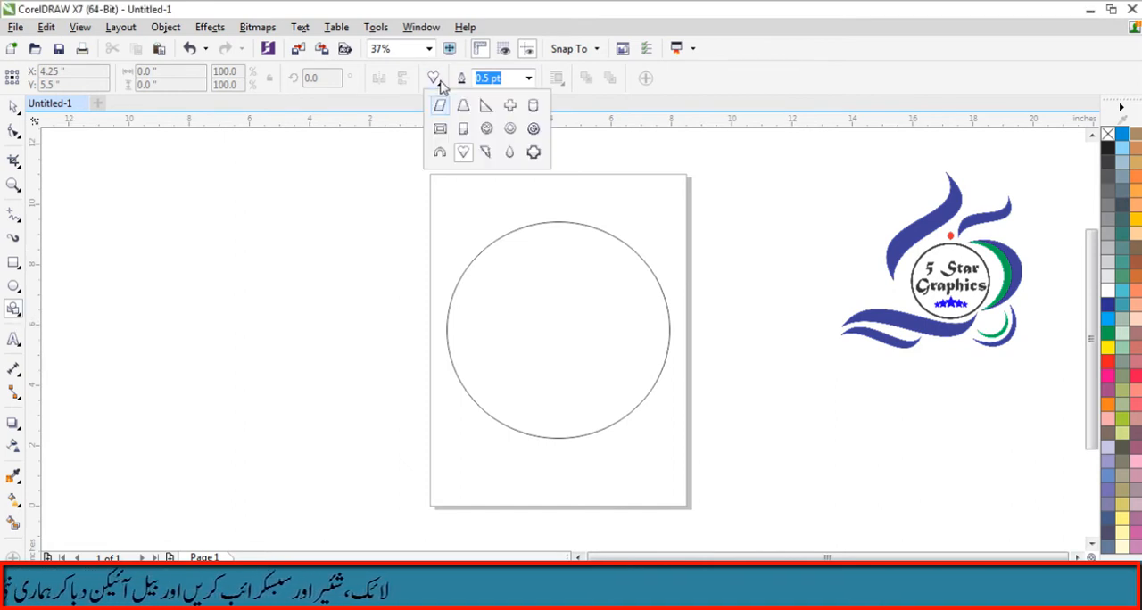
click(510, 153)
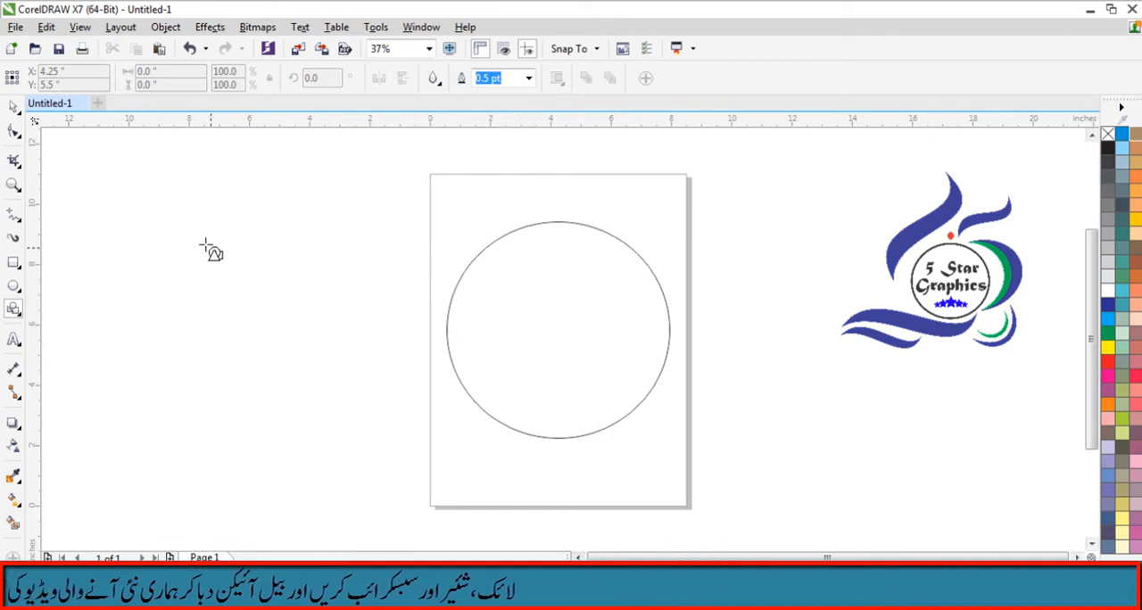
mouse_move(183, 243)
mouse_down()
mouse_move(215, 335)
mouse_move(277, 395)
mouse_up()
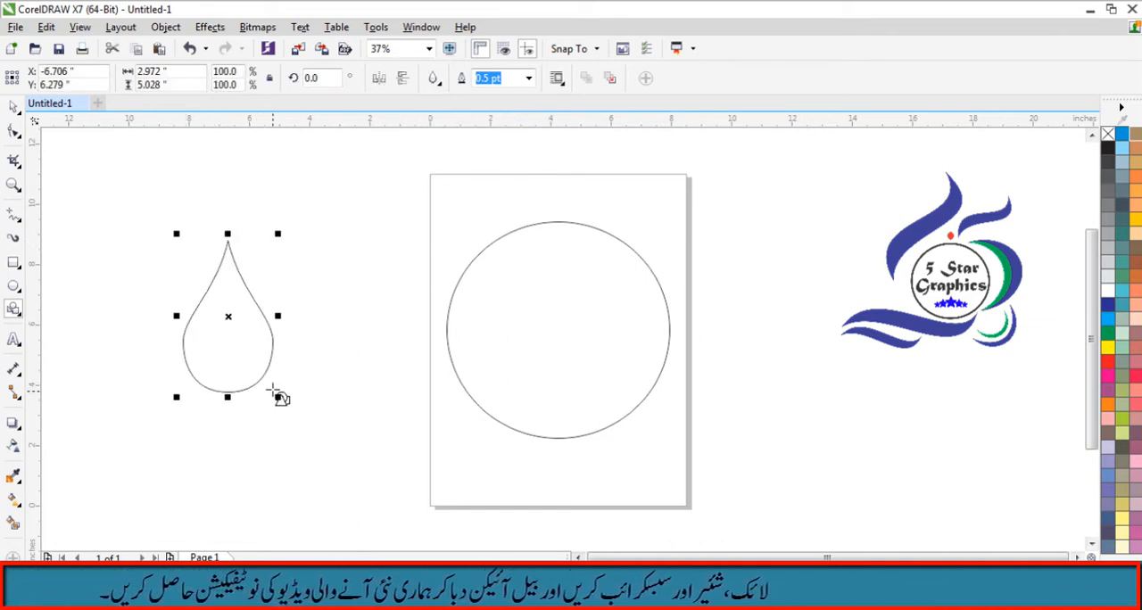
drag(229, 315, 550, 221)
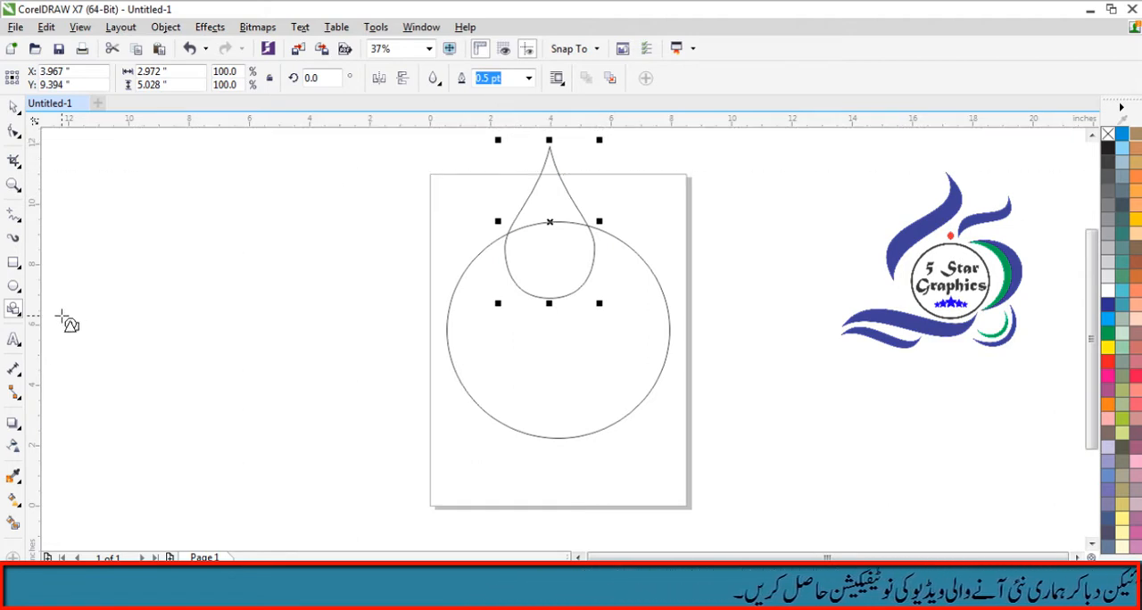
- Add a vertical guideline and align it with the circle's center at about X 4.25 inches
drag(39, 332, 553, 360)
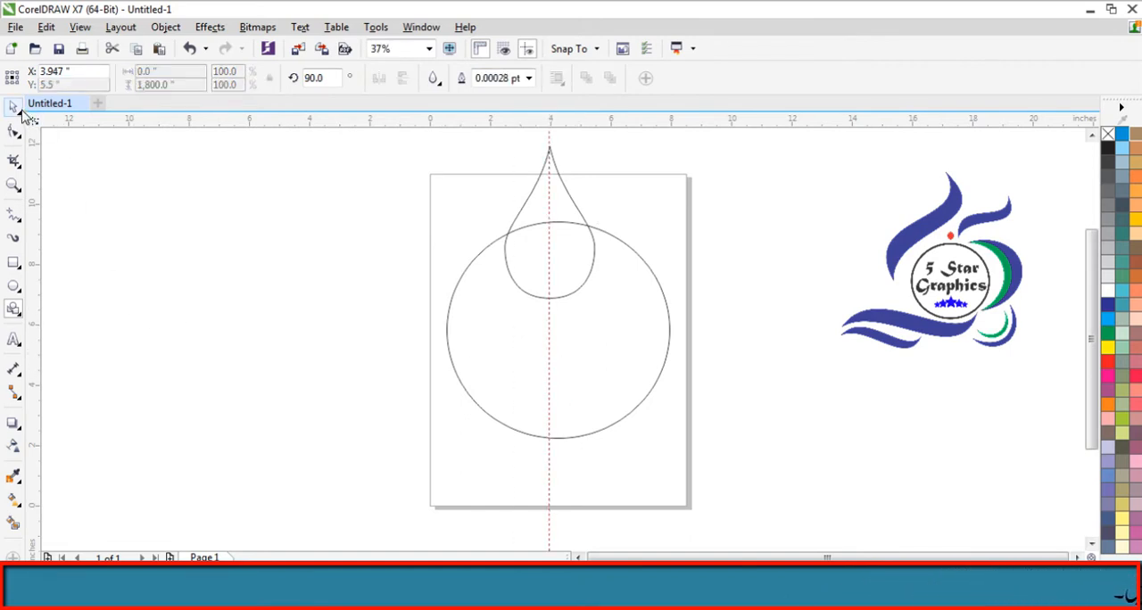
click(13, 109)
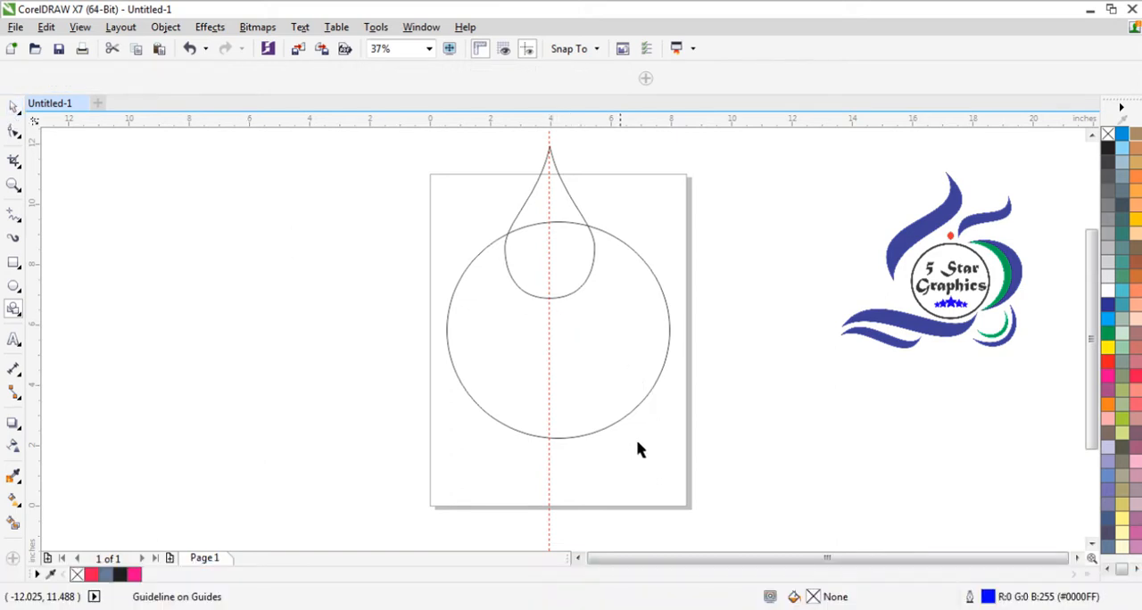
click(633, 410)
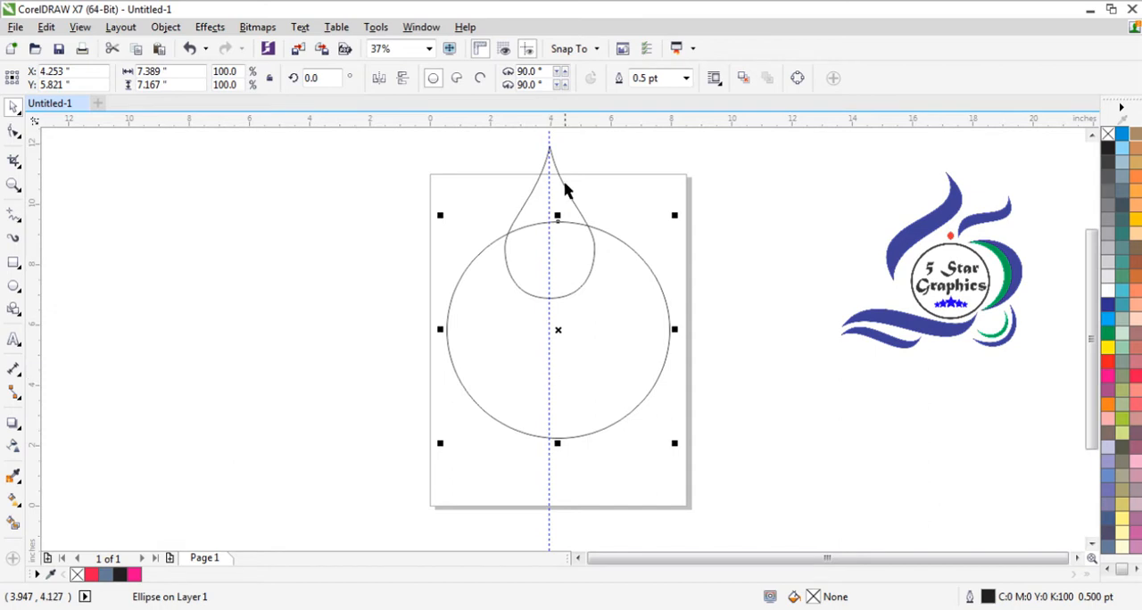
click(541, 195)
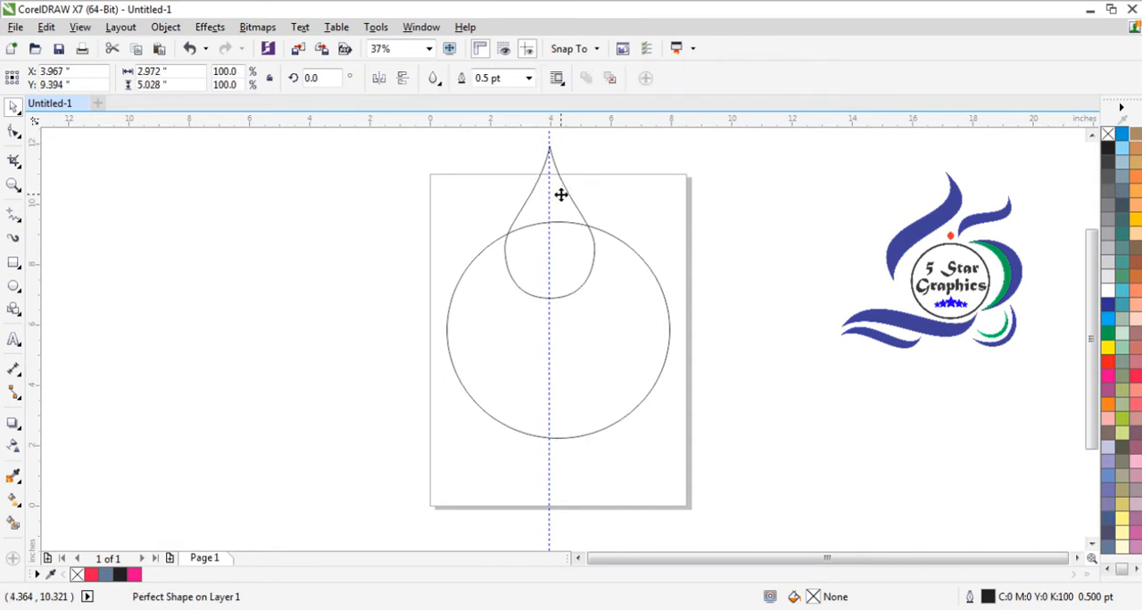
click(593, 381)
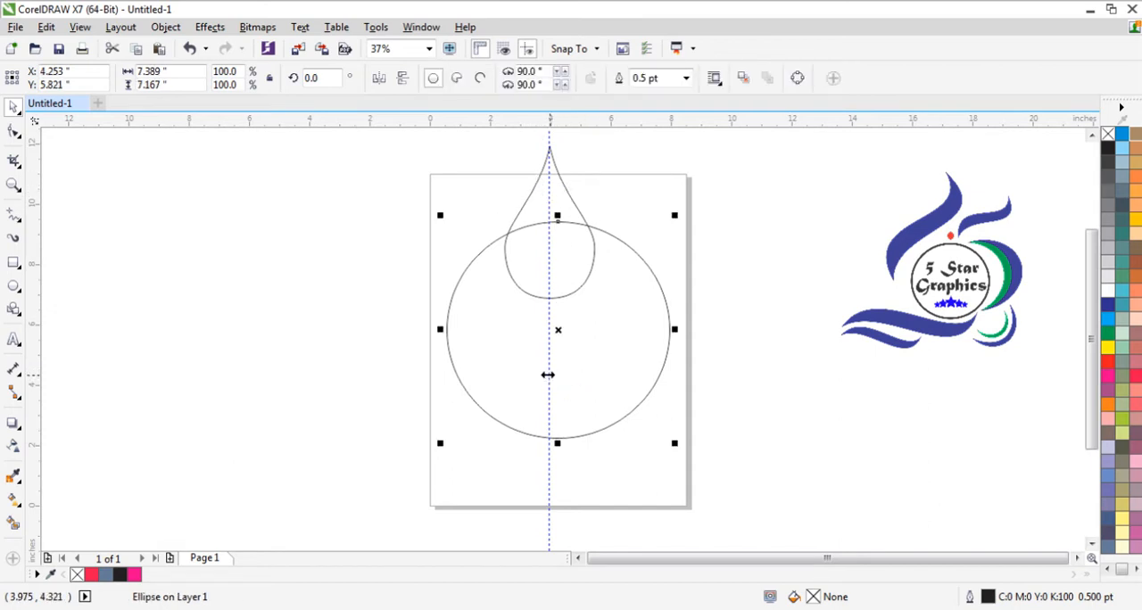
drag(547, 375, 560, 374)
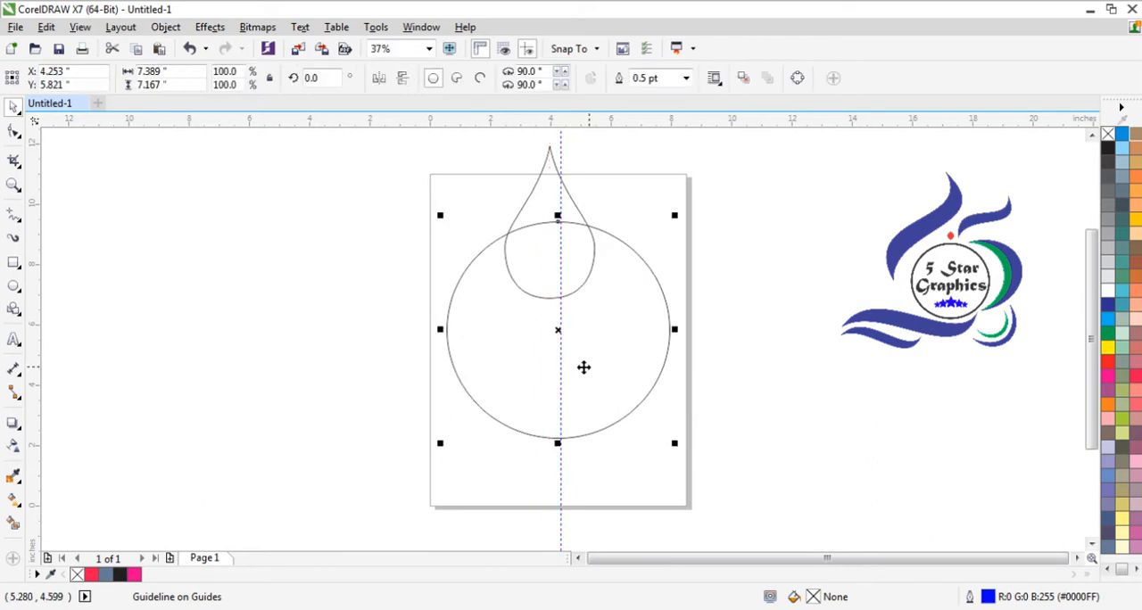
click(569, 366)
drag(560, 367, 558, 367)
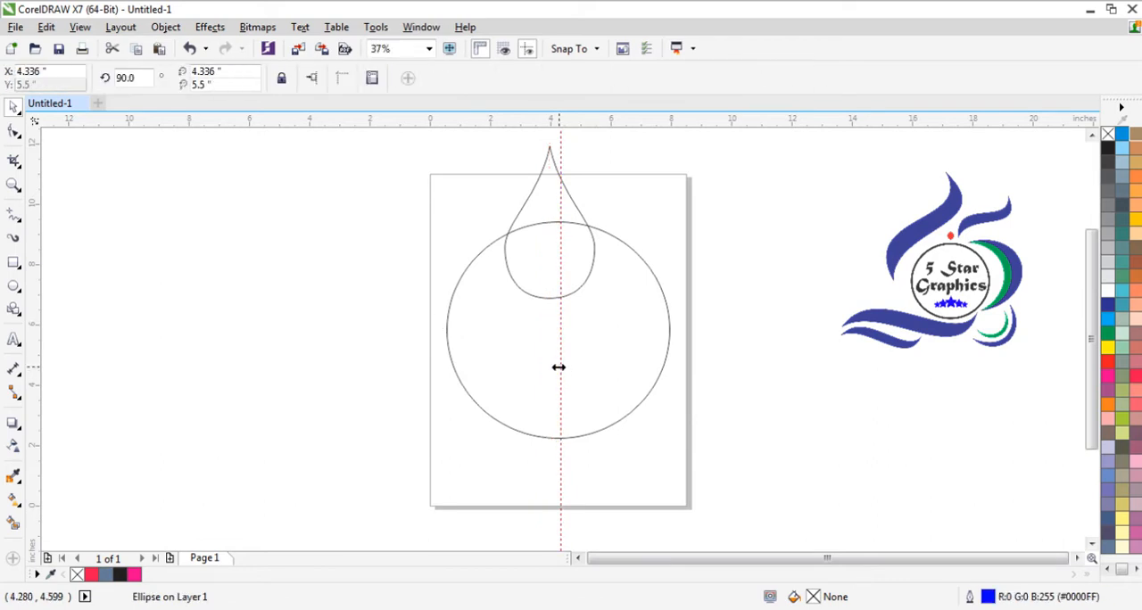
click(584, 367)
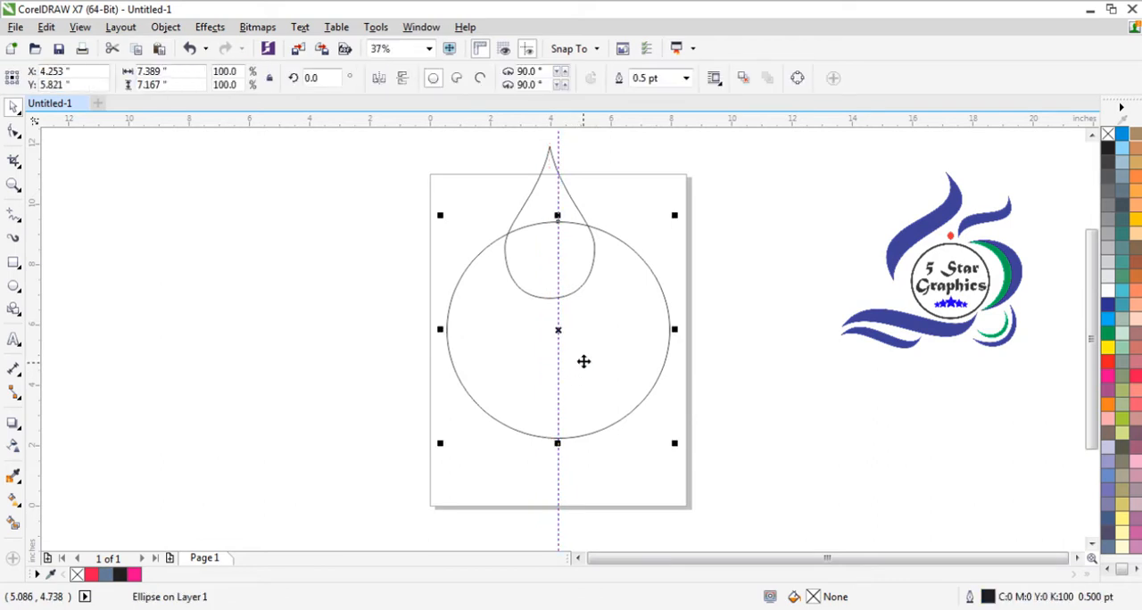
- Center the teardrop on the vertical guideline and nudge it up to about Y 9.85 inches
click(534, 179)
drag(542, 198, 551, 201)
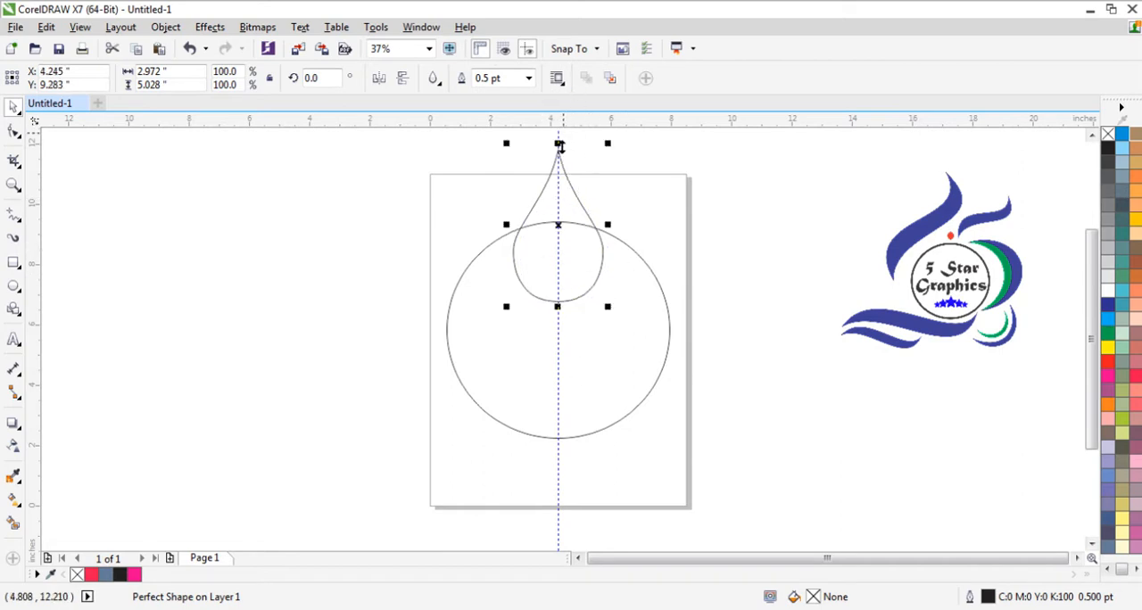
key(Up)
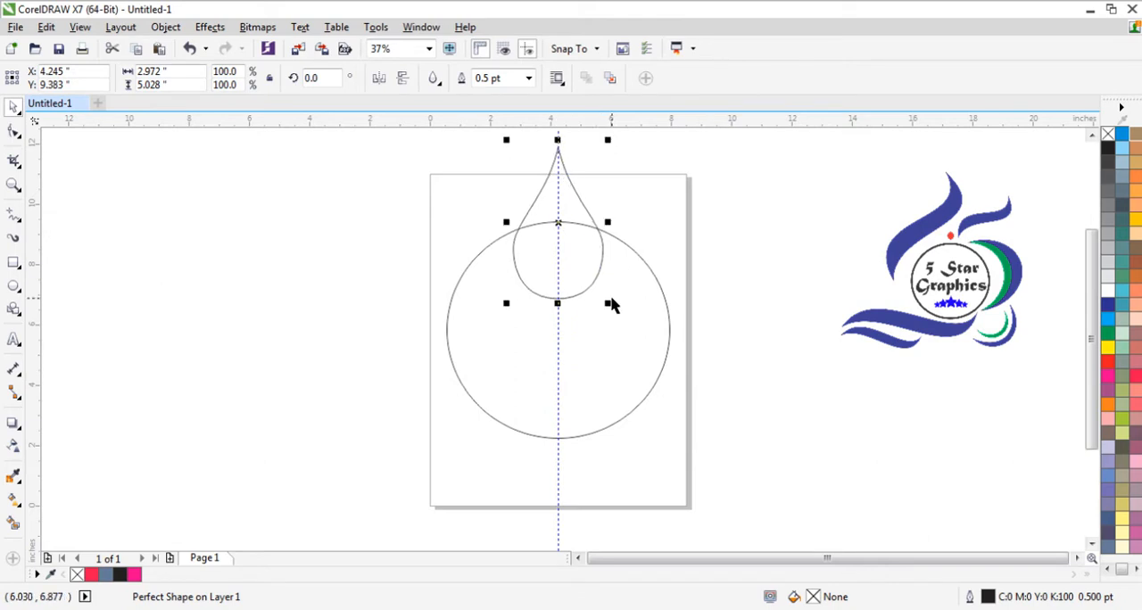
key(Up)
key(Up)
key(Up)
key(Up)
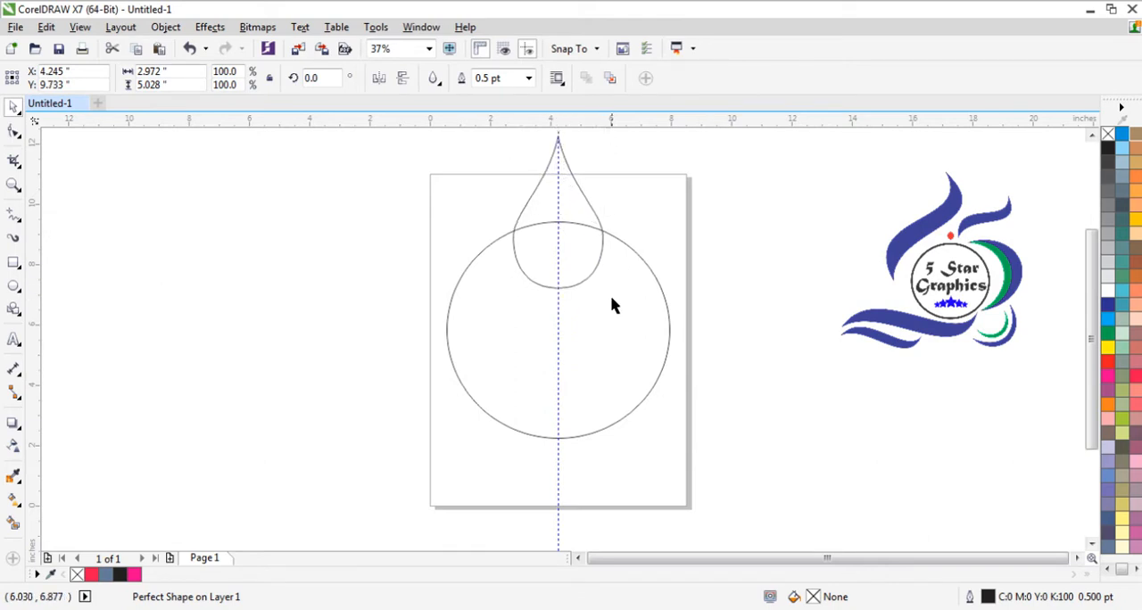
key(ctrl+Up)
key(ctrl+Up)
key(ctrl+Up)
key(ctrl+Up)
key(ctrl+Up)
key(ctrl+Up)
key(ctrl+Up)
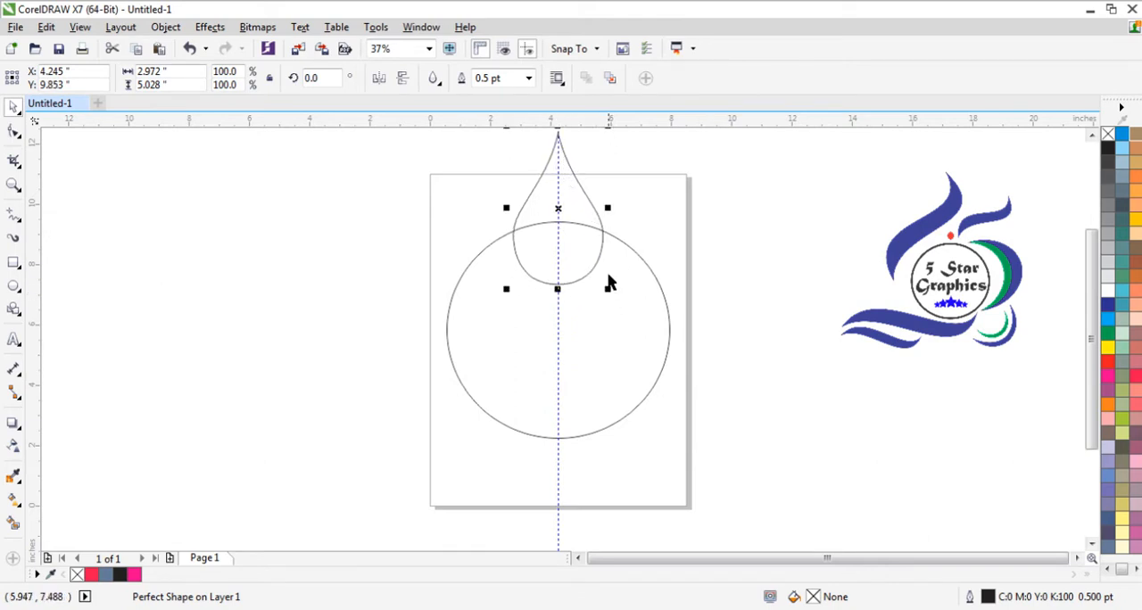
key(Escape)
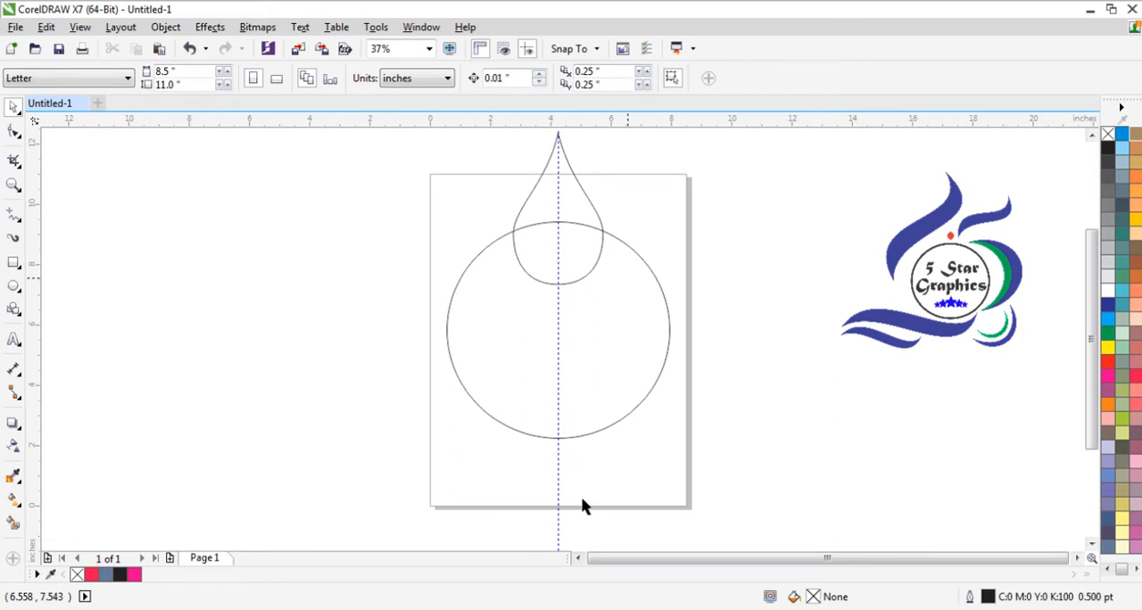
- Rotate a copy of the teardrop about a quarter turn clockwise around the circle's center, and repeat the copy twice
click(590, 206)
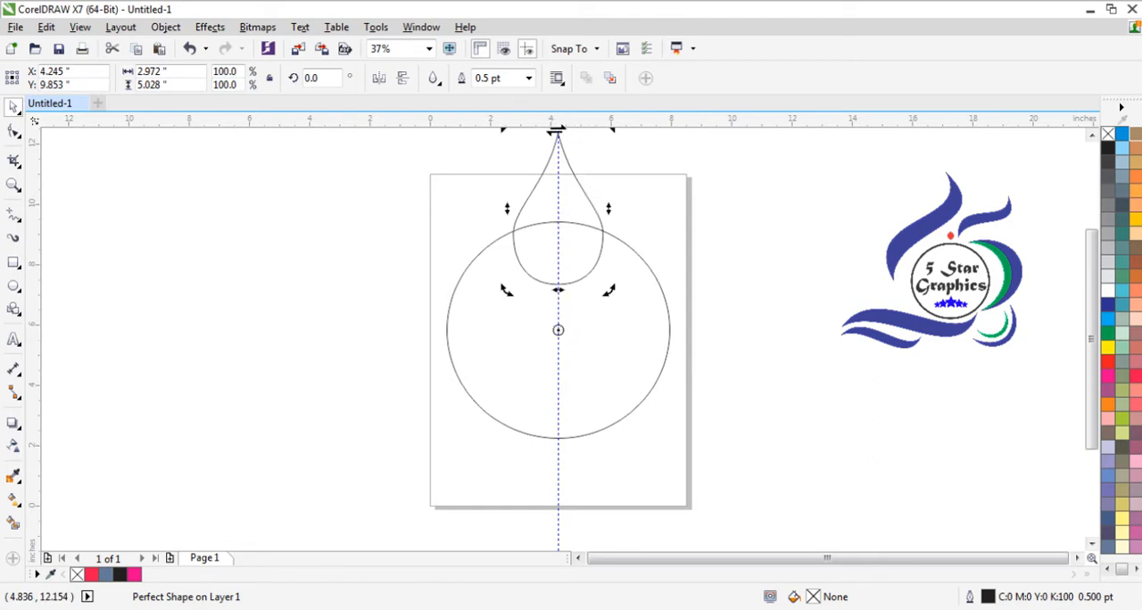
drag(607, 132, 874, 508)
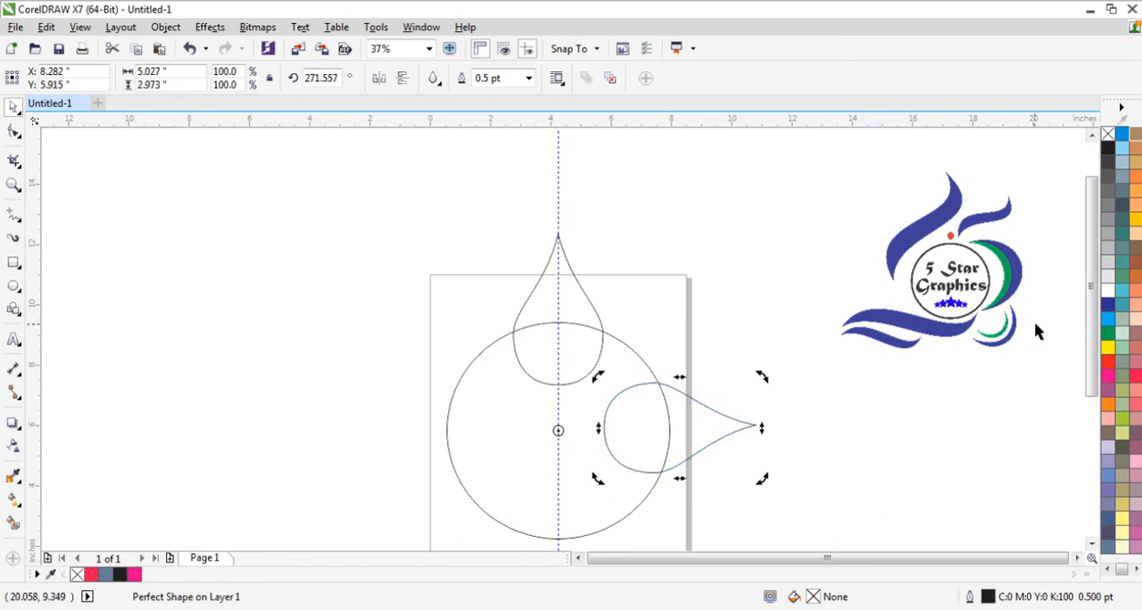
drag(1088, 303, 1089, 355)
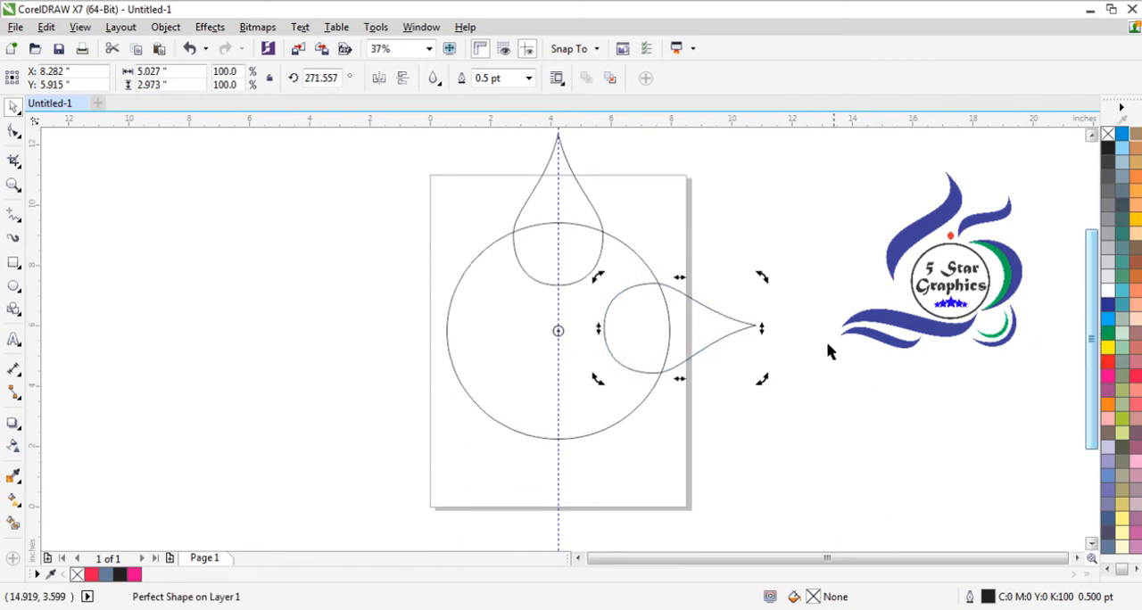
key(ctrl+r)
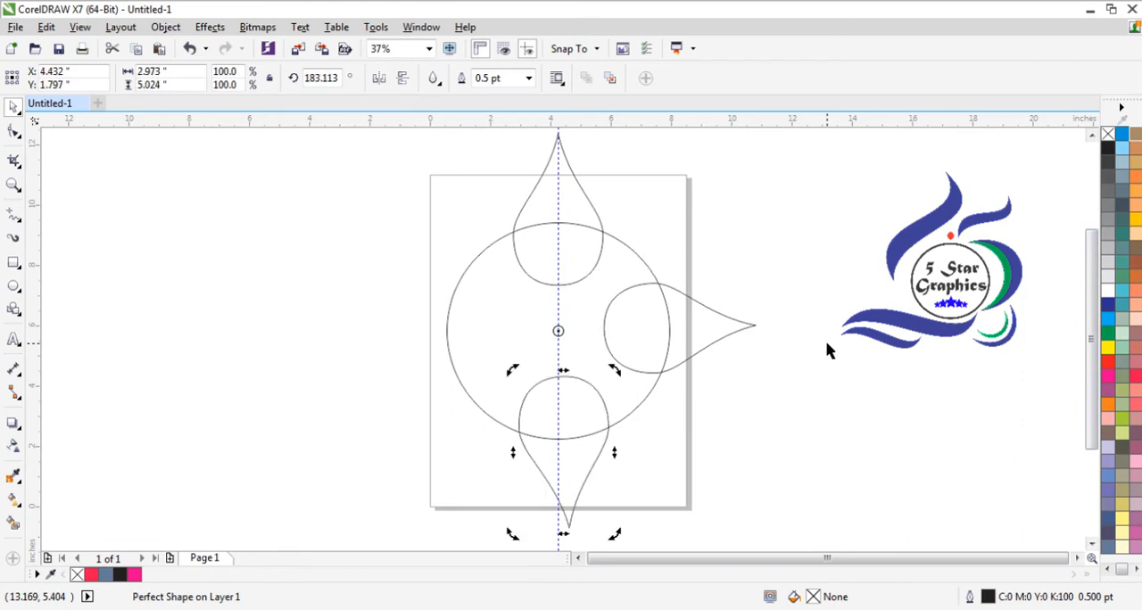
key(ctrl+r)
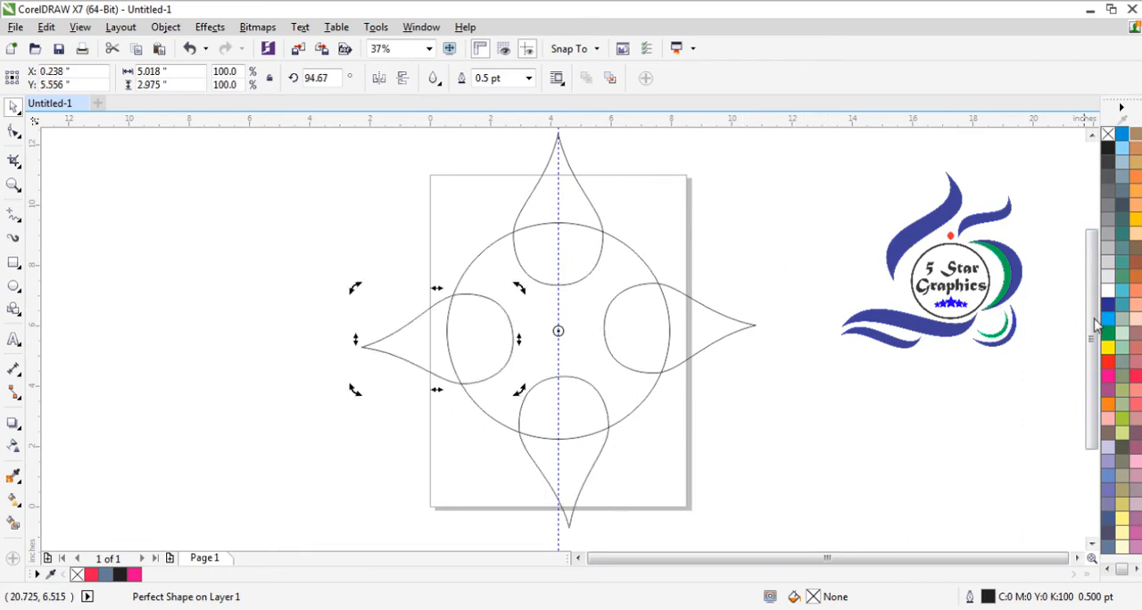
drag(1096, 326, 1086, 324)
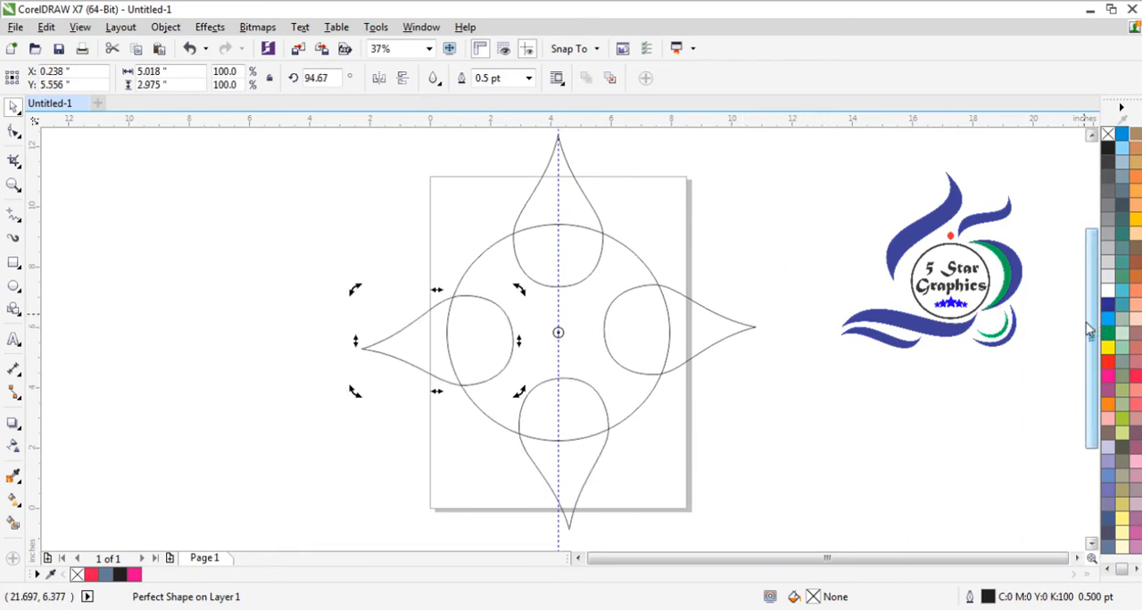
key(Escape)
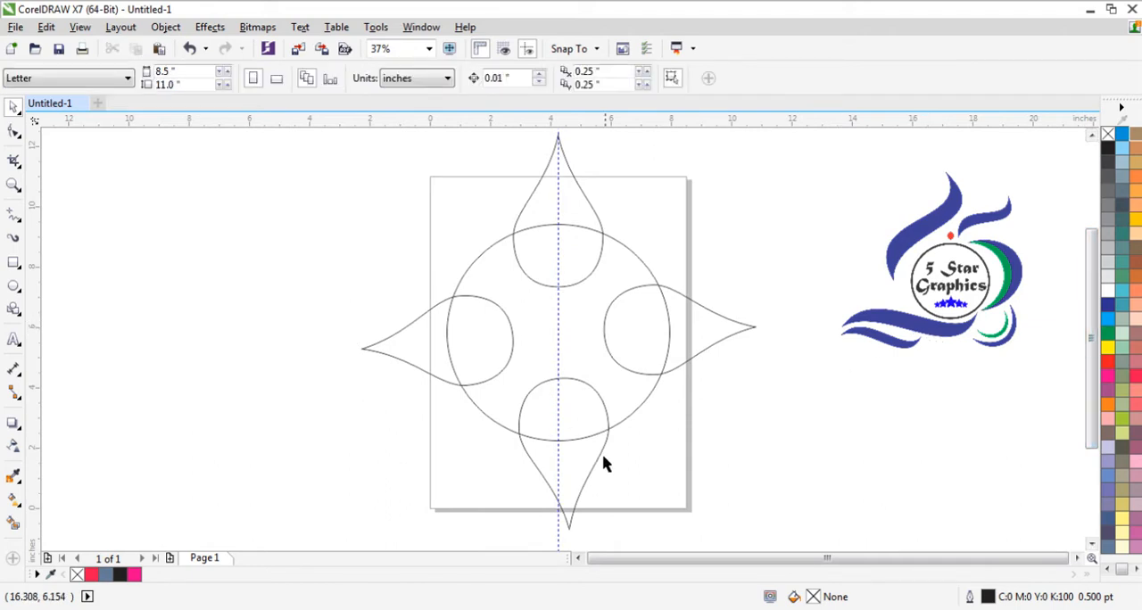
- Rotate the bottom teardrop around the circle's center to about 180 degrees so its tip meets the vertical guideline
click(578, 486)
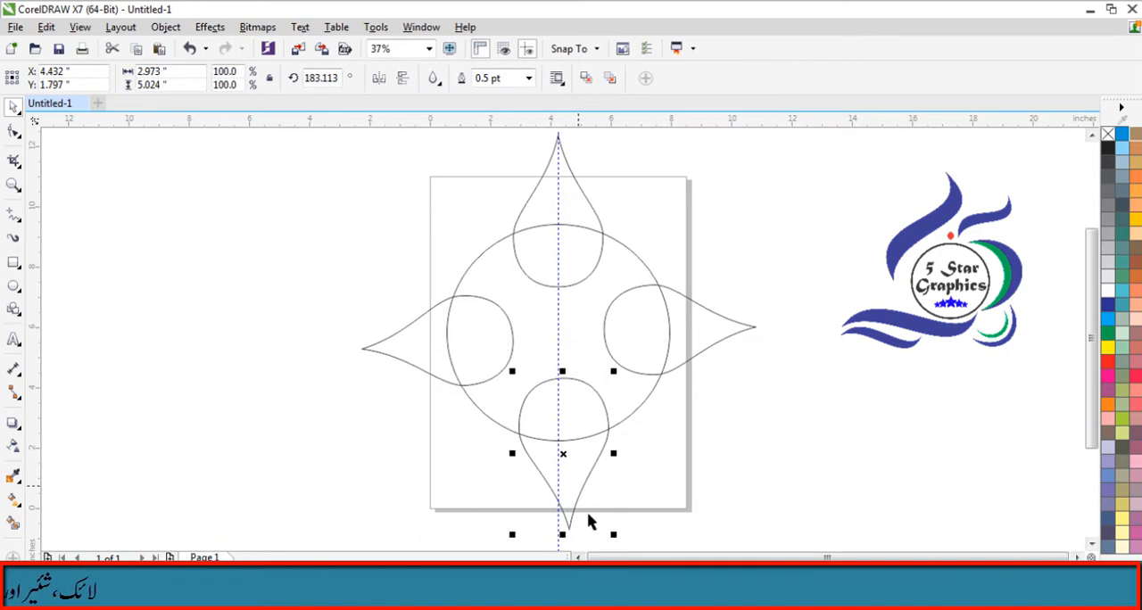
click(562, 455)
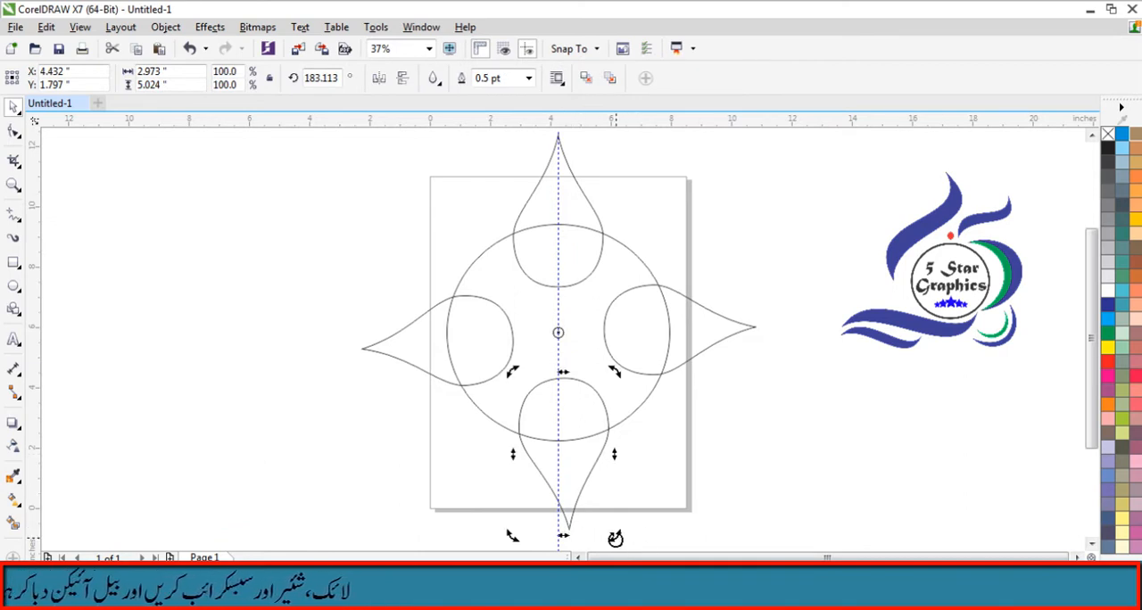
drag(615, 538, 610, 466)
drag(1093, 319, 1093, 274)
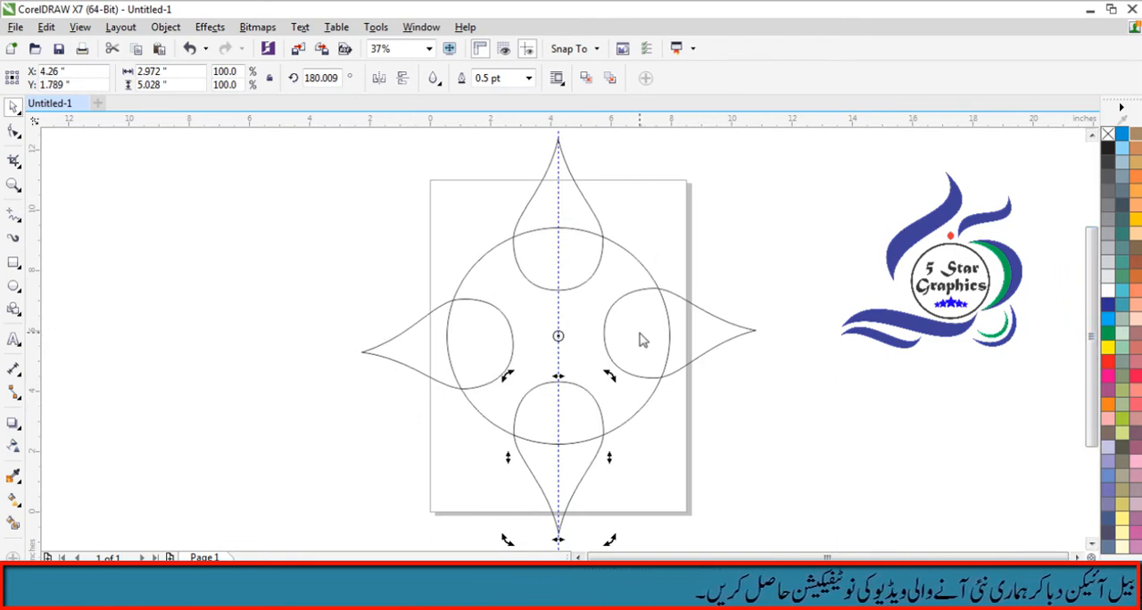
- Add a horizontal guideline at about Y 5.9 inches and rotate the two side teardrops until their tips meet it
drag(640, 334, 640, 334)
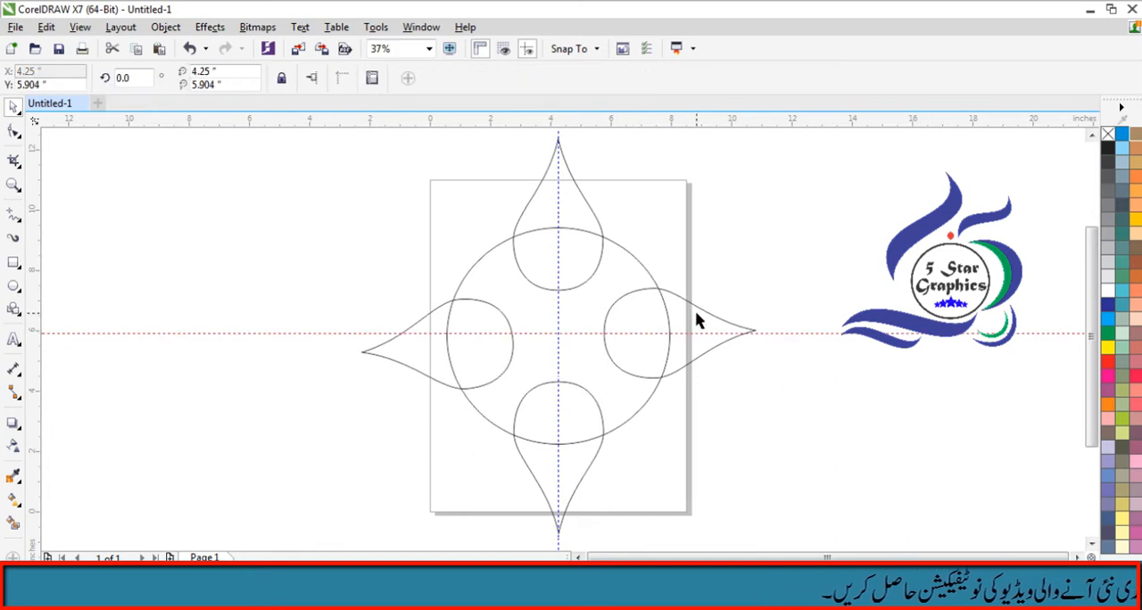
click(697, 320)
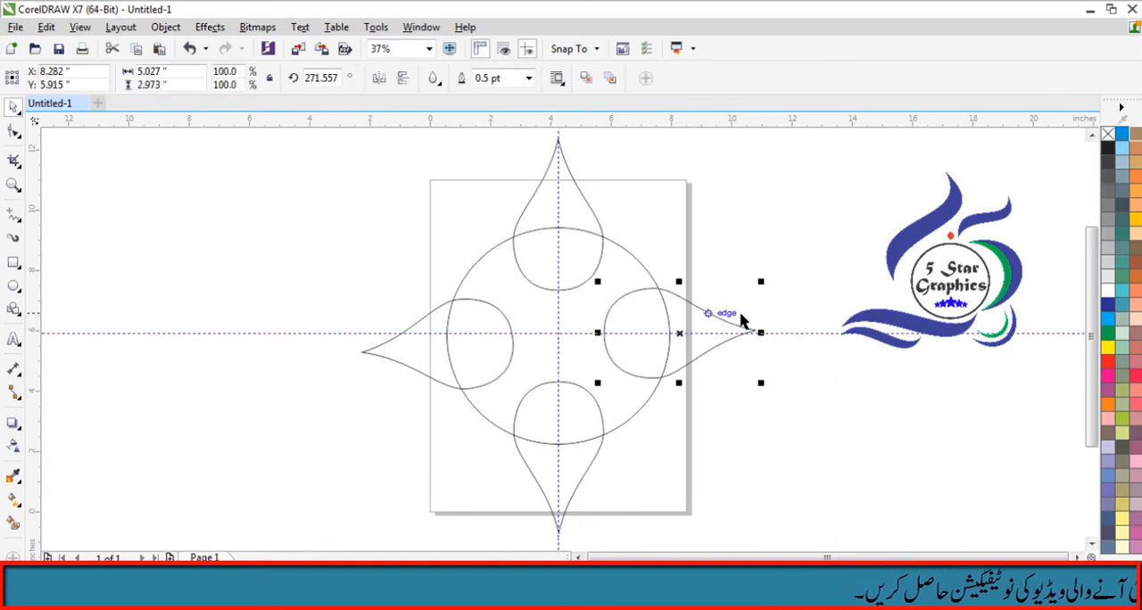
click(678, 337)
drag(764, 280, 765, 288)
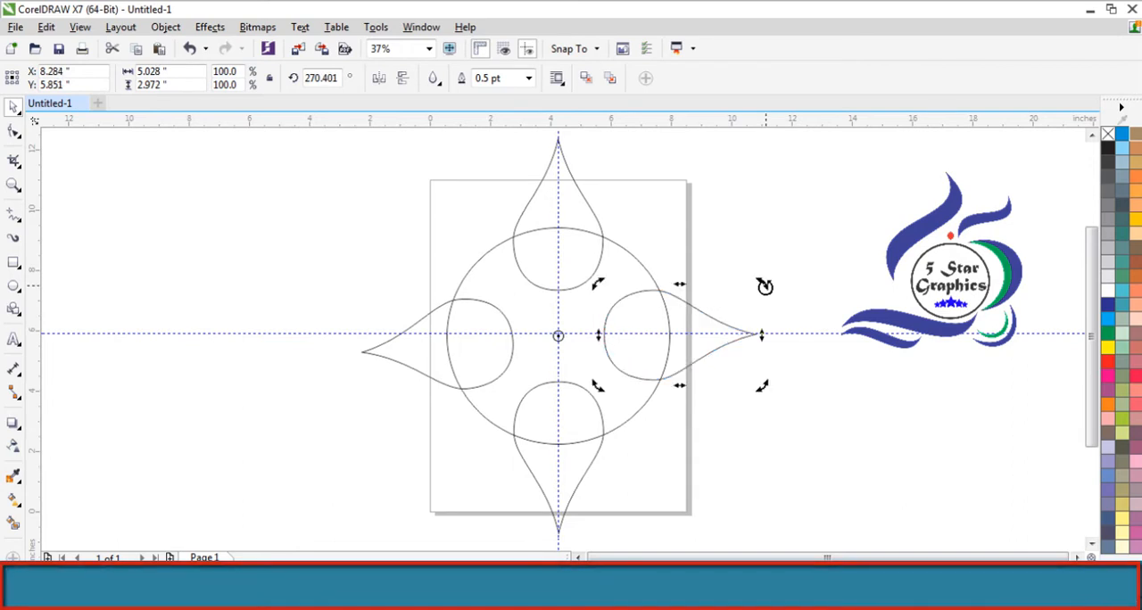
click(369, 354)
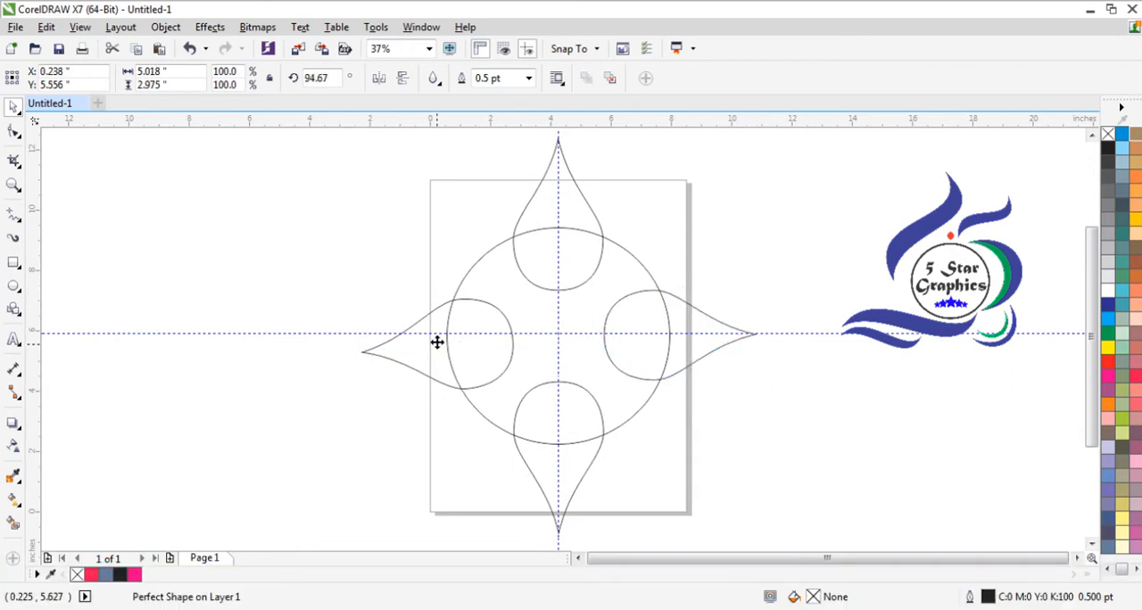
drag(356, 399, 347, 380)
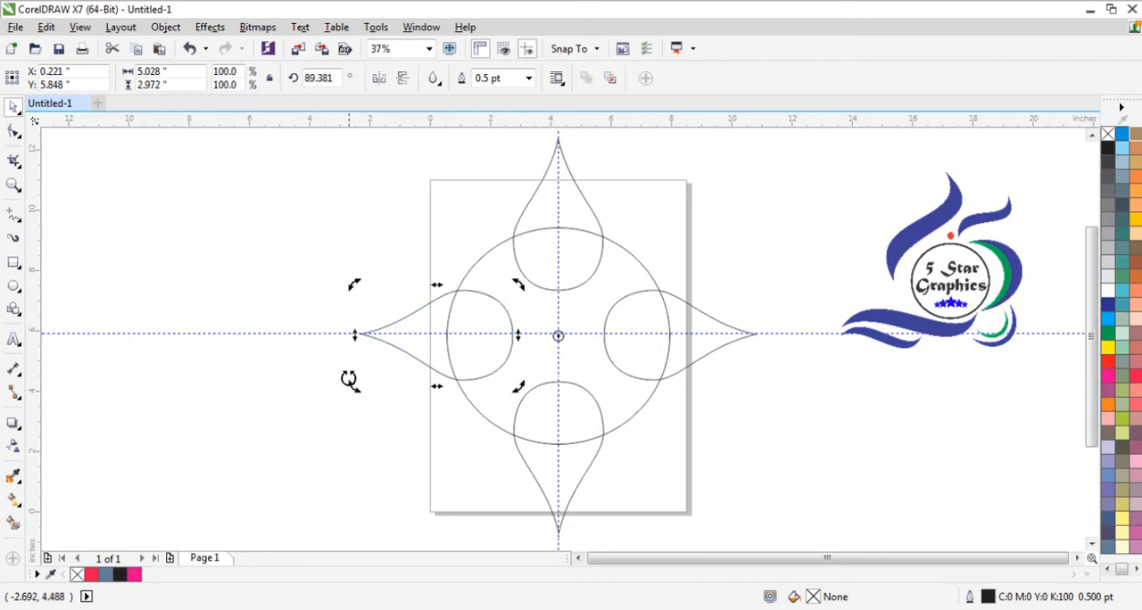
- Delete the horizontal guideline and the vertical guideline that cross the circle's center
click(800, 373)
right_click(826, 333)
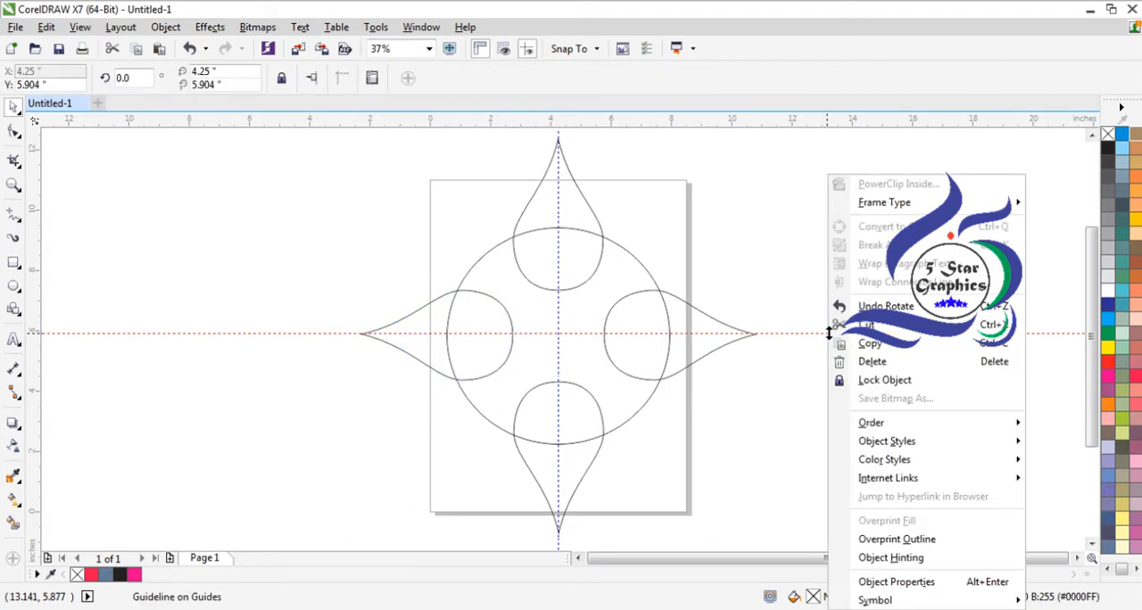
click(843, 363)
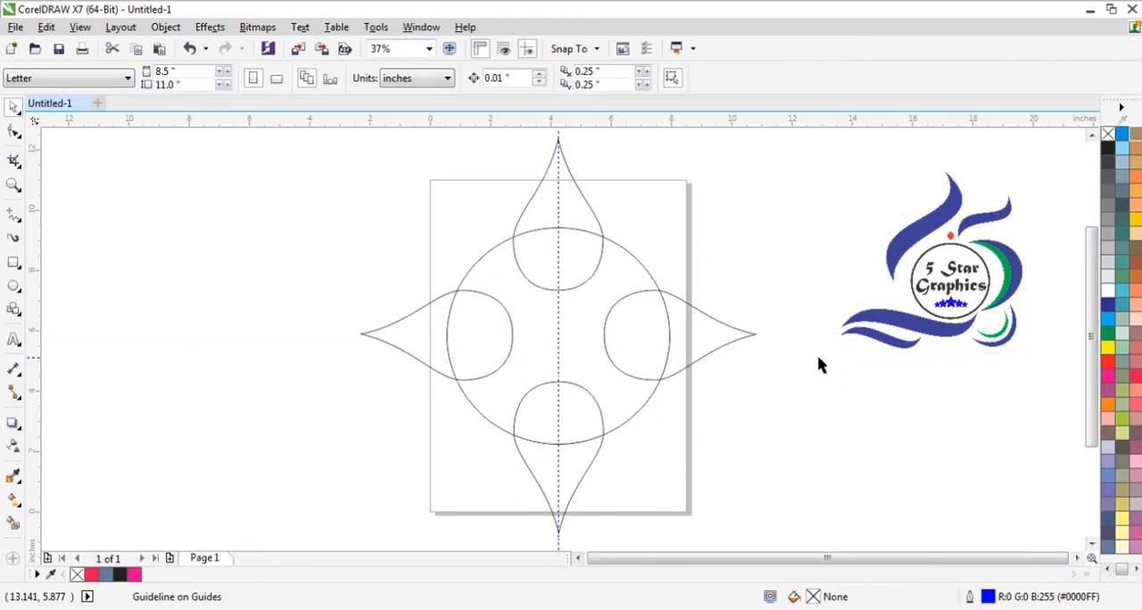
right_click(557, 328)
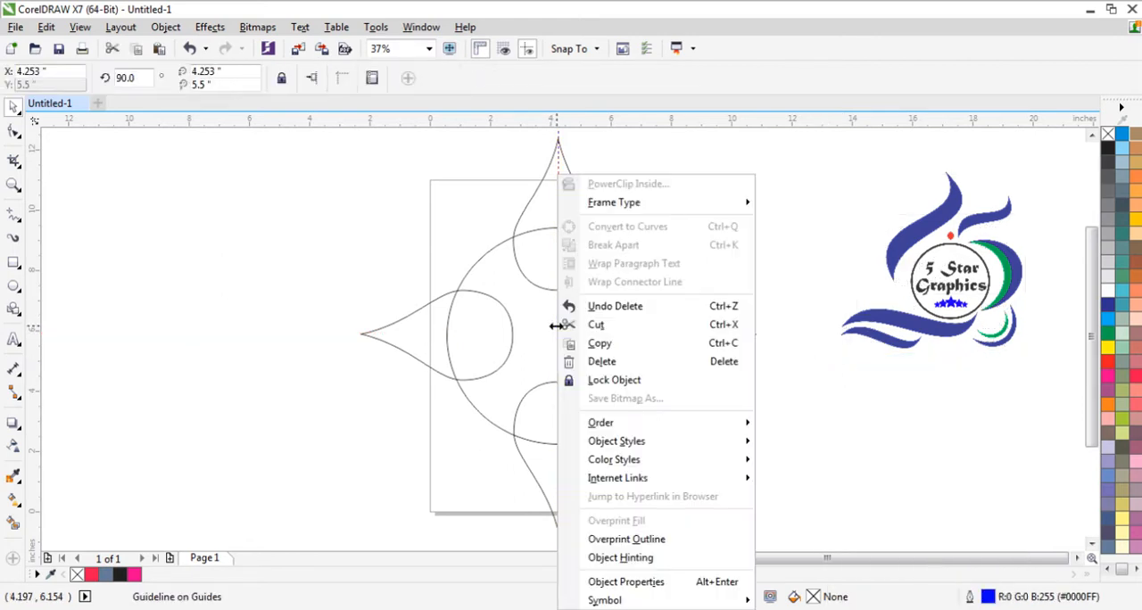
click(600, 364)
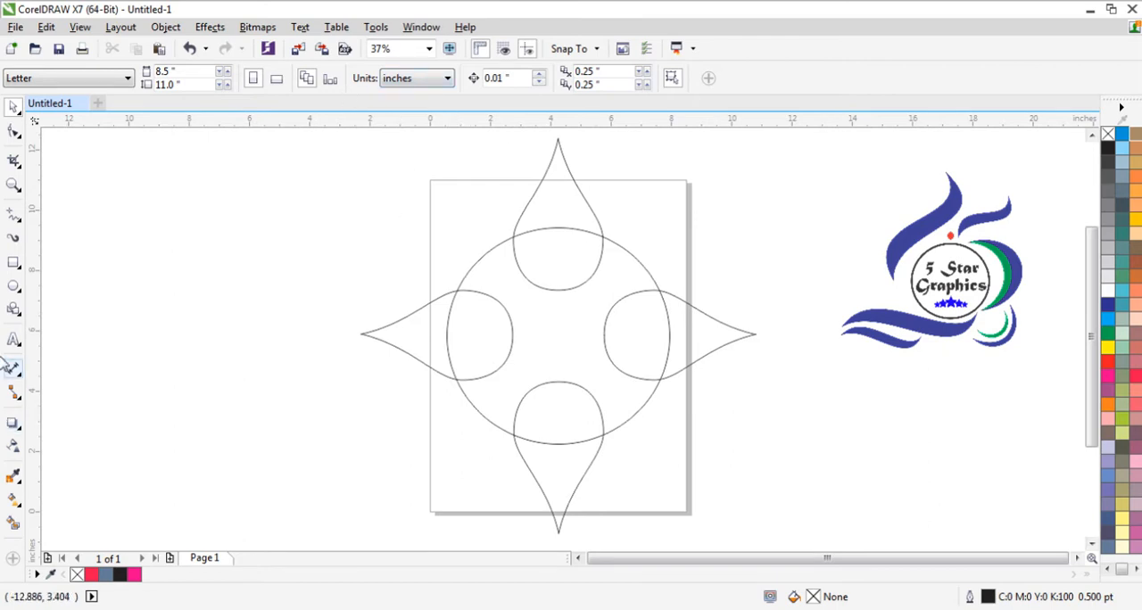
- Draw a heart from the perfect shapes, about 3.8 inches wide and high, in the empty area left of the page
click(13, 309)
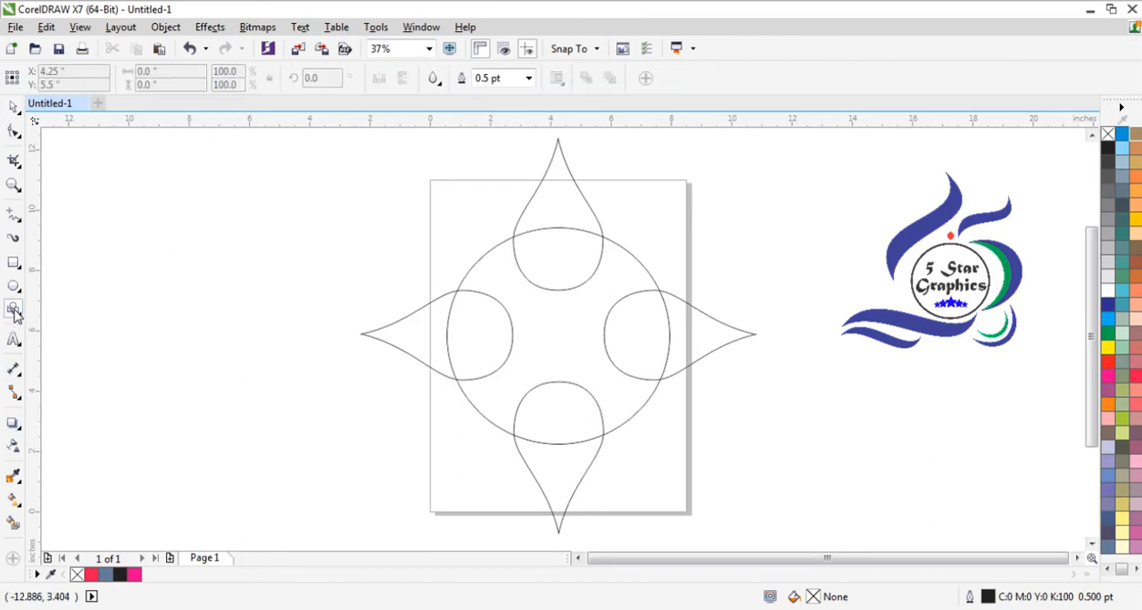
click(436, 82)
click(463, 153)
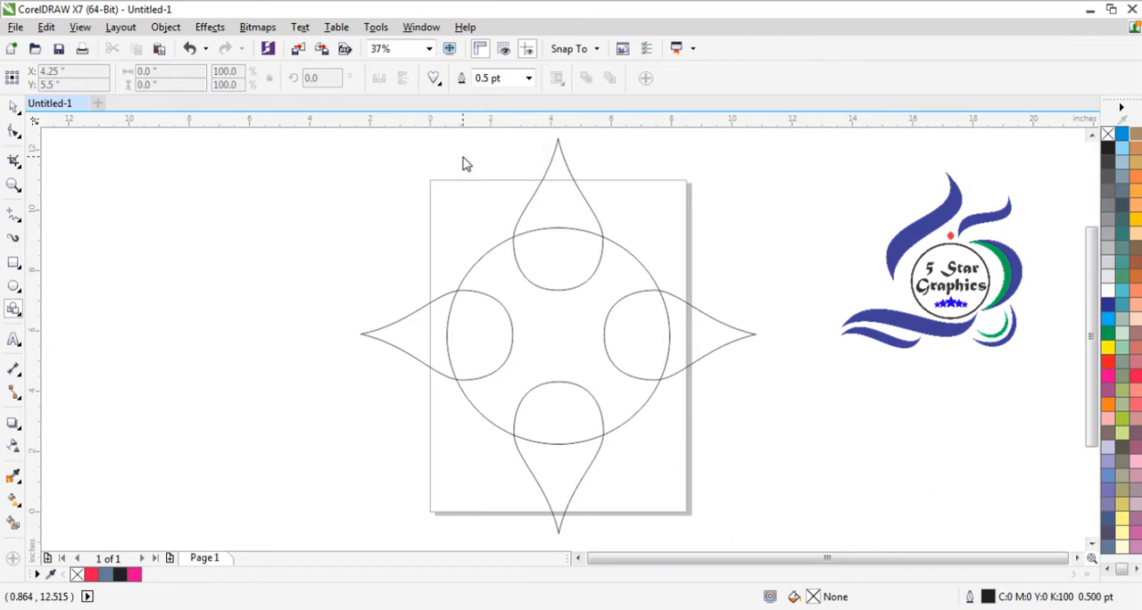
drag(211, 308, 277, 390)
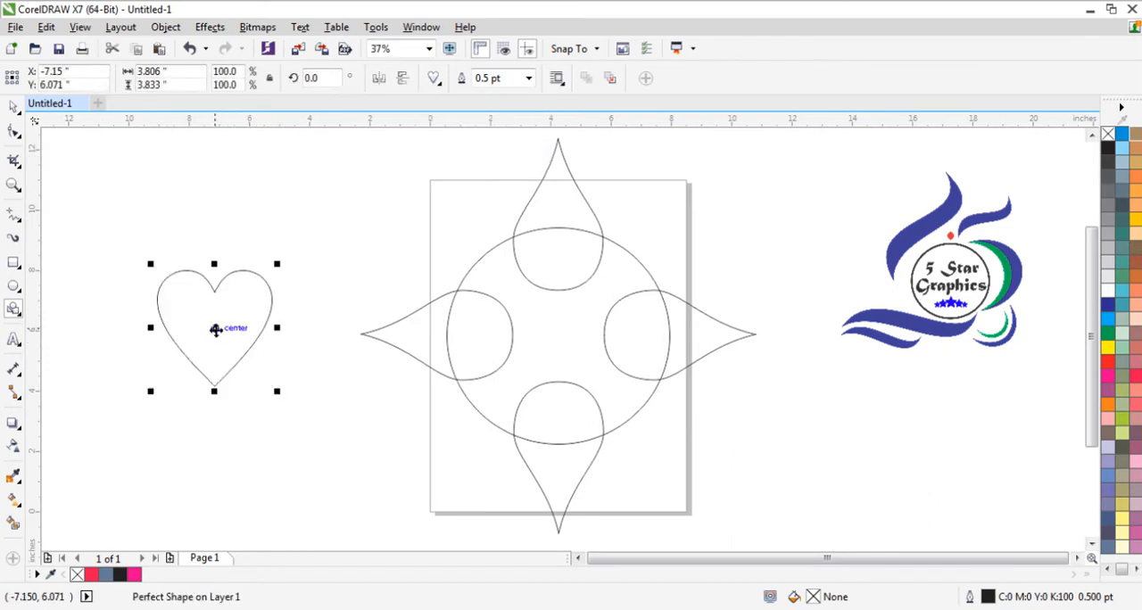
- Rotate the heart to about 53 degrees and place it over the circle's upper-left edge, between the top and left teardrops
drag(215, 327, 463, 303)
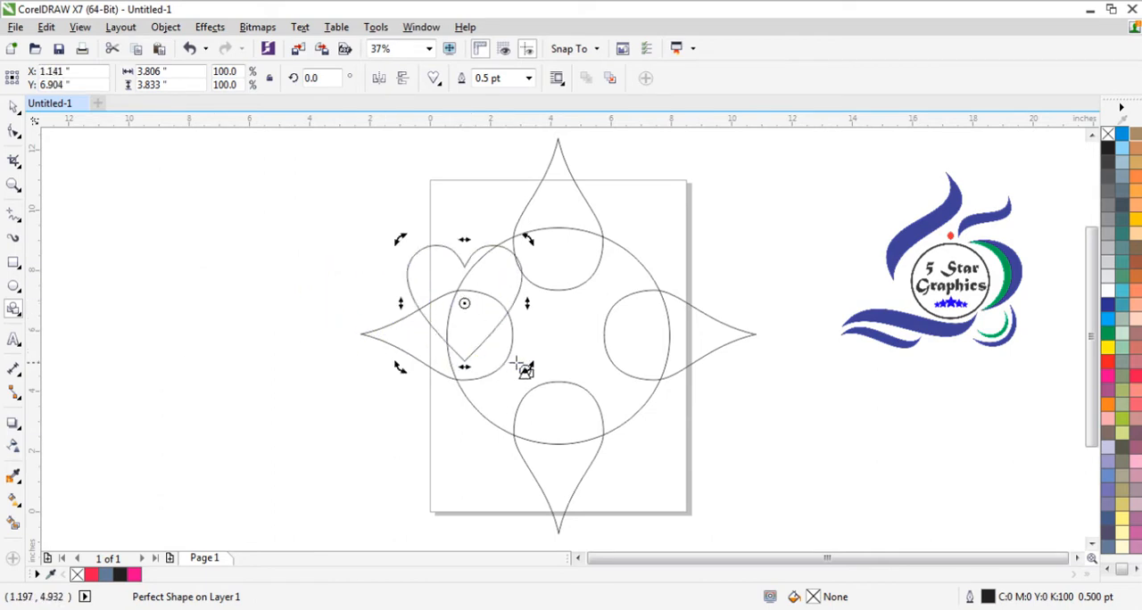
drag(528, 369, 574, 288)
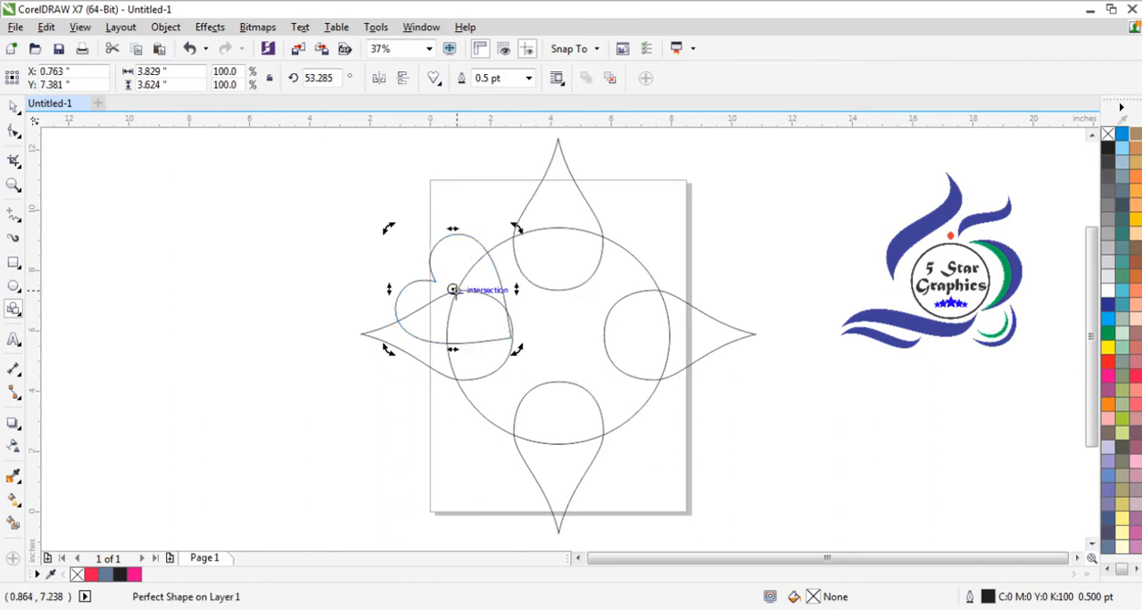
drag(451, 288, 486, 266)
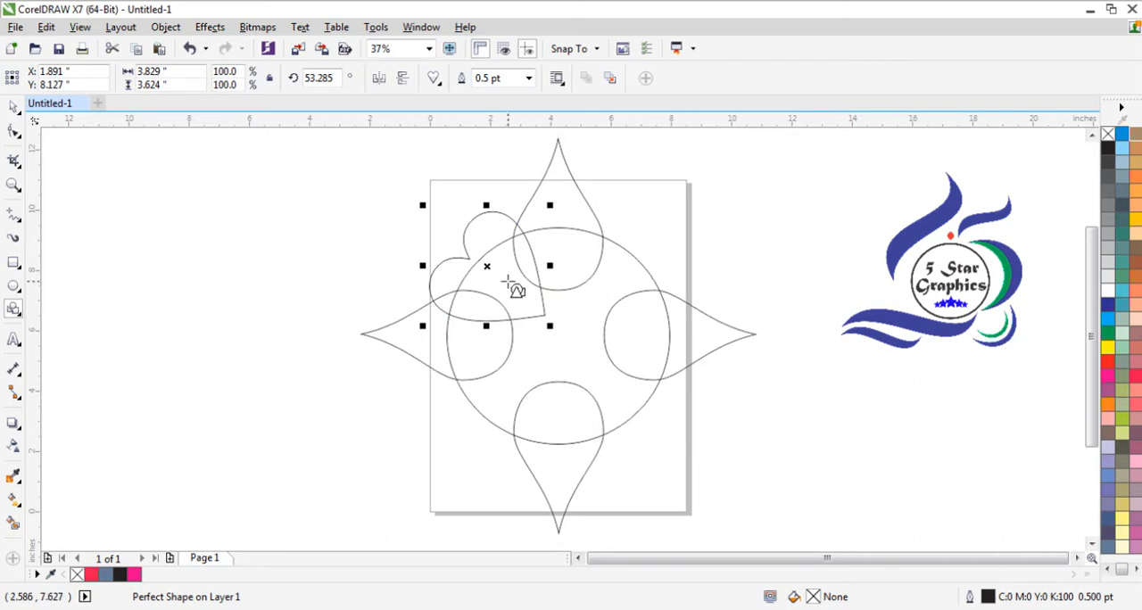
- Scale the heart down to about 74% so it fits between the top and left teardrops
drag(550, 326, 530, 308)
mouse_move(479, 265)
mouse_down()
mouse_move(490, 257)
mouse_move(498, 277)
mouse_move(494, 268)
mouse_up()
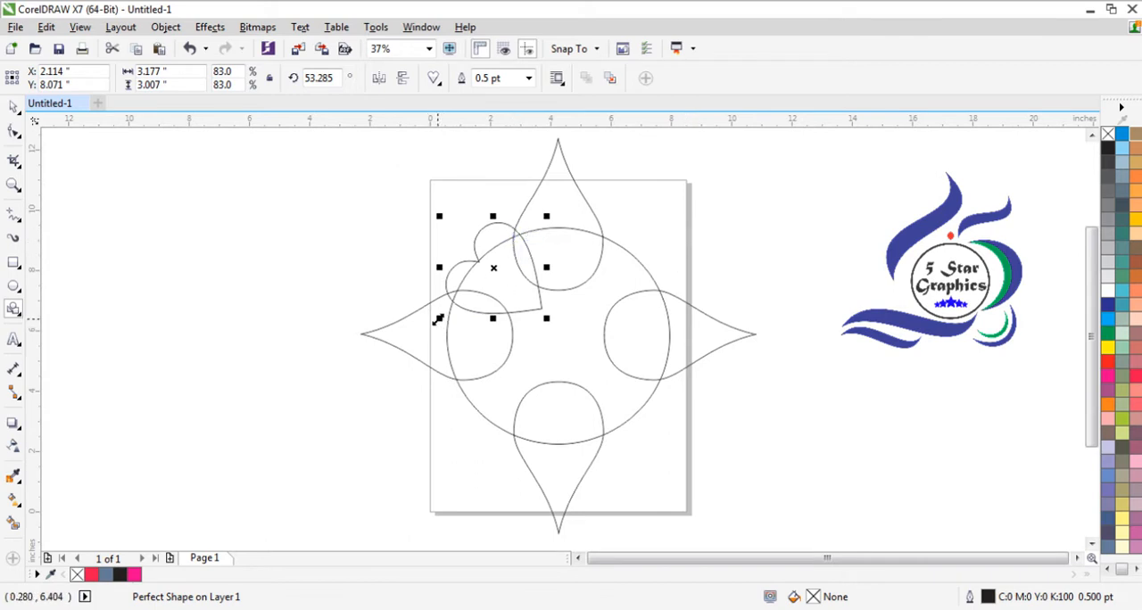
drag(438, 319, 443, 309)
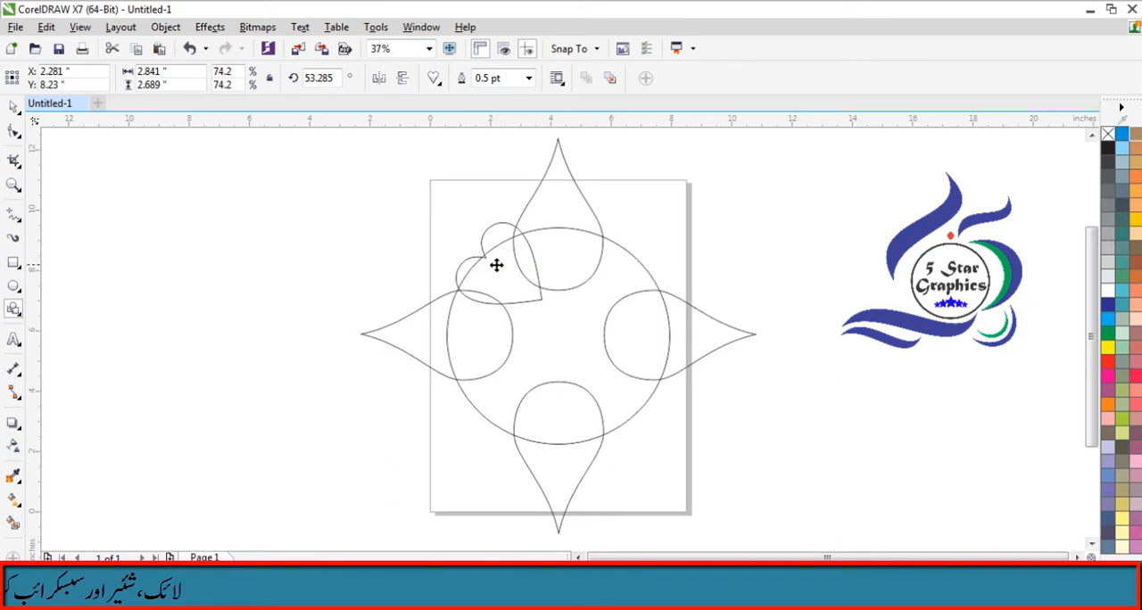
- Move and nudge the heart to about X 2.19, Y 8.15 inches on the circle's upper-left edge
drag(497, 262, 492, 264)
key(Right)
key(Right)
key(Right)
key(Right)
key(Right)
key(Right)
key(Right)
key(Right)
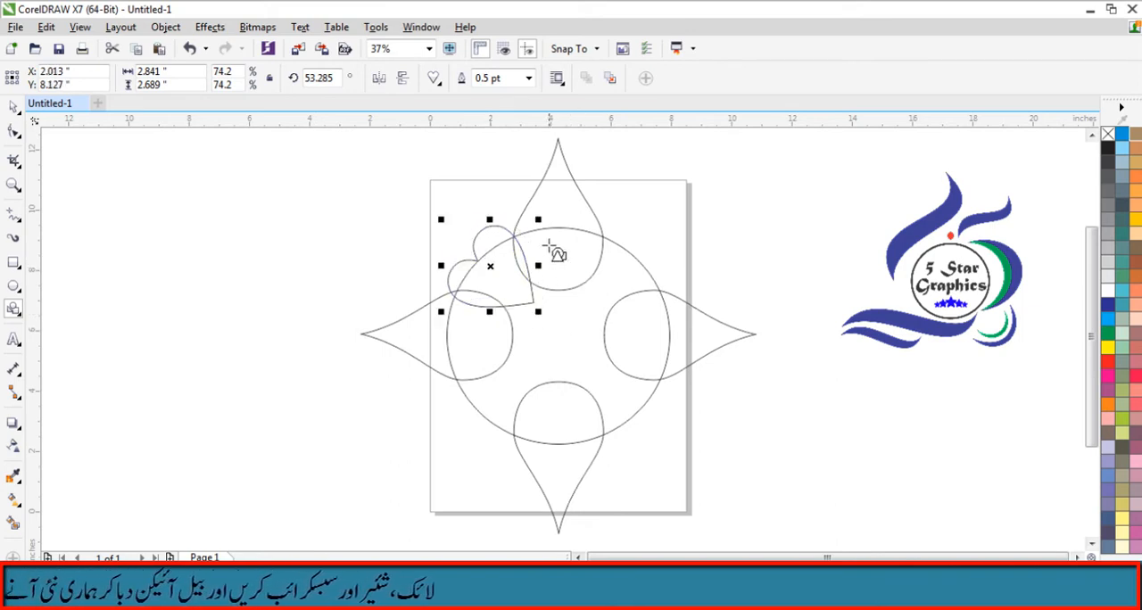
key(Right)
key(Right)
key(Right)
key(Right)
key(Right)
key(Right)
key(Right)
key(Right)
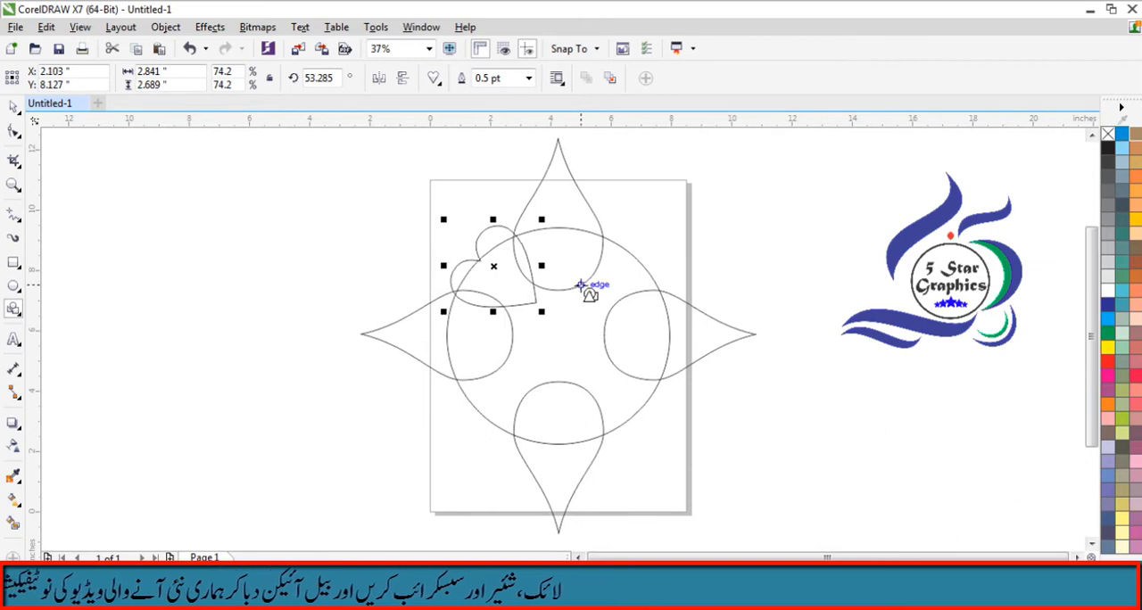
key(Right)
key(Right)
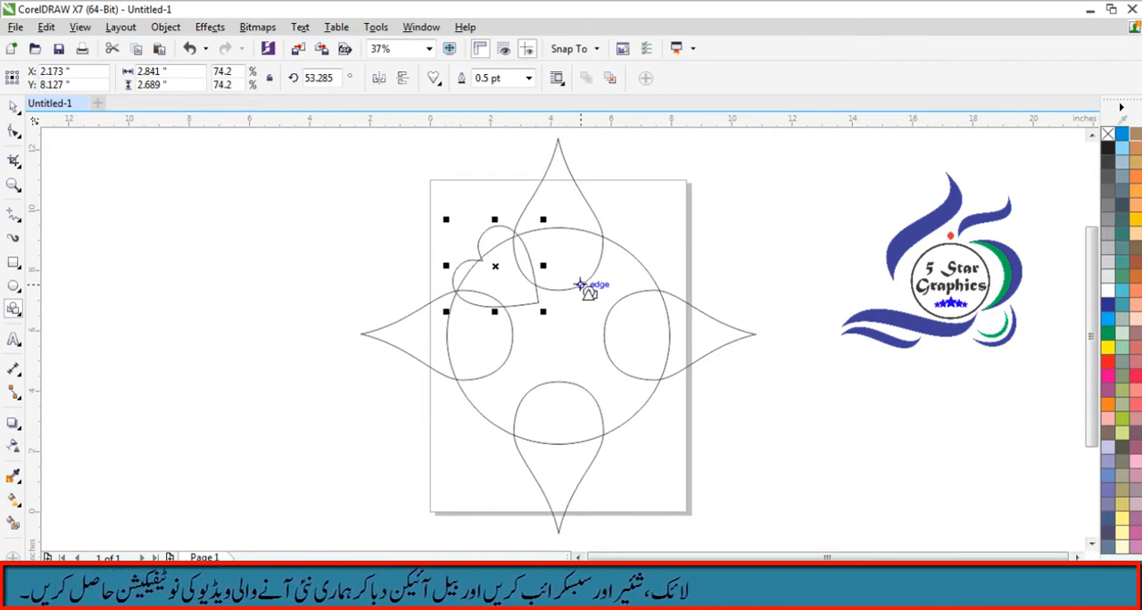
key(Up)
key(Up)
key(Right)
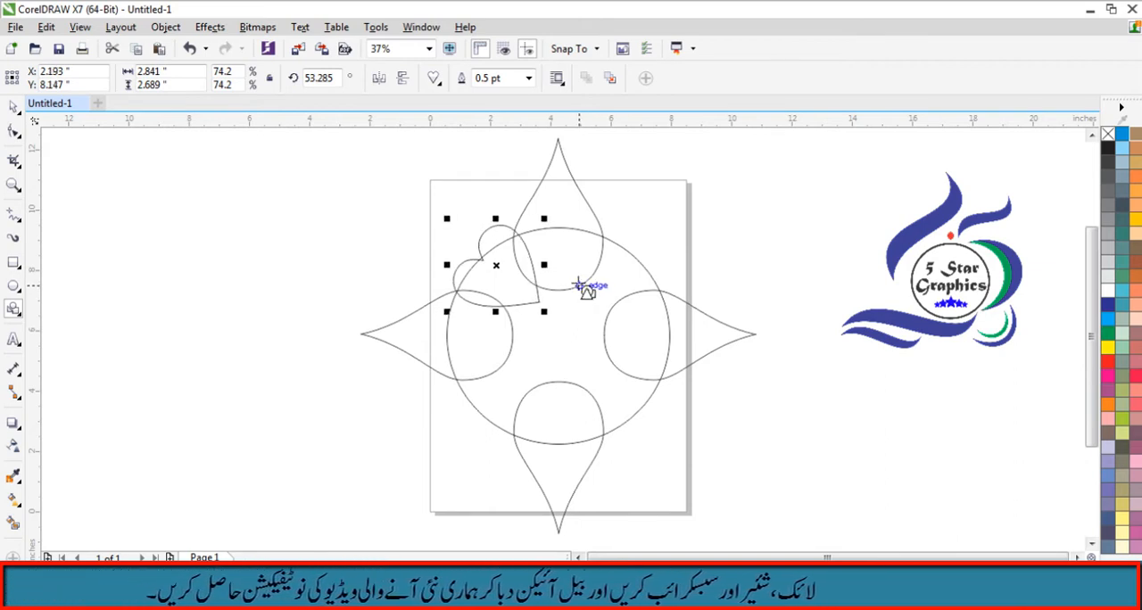
- Shrink the heart slightly to about 70.3% toward its lower-left corner
drag(544, 218, 540, 222)
key(Right)
key(Right)
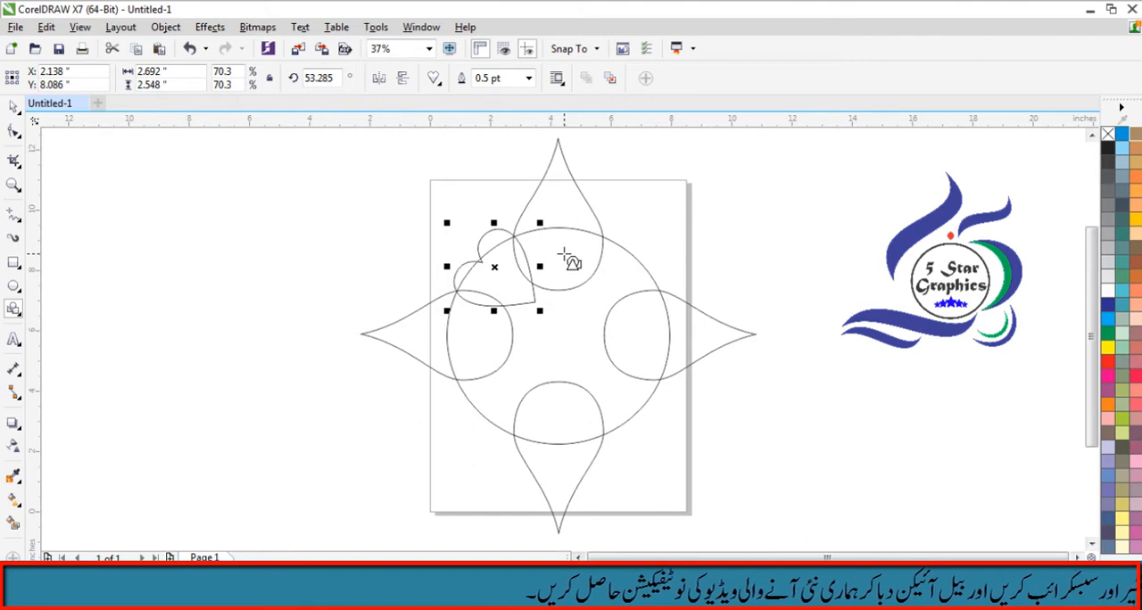
click(660, 243)
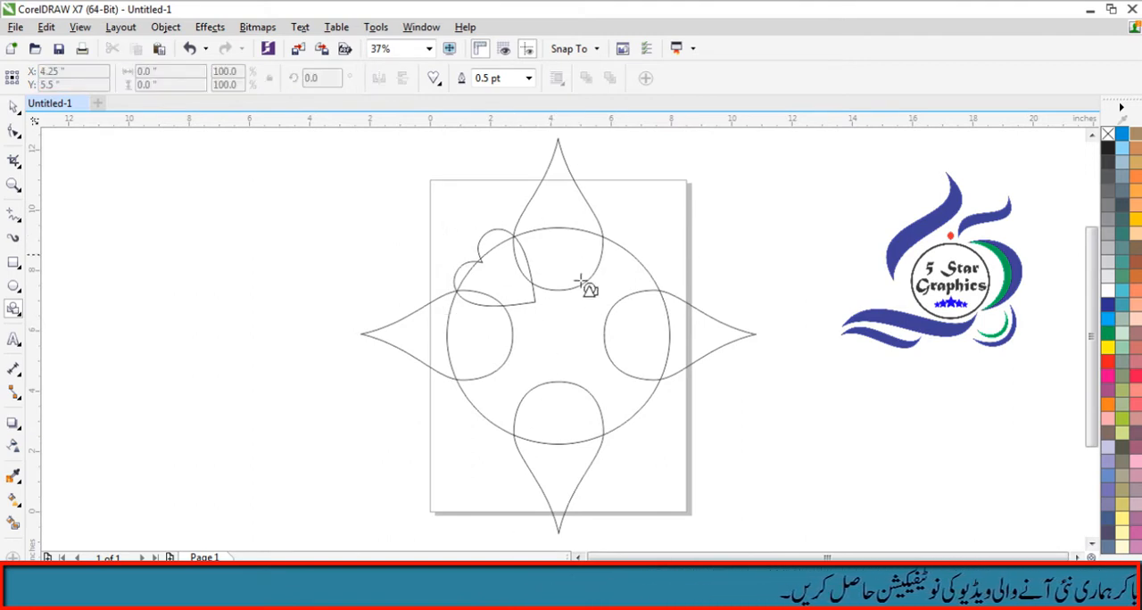
- Rotate a copy of the heart about a quarter turn clockwise around the circle's center, and repeat the copy twice
click(482, 261)
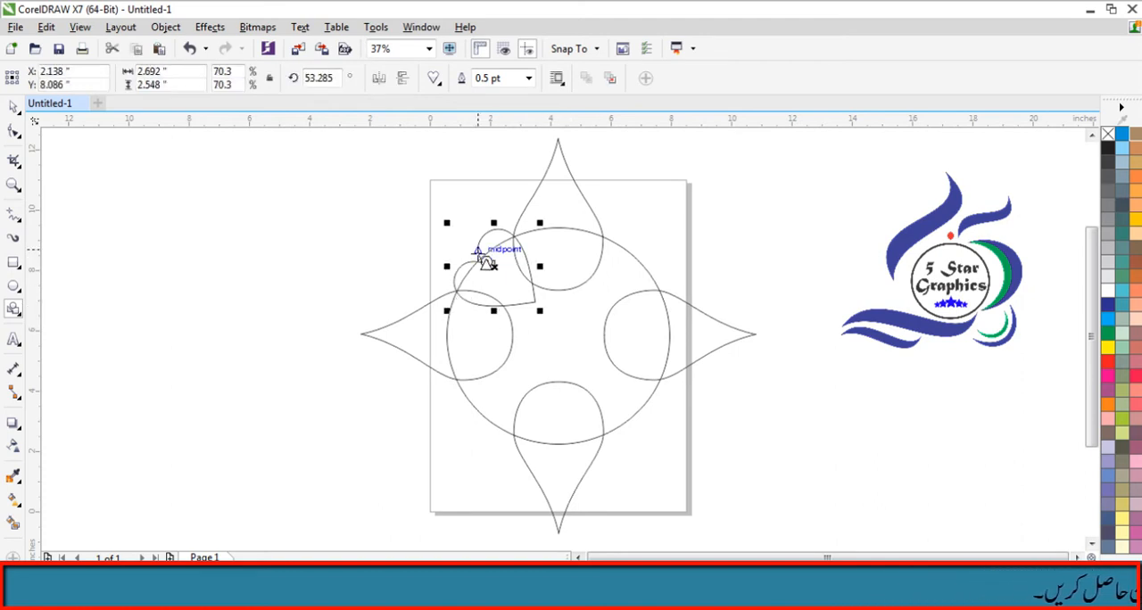
click(493, 267)
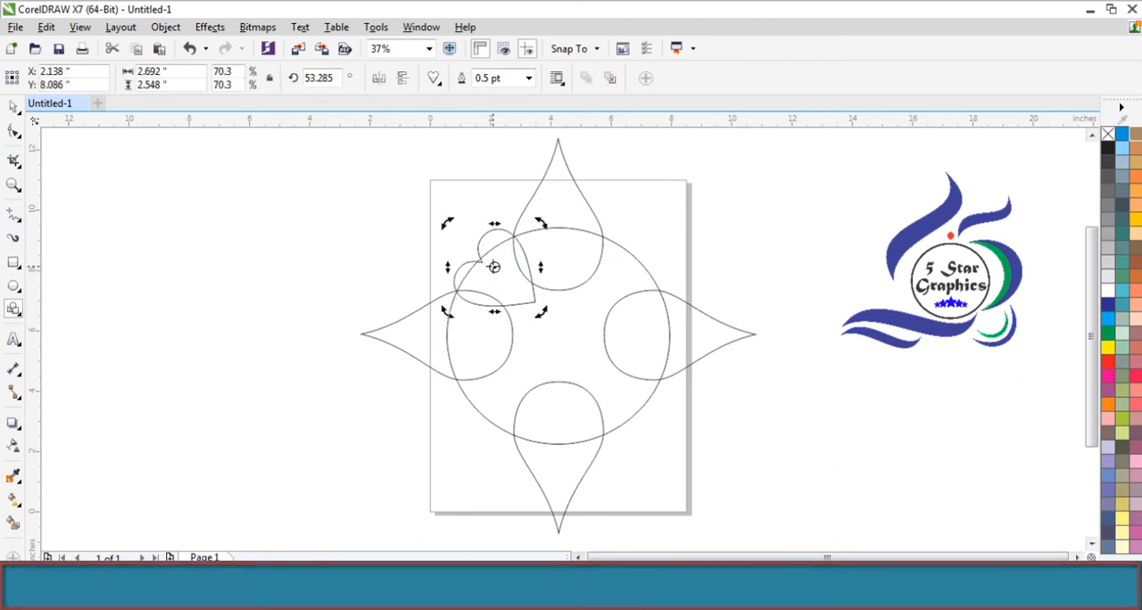
drag(494, 267, 558, 335)
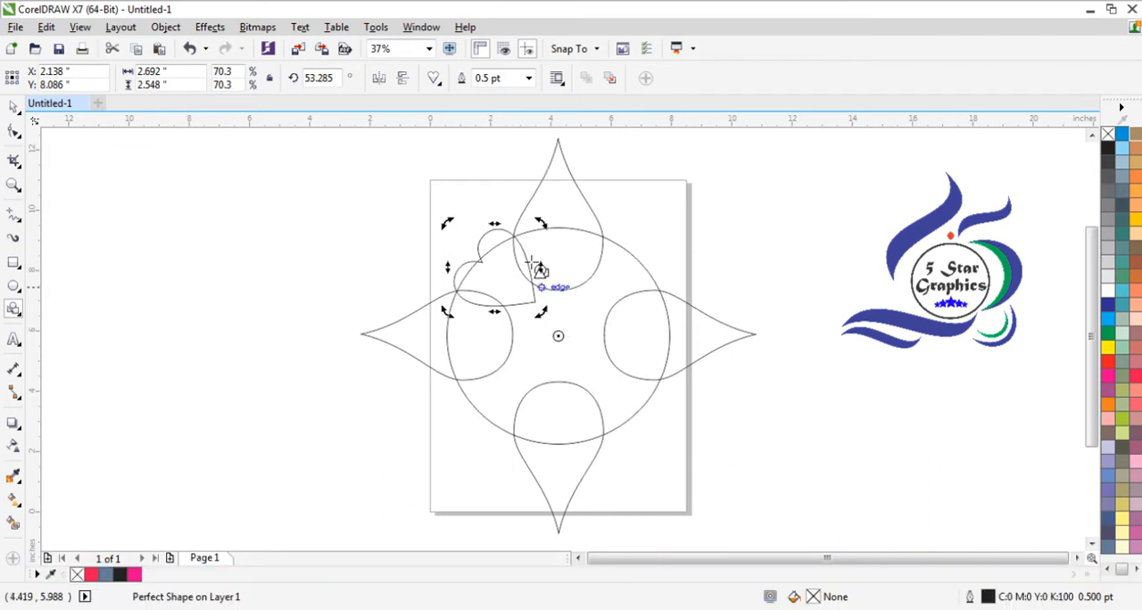
mouse_move(540, 223)
mouse_down()
mouse_move(678, 222)
mouse_move(734, 255)
mouse_move(781, 314)
mouse_up()
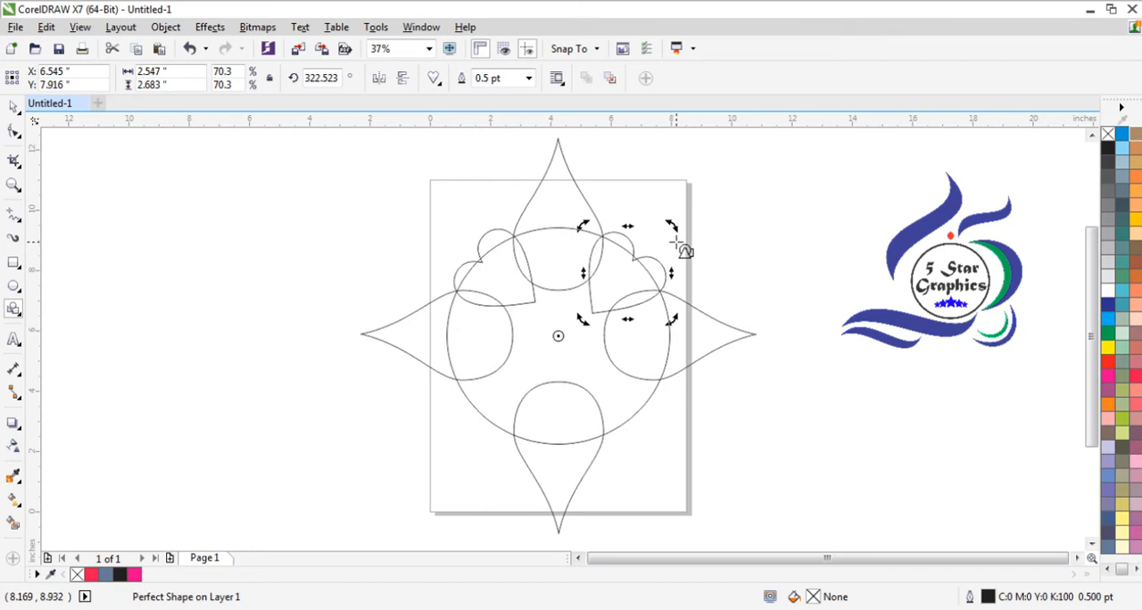
key(ctrl+r)
key(ctrl+r)
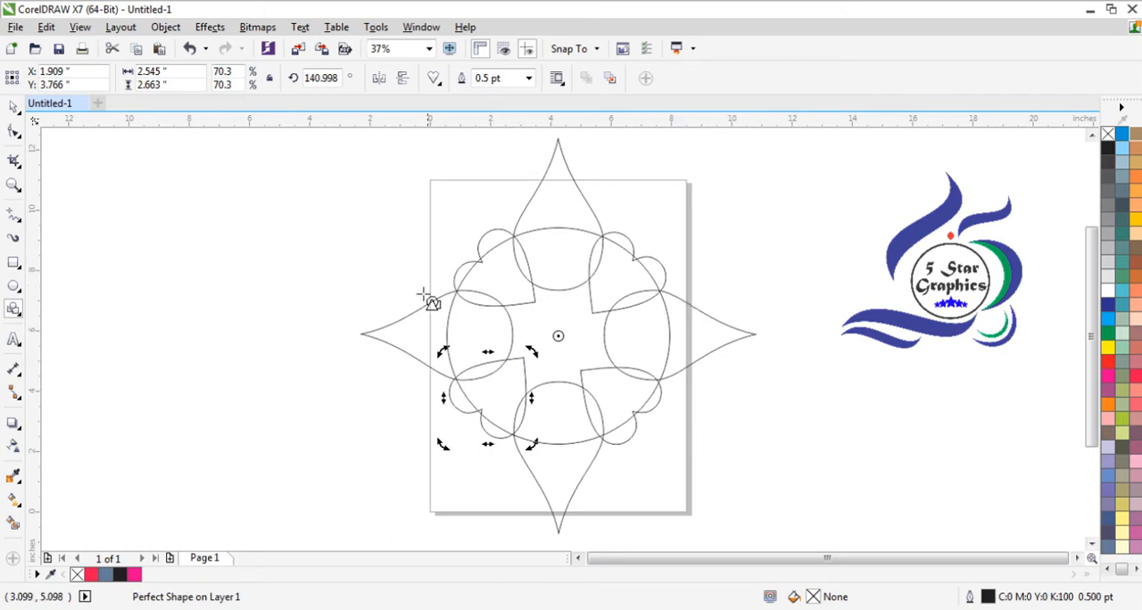
key(Escape)
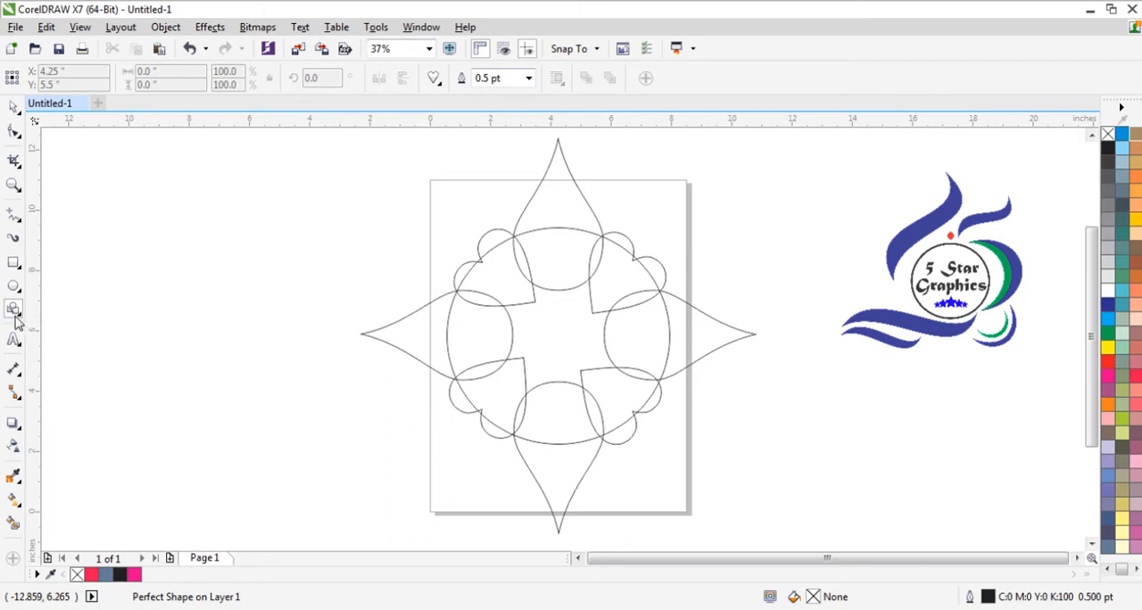
- Weld the circle, the four teardrops and the four hearts into one outline
click(14, 109)
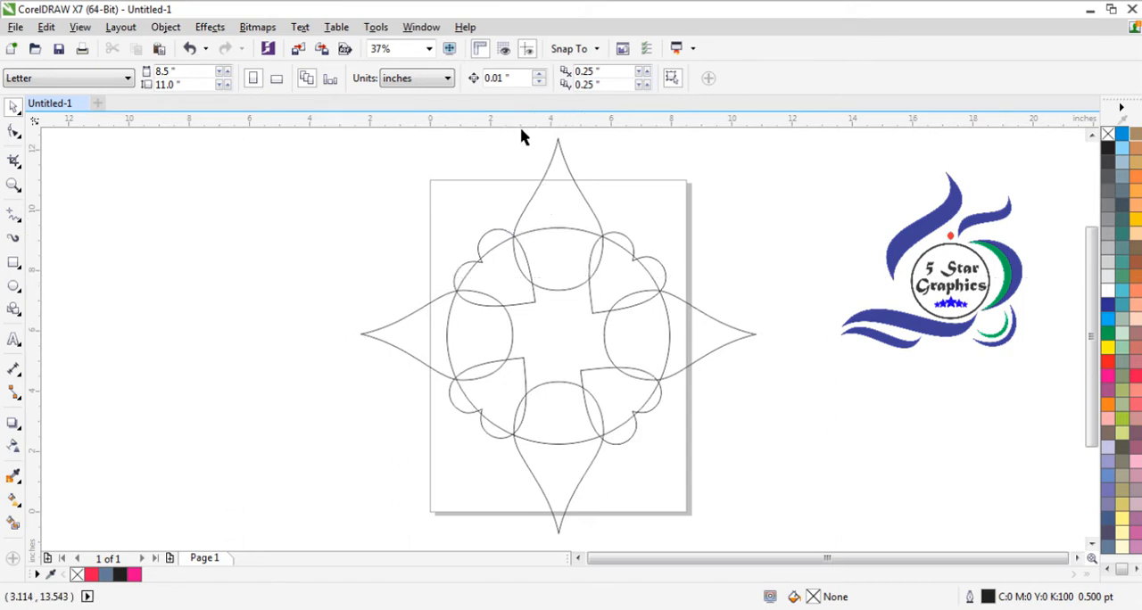
mouse_move(313, 144)
mouse_down()
mouse_move(583, 241)
mouse_move(770, 467)
mouse_move(803, 541)
mouse_move(771, 462)
mouse_move(791, 505)
mouse_up()
drag(1093, 373, 1093, 337)
click(464, 79)
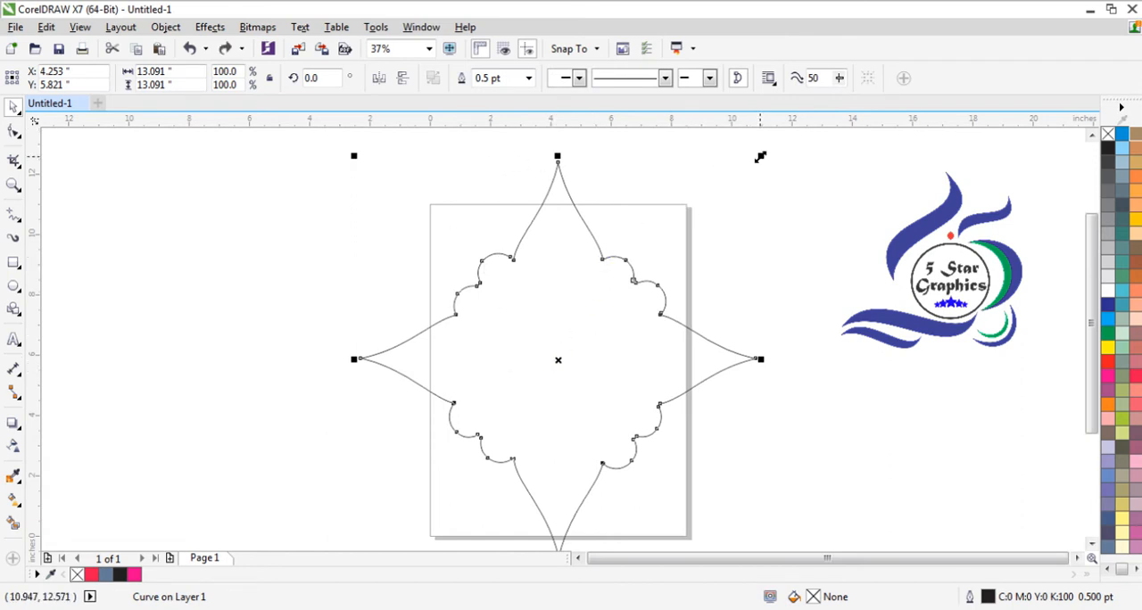
- Make a concentric inner copy of the welded outline, scaled from its center to about 87%
drag(759, 157, 729, 181)
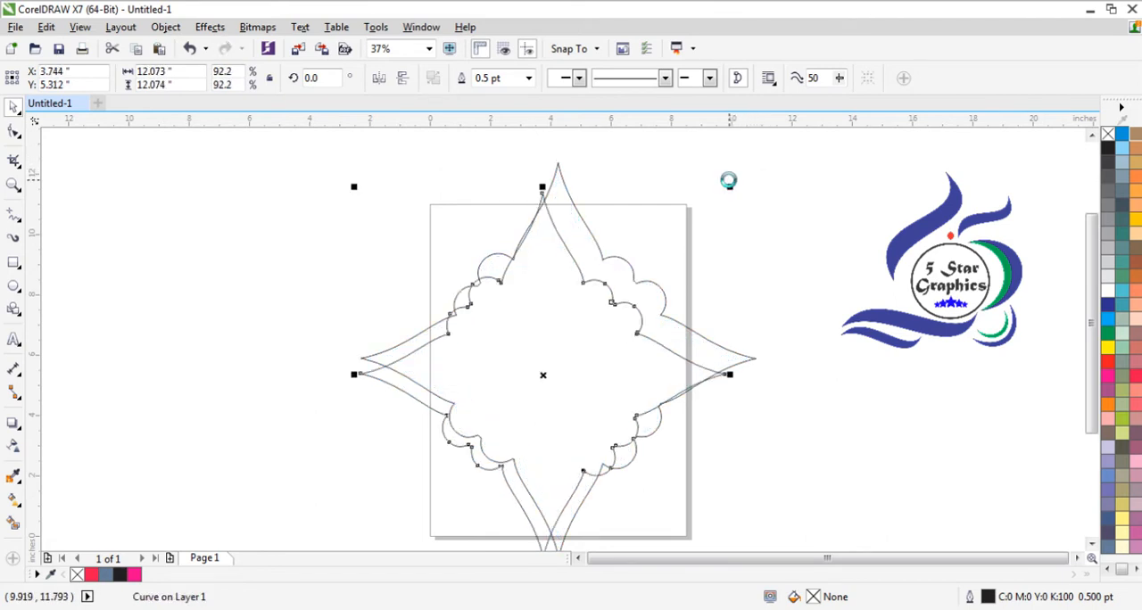
key(ctrl+z)
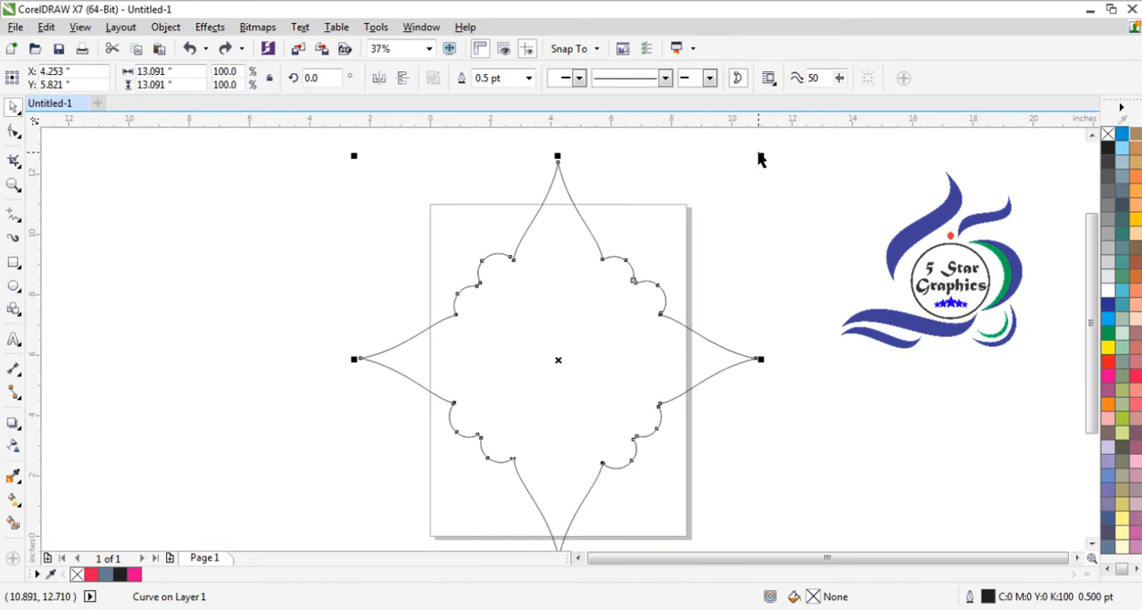
drag(759, 156, 739, 205)
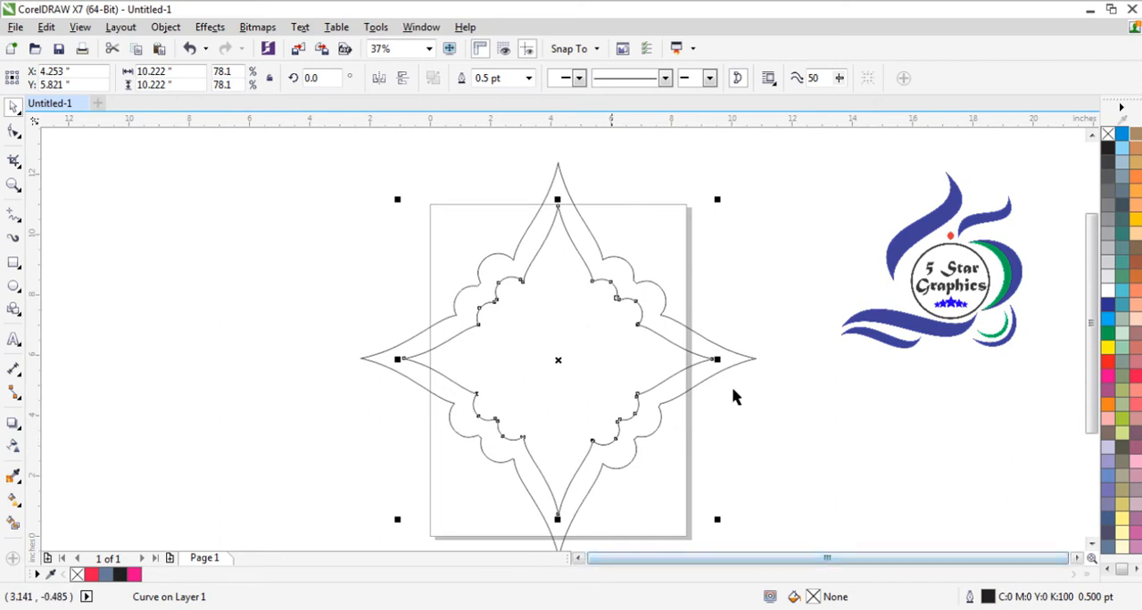
scroll(842, 482, down, 1)
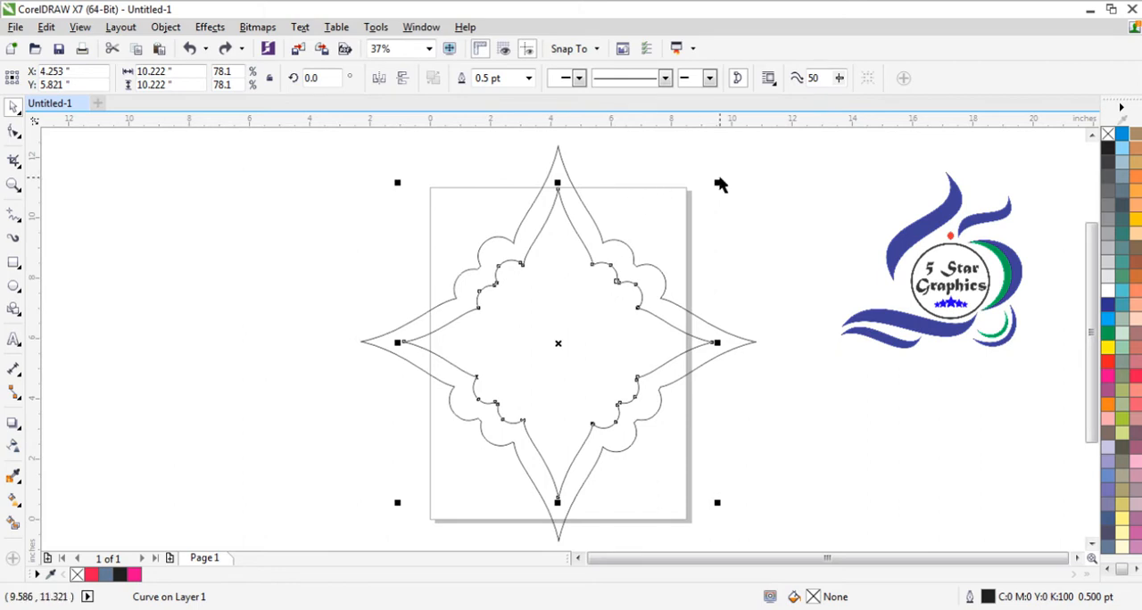
drag(719, 185, 742, 168)
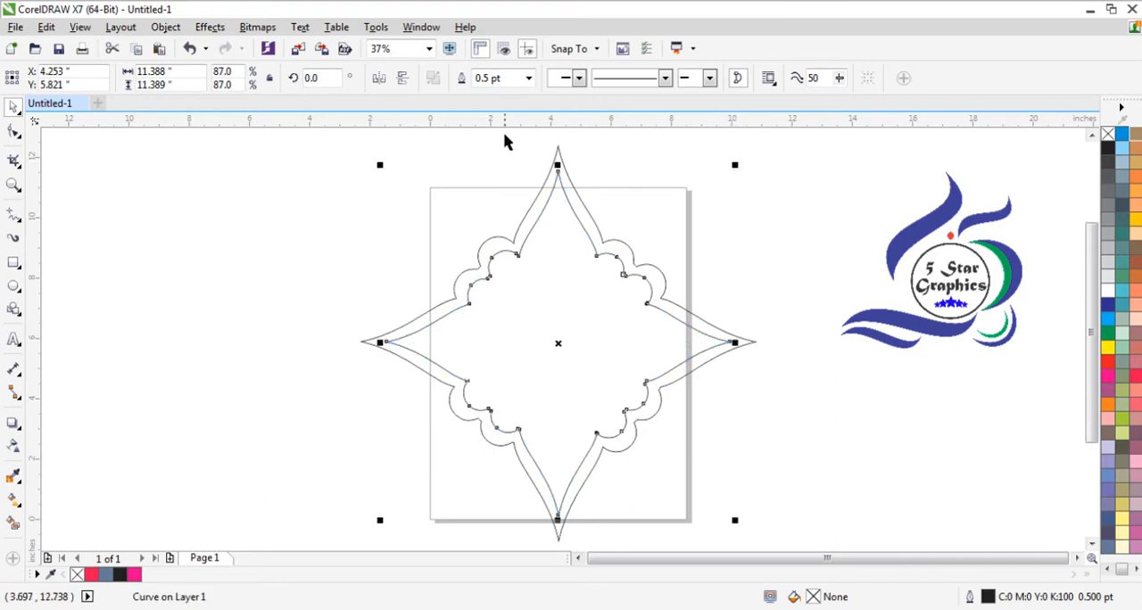
- Combine the outer and inner outlines into a single curve and keep it selected
drag(317, 130, 766, 538)
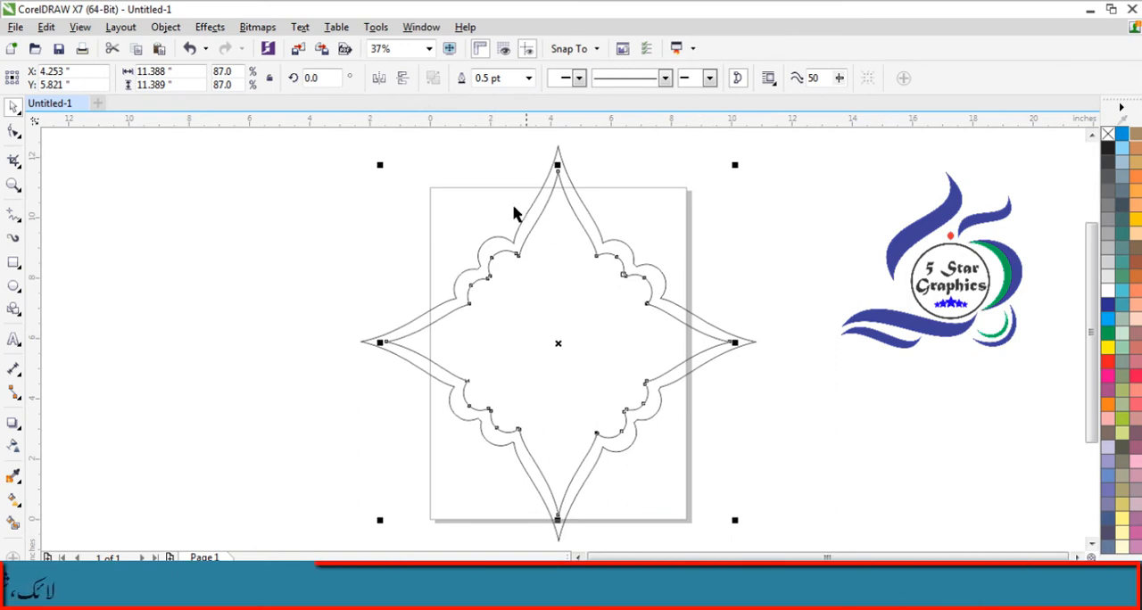
click(336, 147)
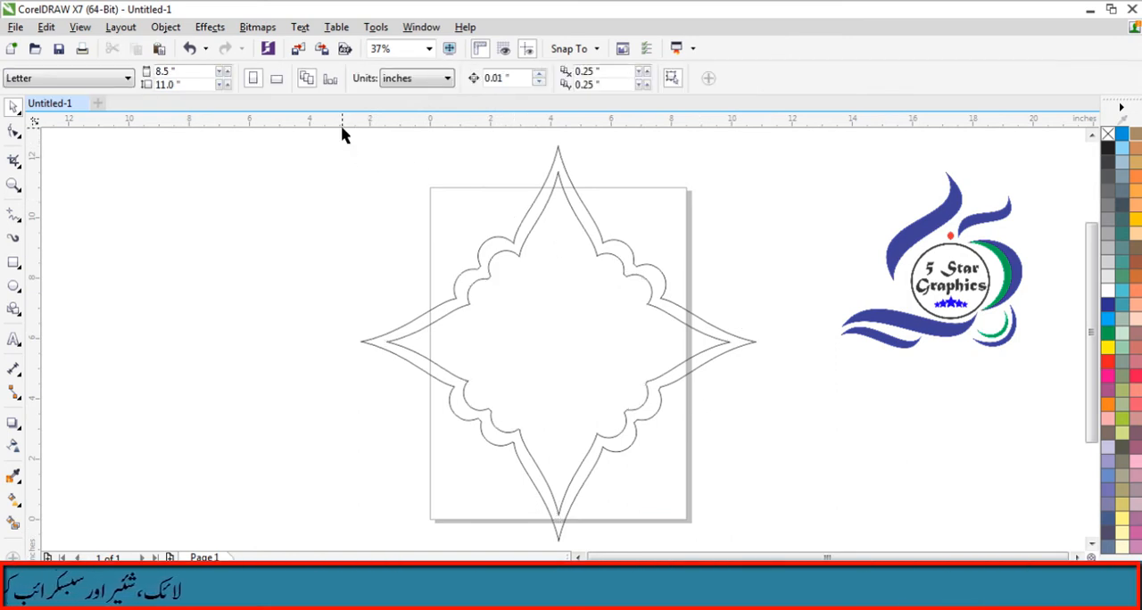
drag(341, 127, 785, 492)
drag(1094, 394, 1094, 367)
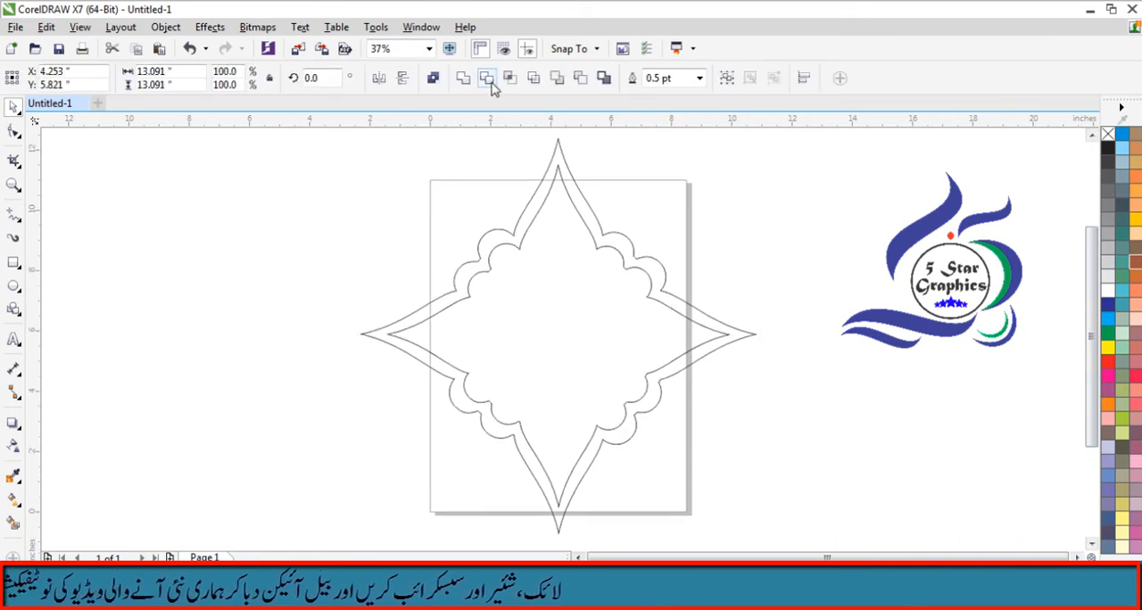
click(433, 77)
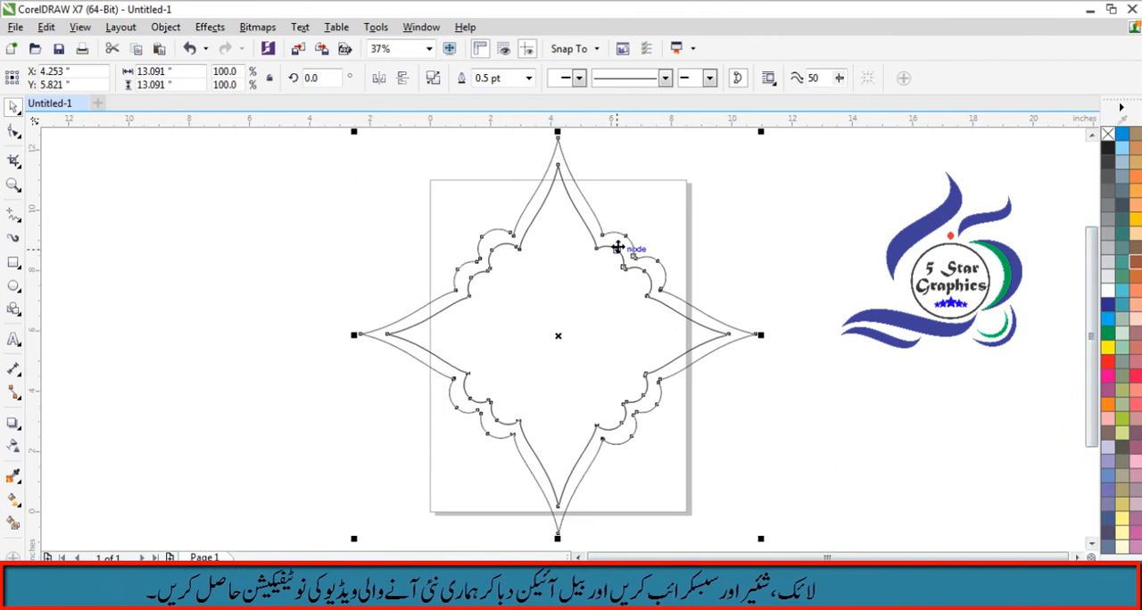
click(617, 245)
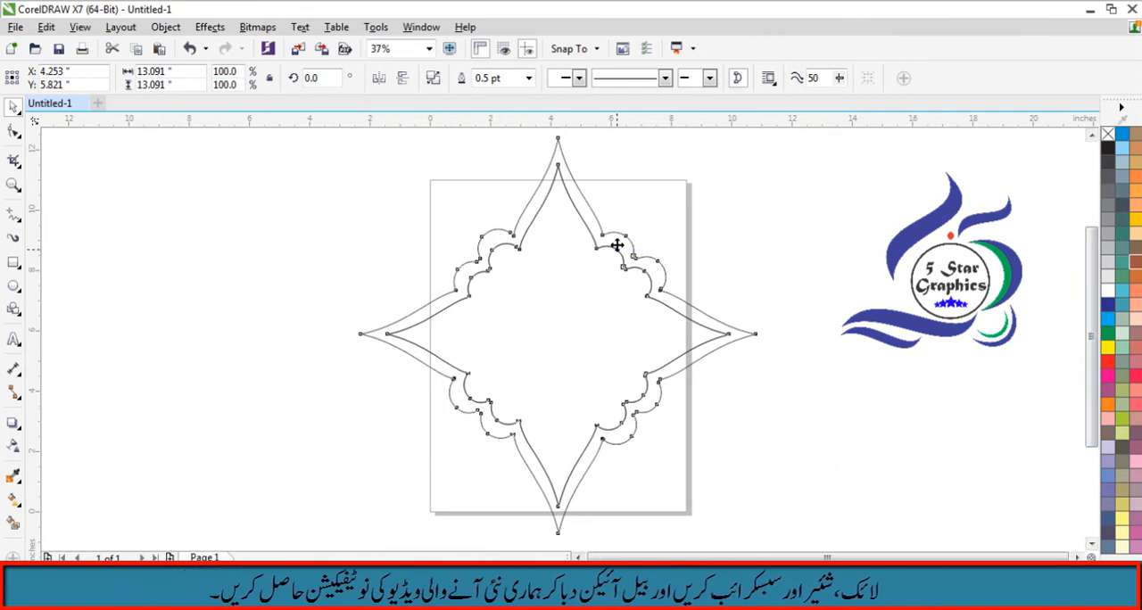
- Fill the combined frame green and give it a linear fountain fill fading from green at the center to white at the right tip
click(1108, 347)
click(1108, 333)
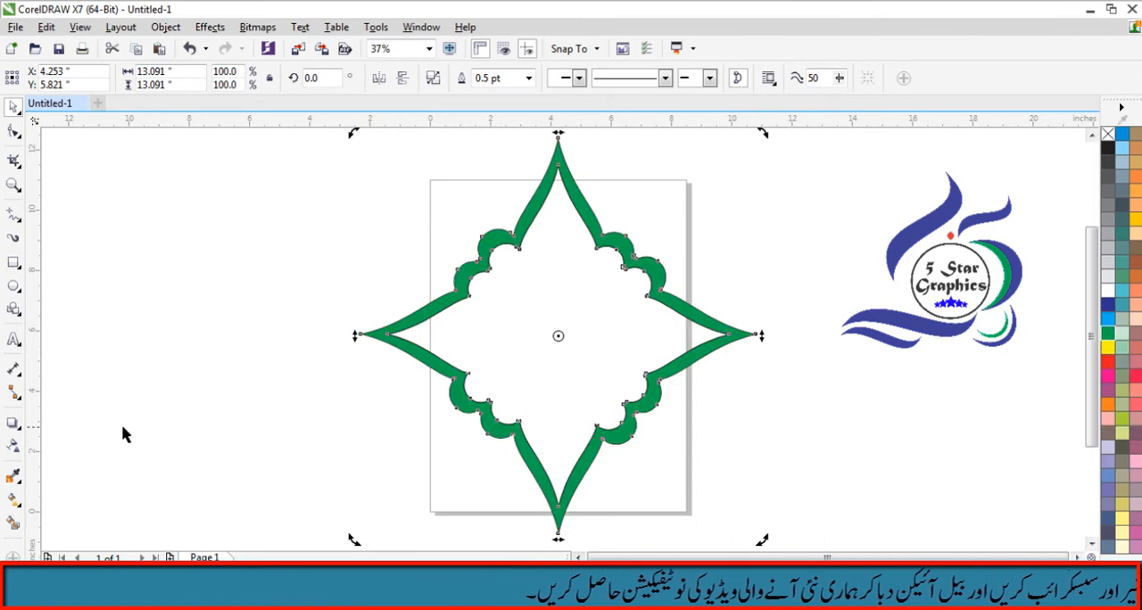
click(14, 502)
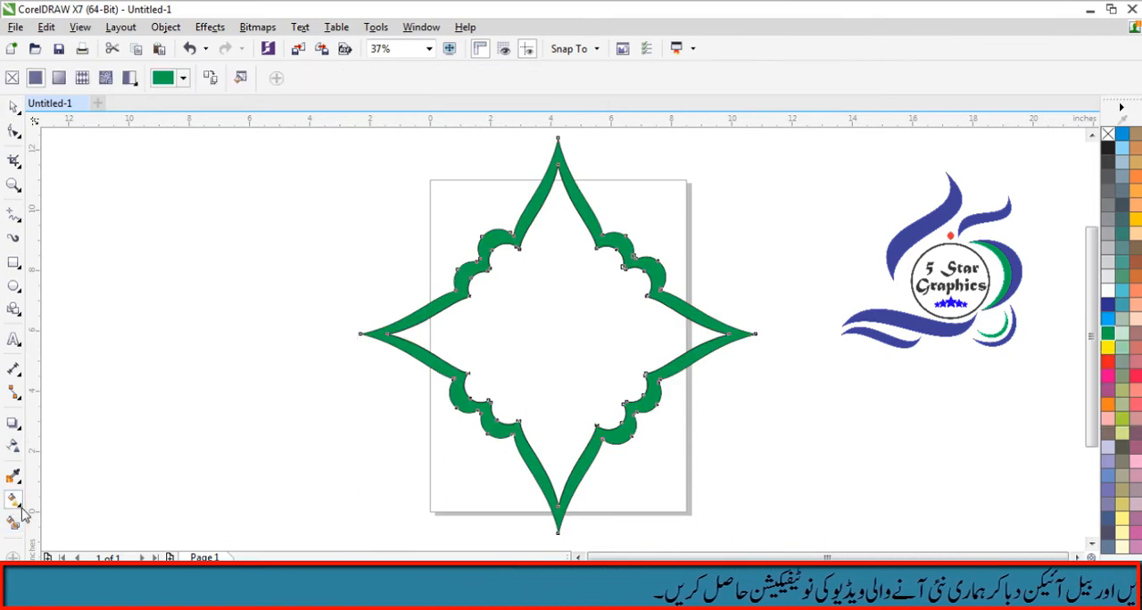
drag(554, 325, 702, 369)
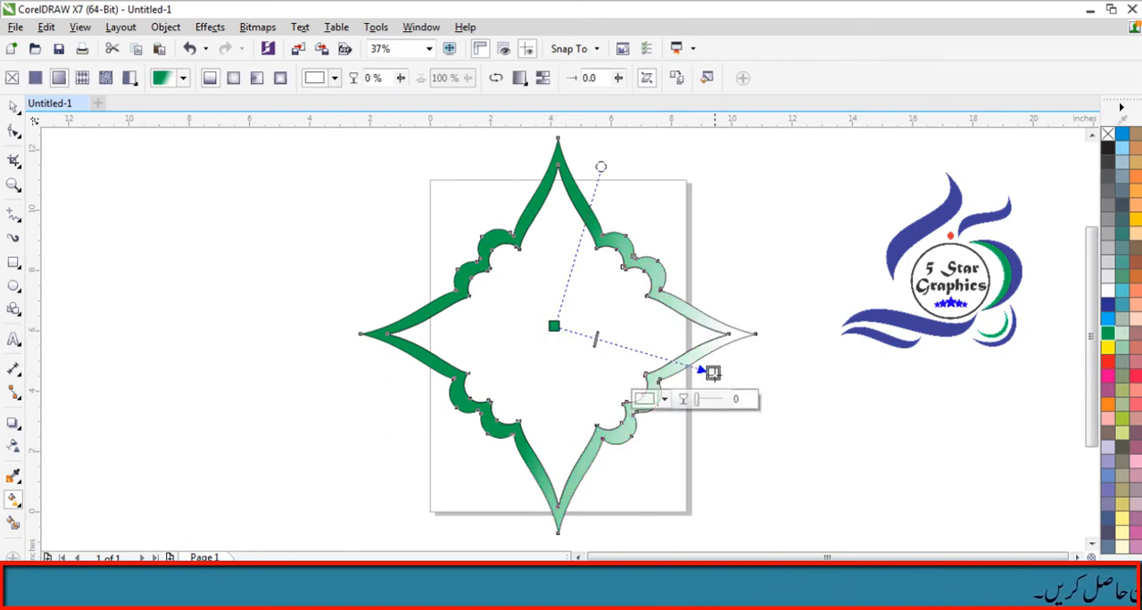
drag(713, 374, 754, 333)
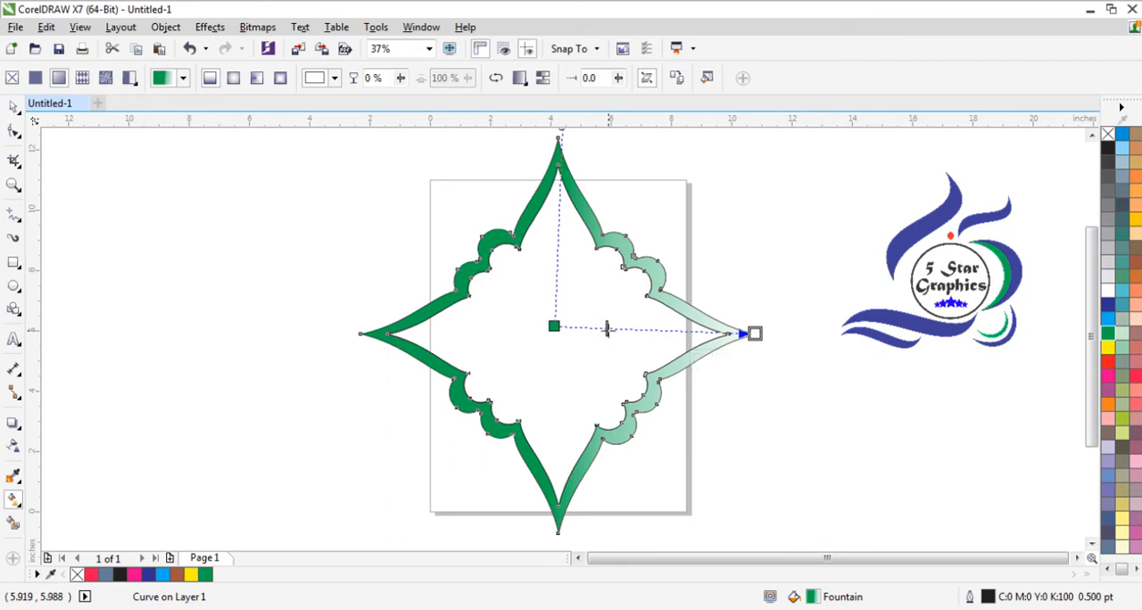
drag(586, 328, 568, 328)
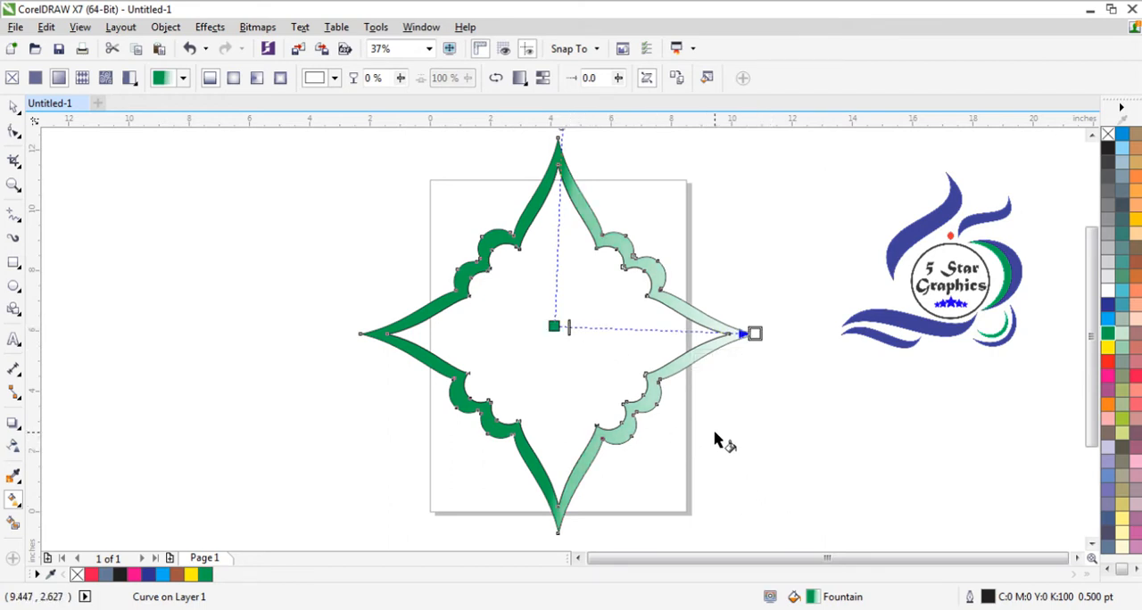
- Change the frame's fountain fill to rectangular, center it on the frame and adjust its midpoint between center and right tip
click(280, 78)
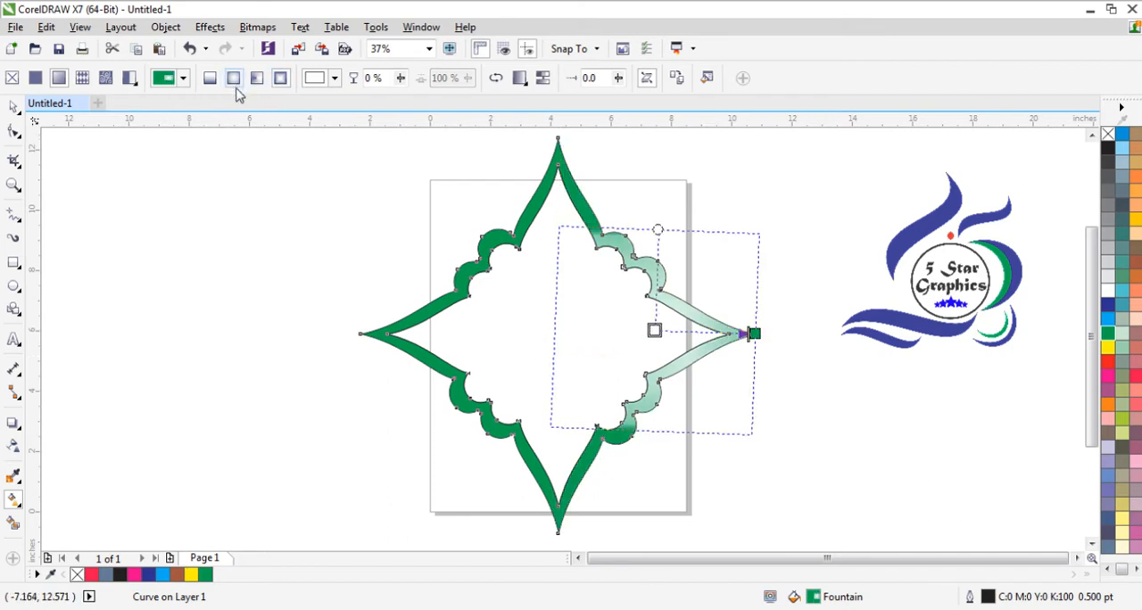
drag(653, 330, 556, 334)
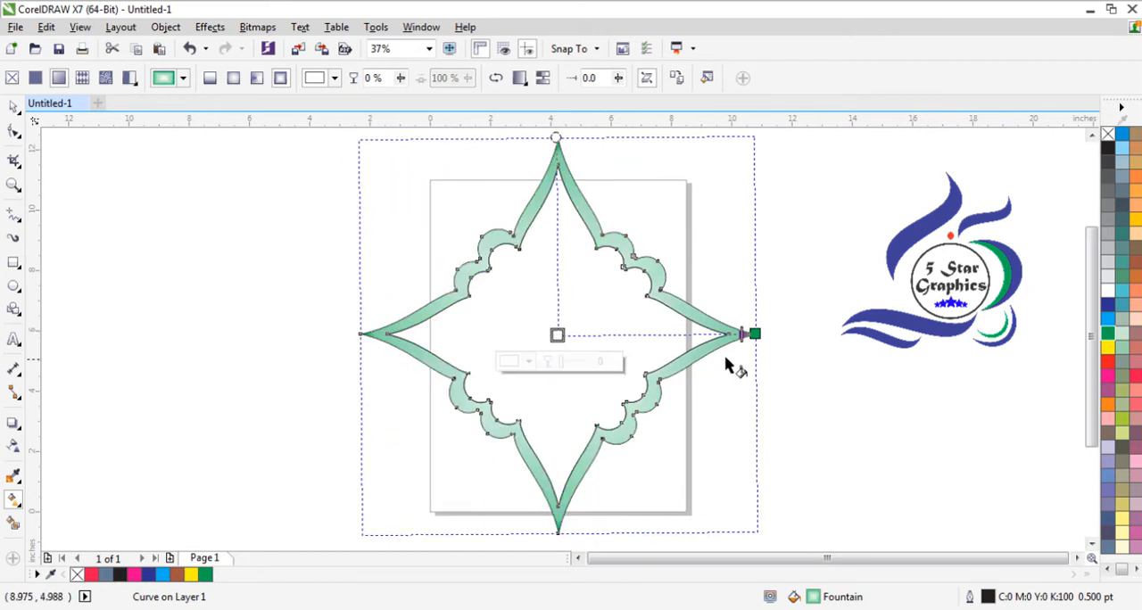
drag(676, 336, 730, 334)
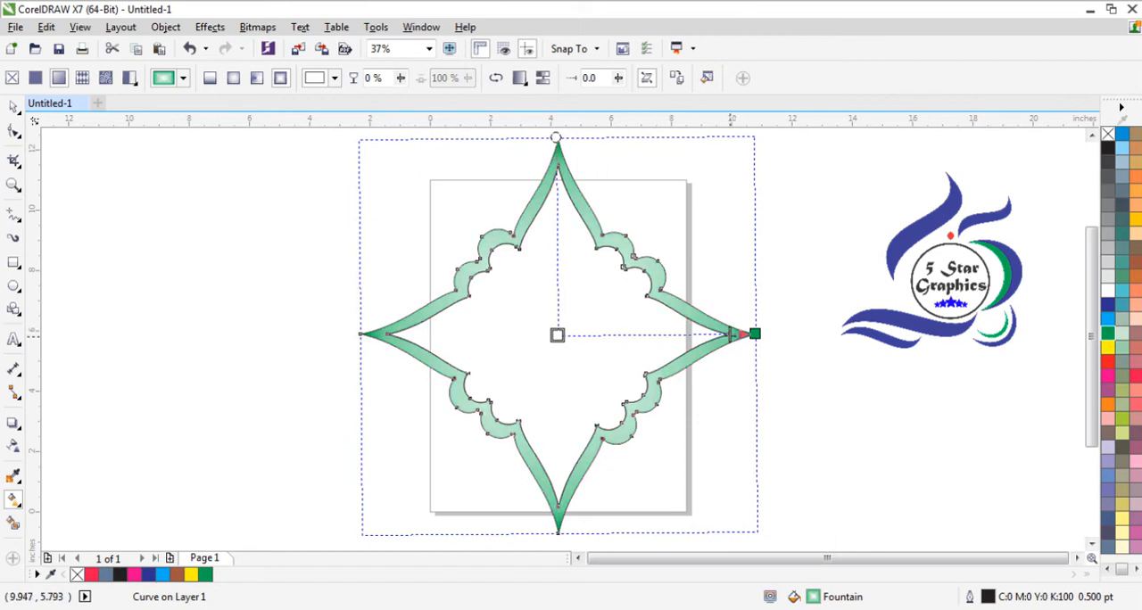
click(559, 336)
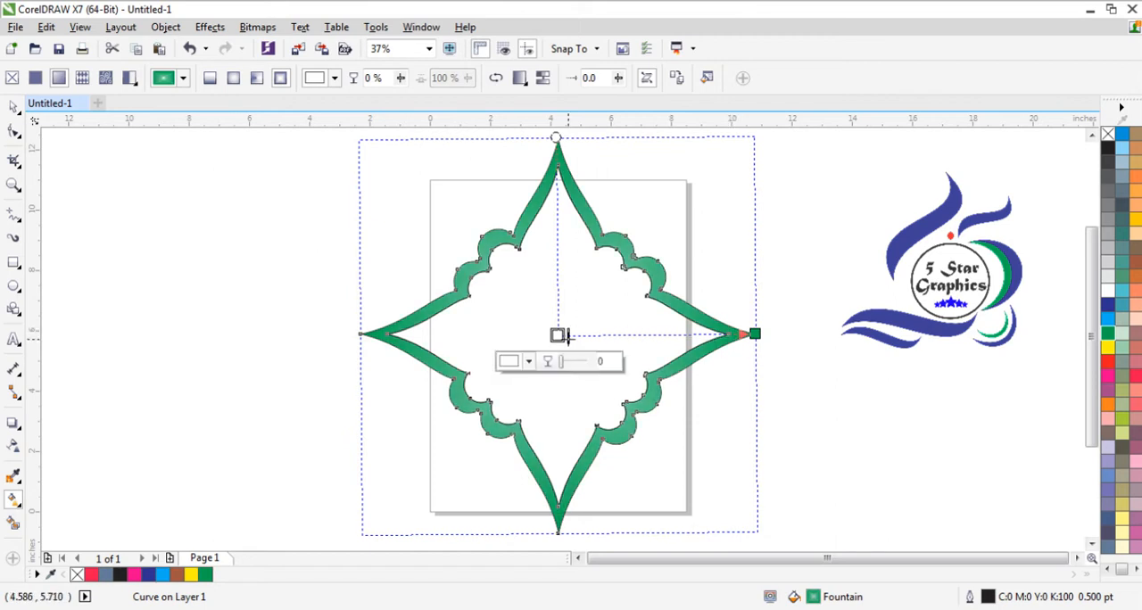
drag(577, 337, 669, 342)
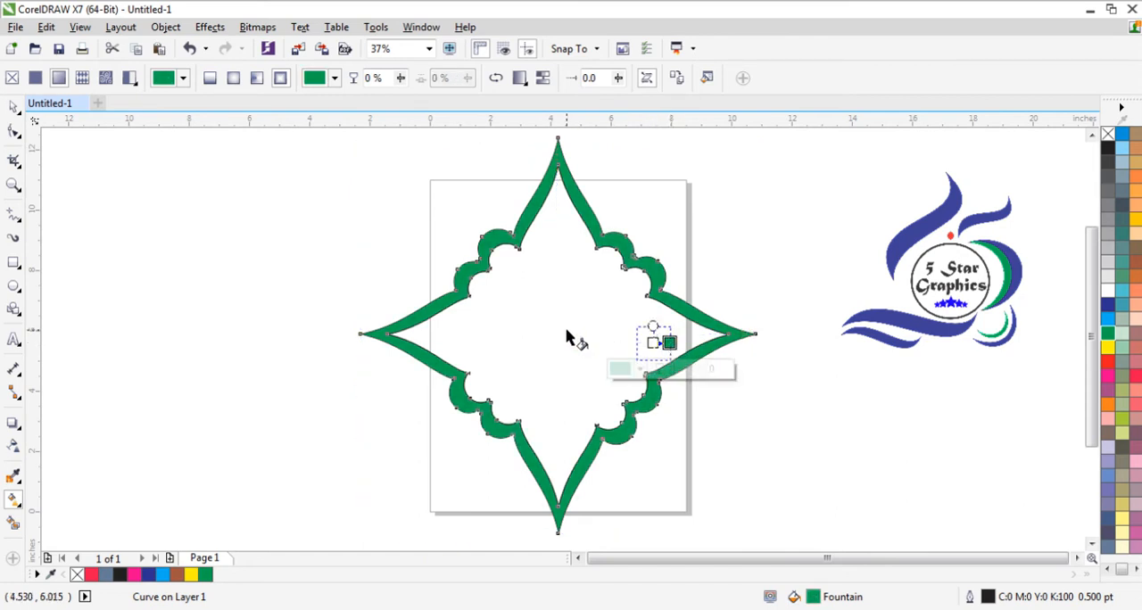
key(ctrl+z)
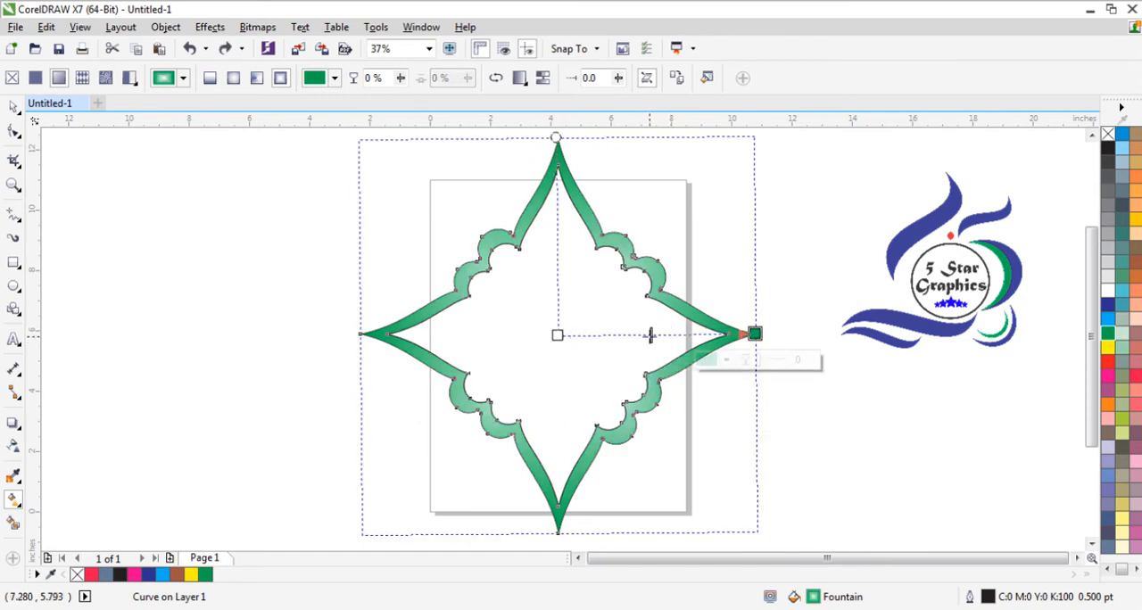
drag(645, 335, 688, 337)
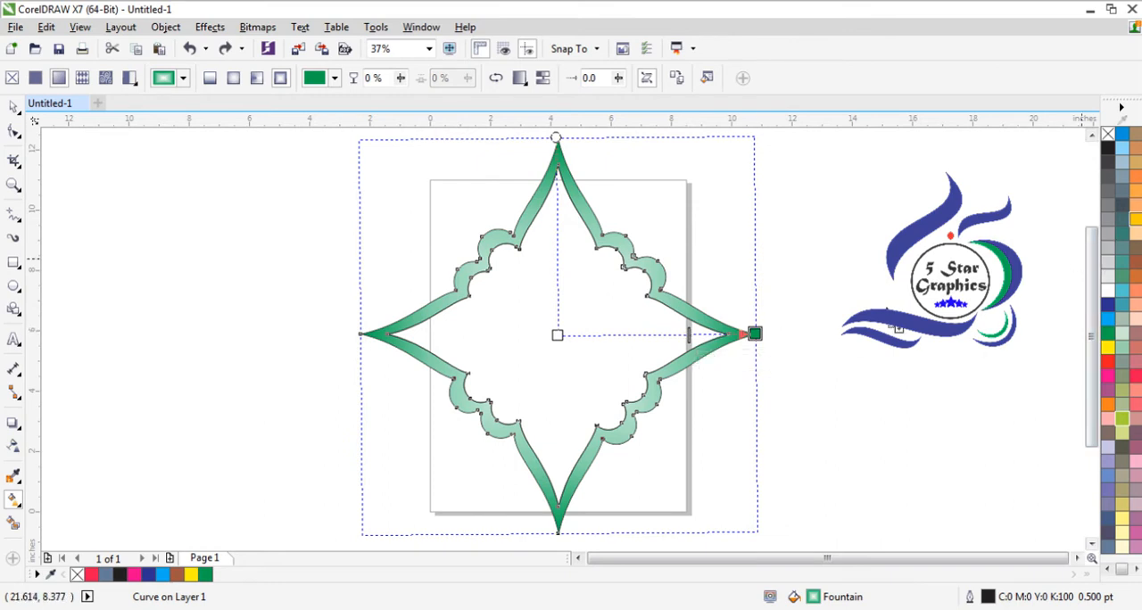
- Recolor the frame's fountain fill with light blue at the outer edge and golden yellow at the center, moving the midpoint slightly inward
drag(754, 337, 755, 337)
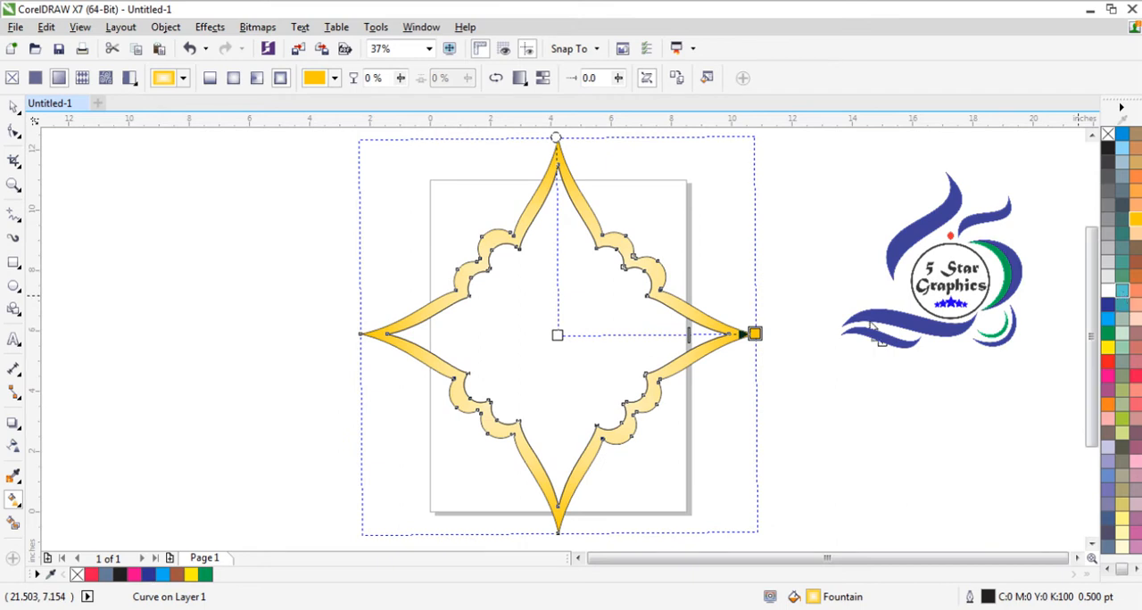
drag(776, 337, 756, 334)
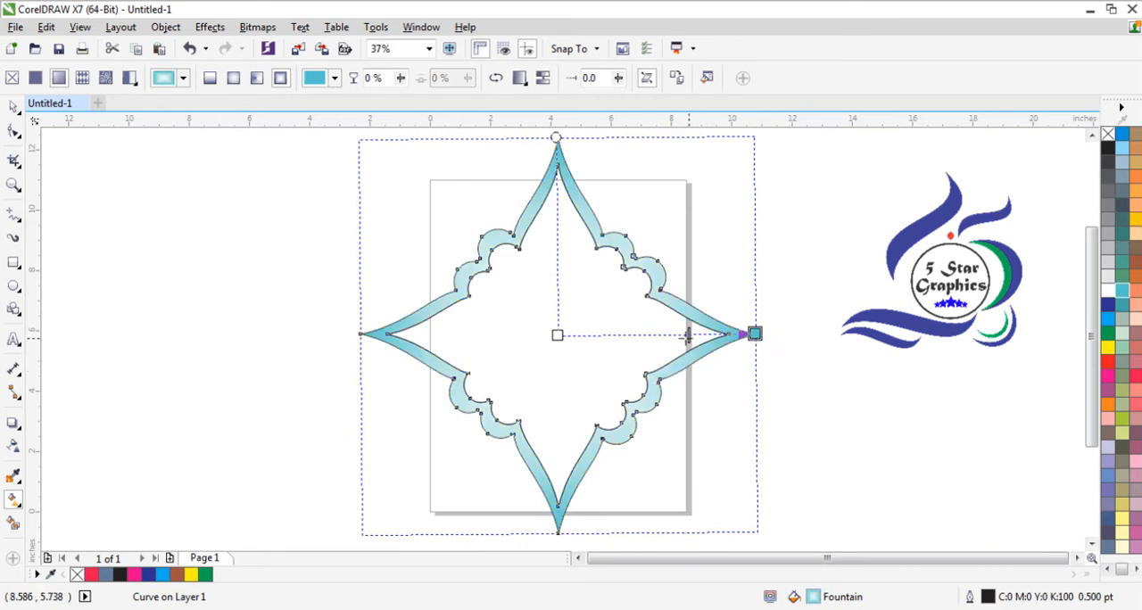
drag(687, 337, 662, 337)
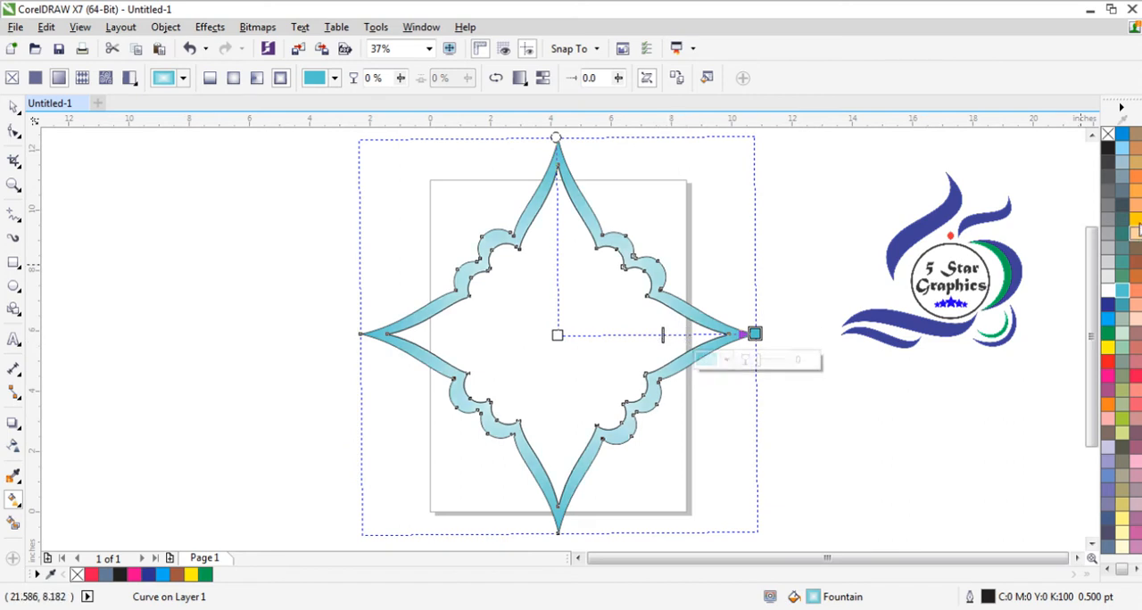
drag(1135, 230, 557, 335)
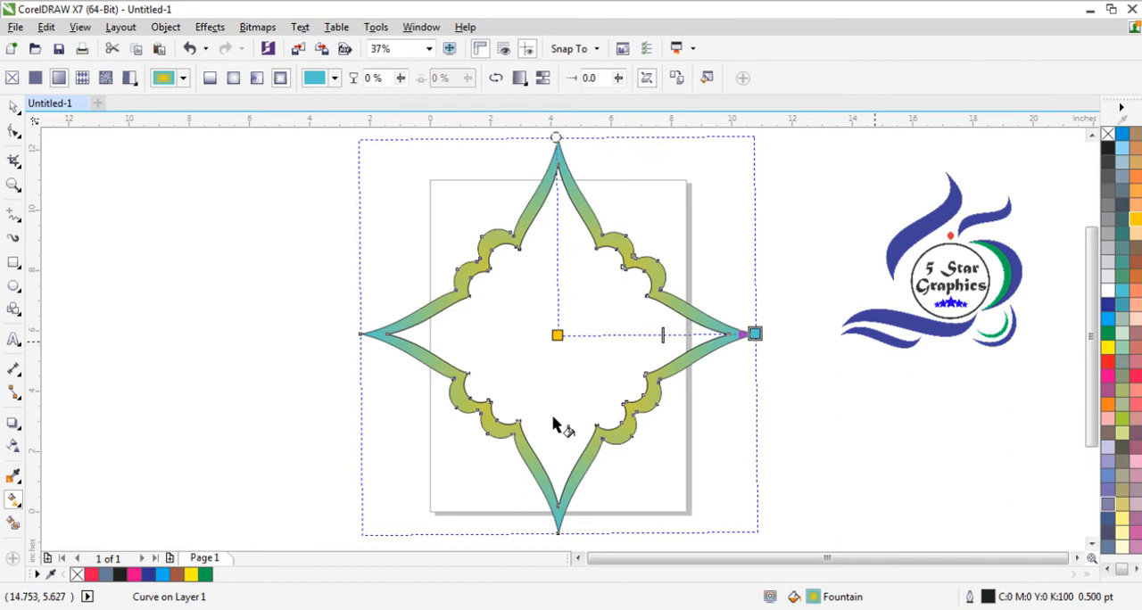
- Make two smaller concentric copies of the frame, scaled from its center, the smallest about 4.08 inches wide
key(space)
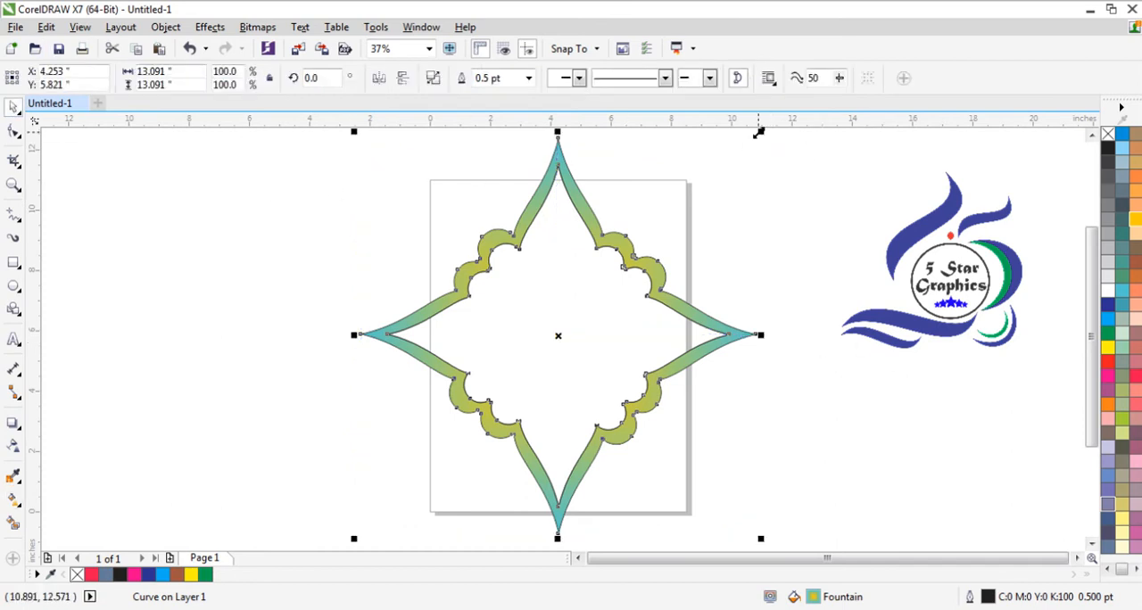
drag(758, 132, 656, 272)
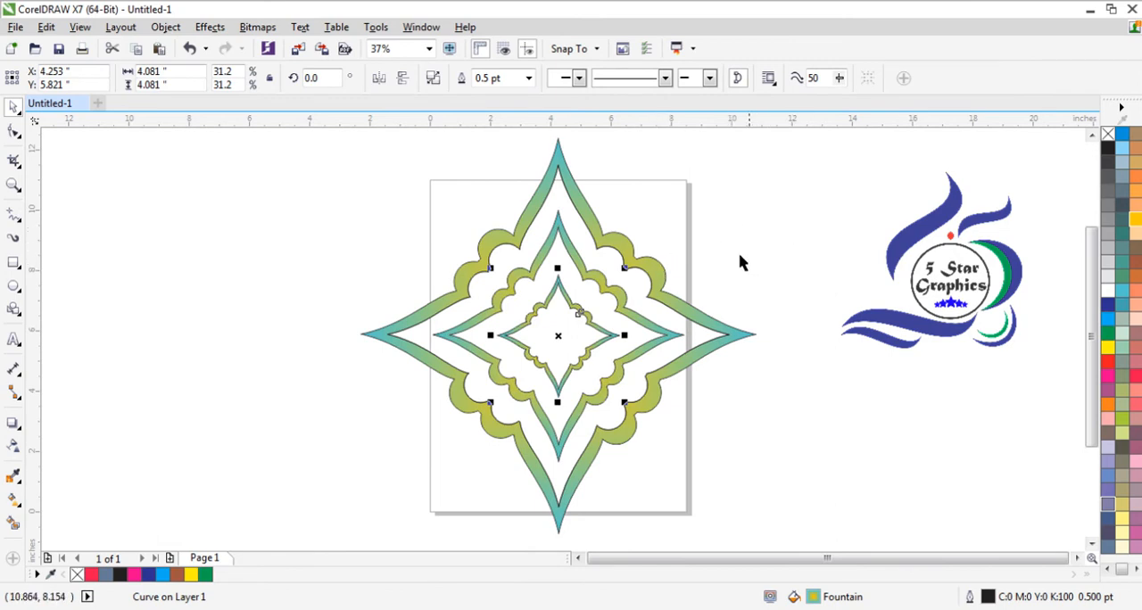
click(13, 526)
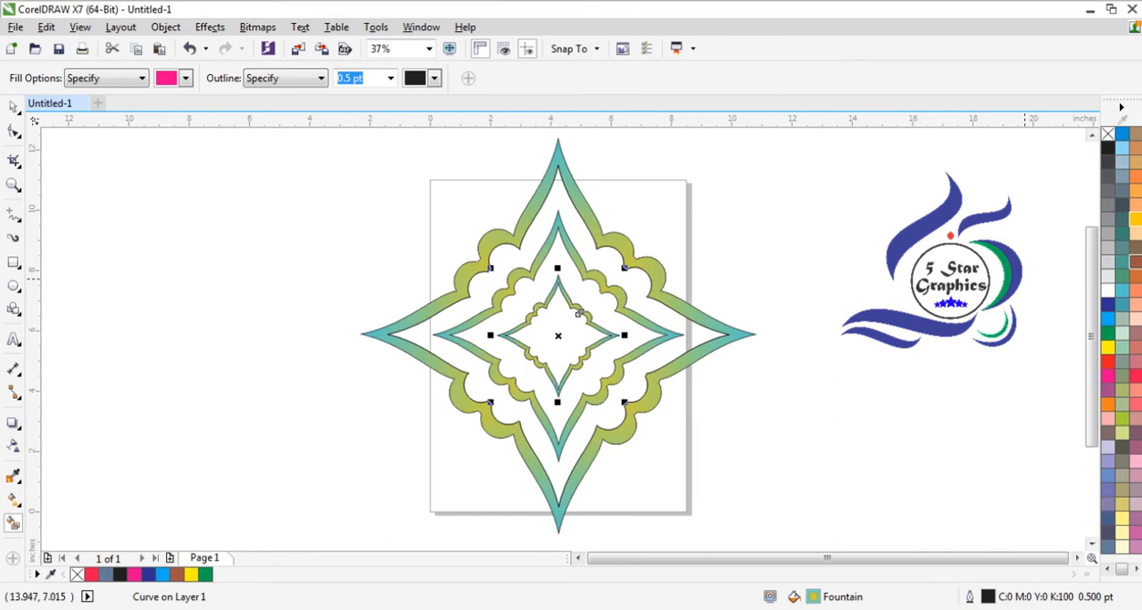
click(1119, 273)
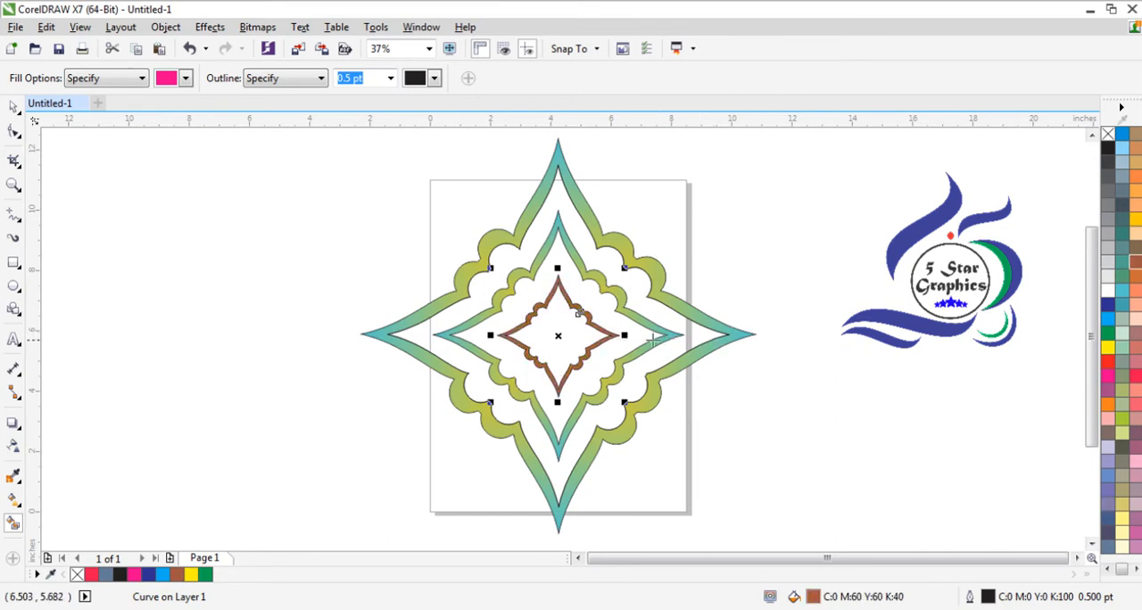
key(ctrl+z)
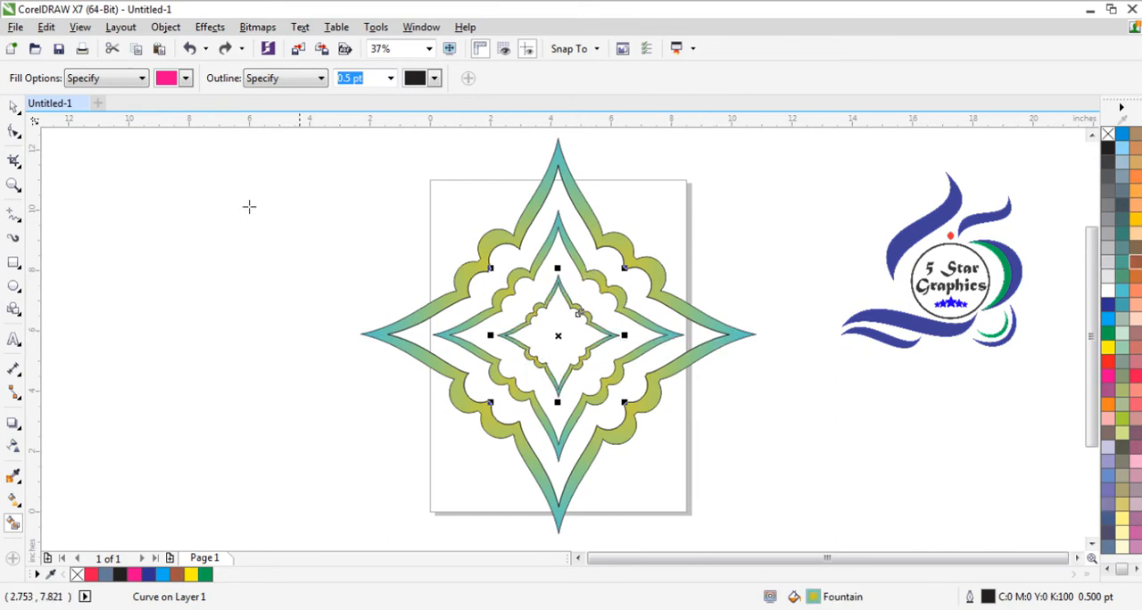
click(14, 107)
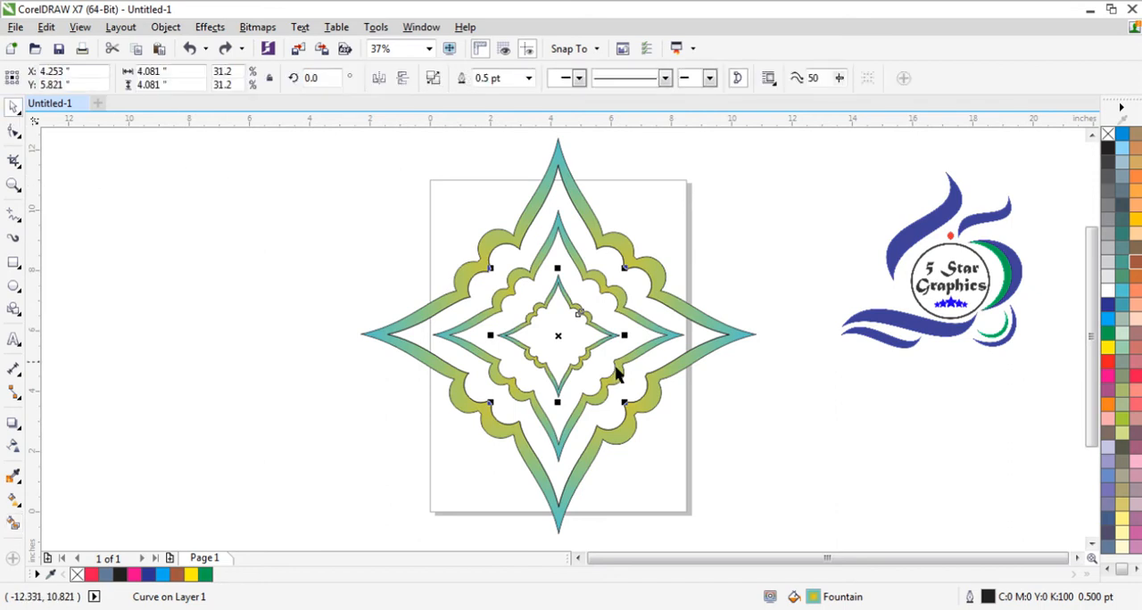
- Use Smart Fill to fill the band between the outer and middle frames with grayish brown
click(679, 353)
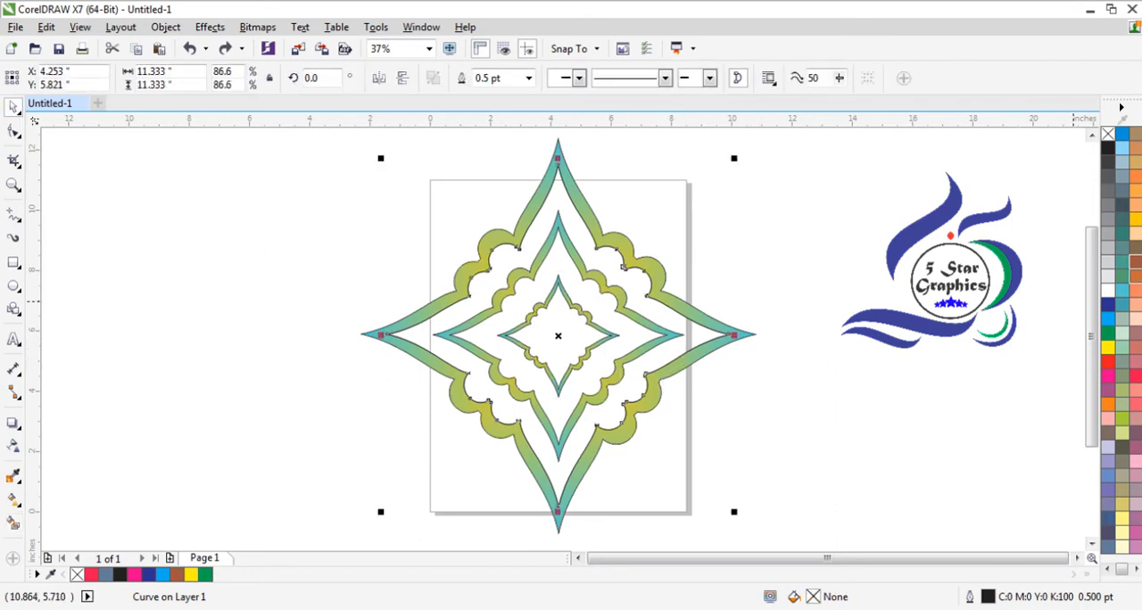
click(12, 525)
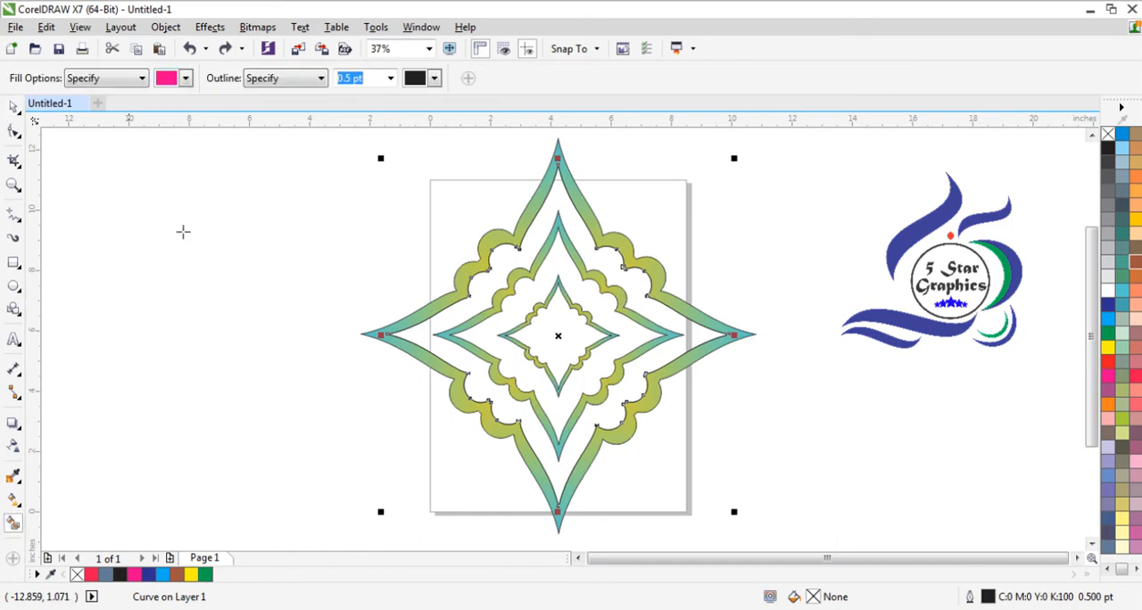
click(184, 79)
click(188, 109)
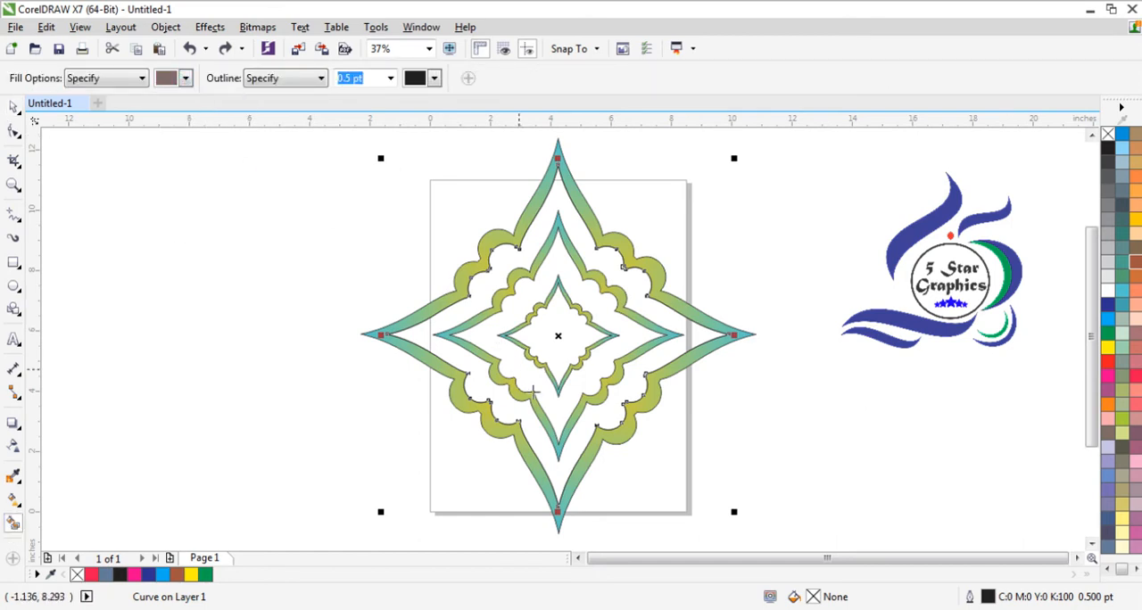
click(578, 444)
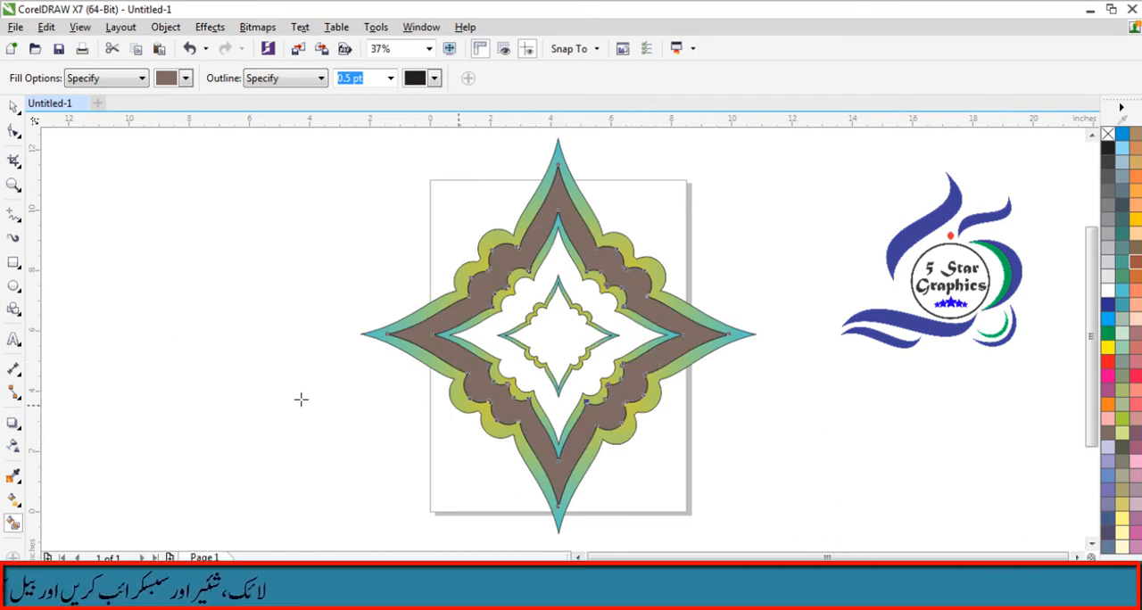
- Give the brown band an elliptical fountain fill, white in the middle and brown outside, centered on the frame
click(13, 501)
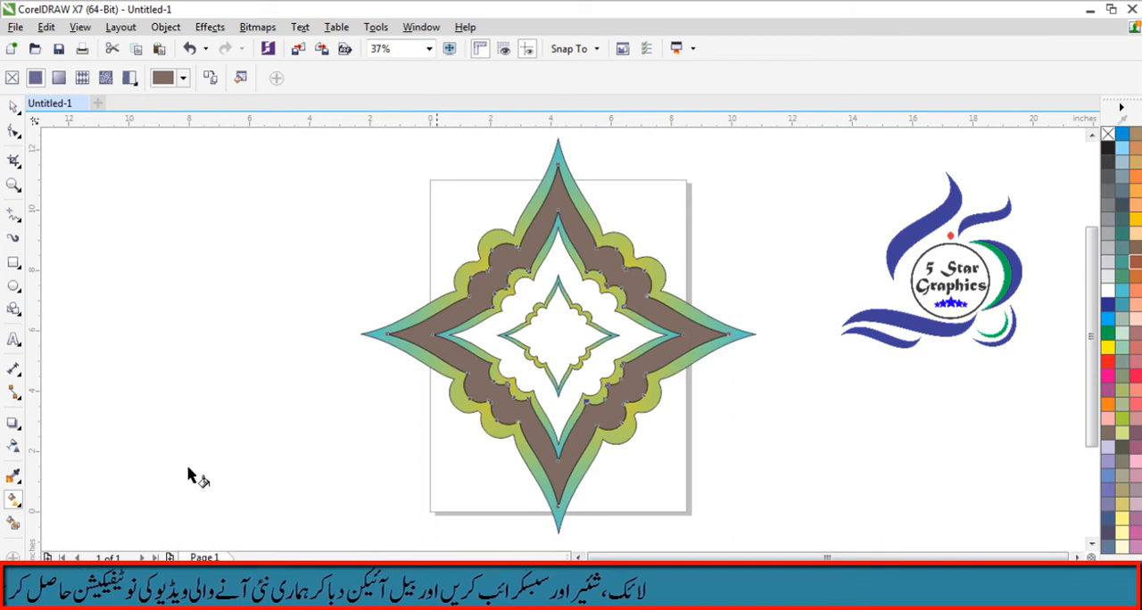
click(18, 506)
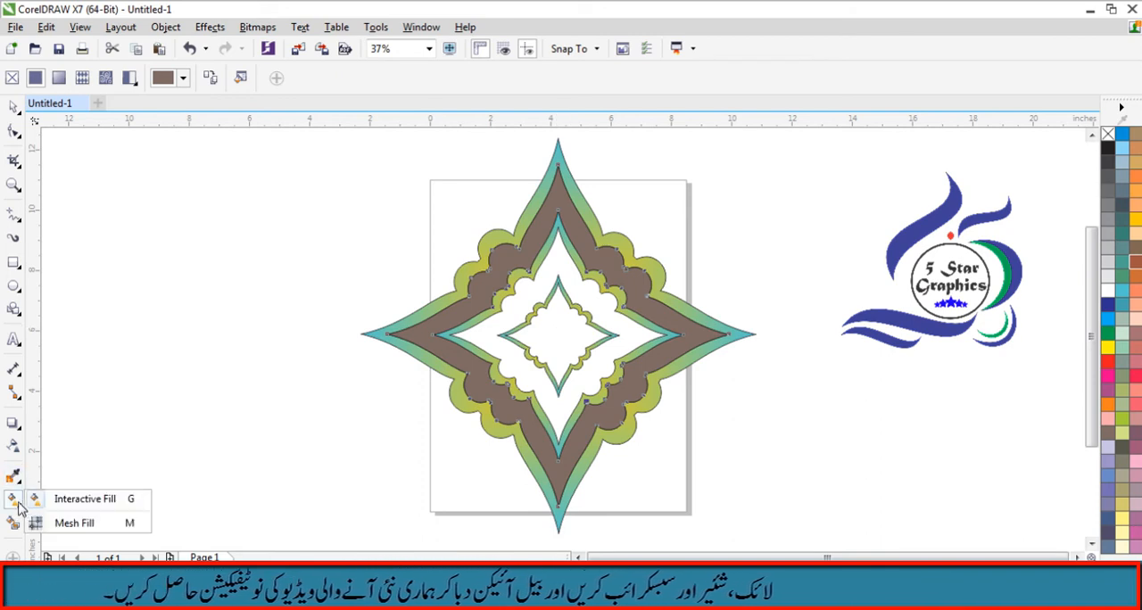
click(53, 500)
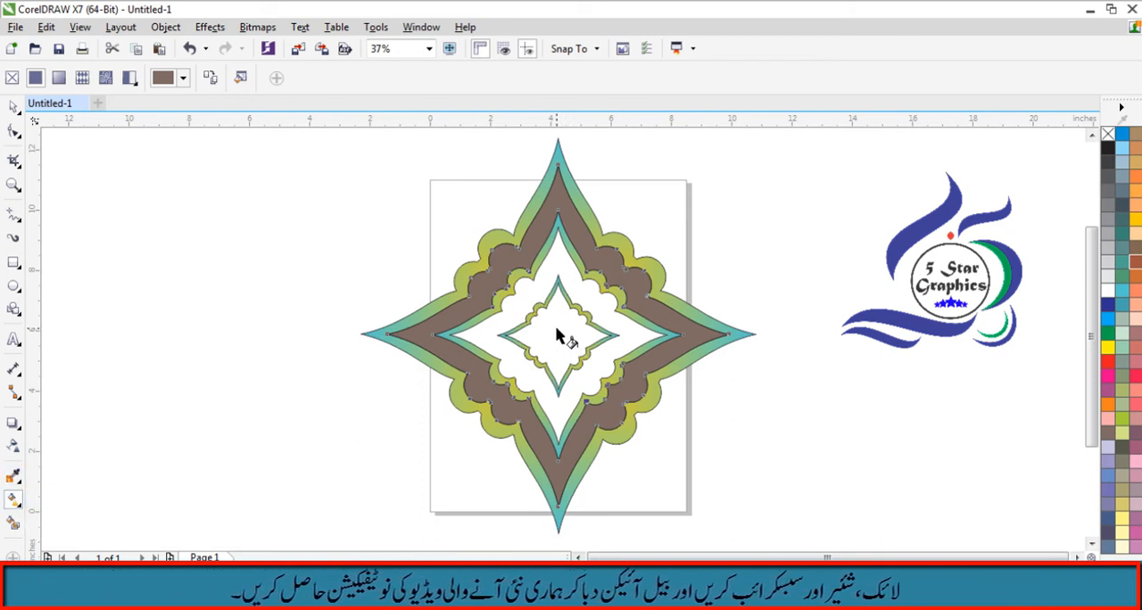
drag(556, 335, 634, 419)
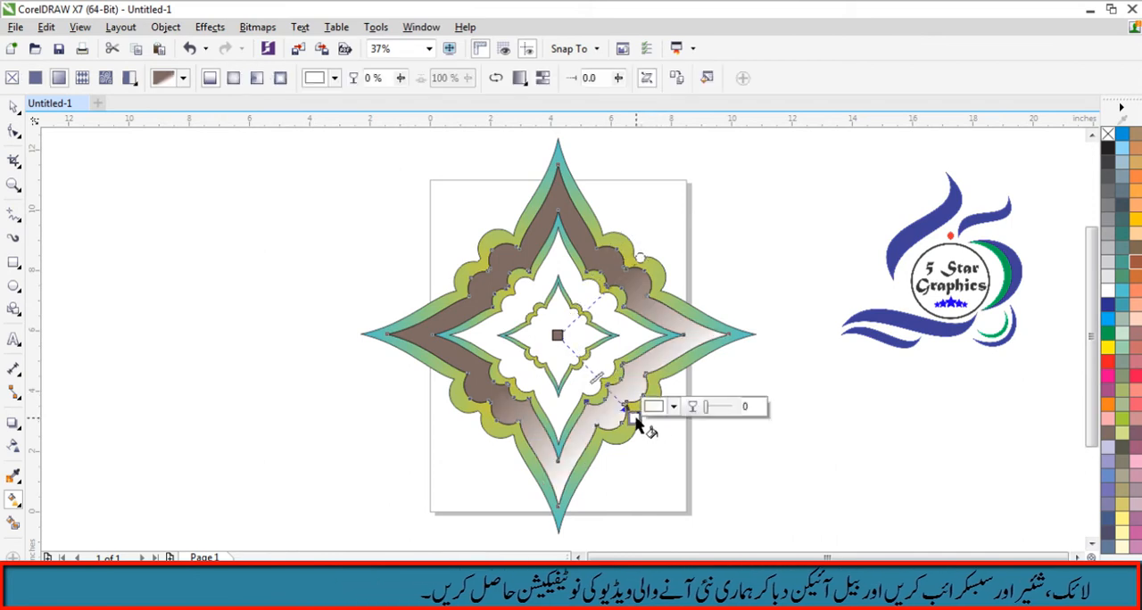
click(256, 78)
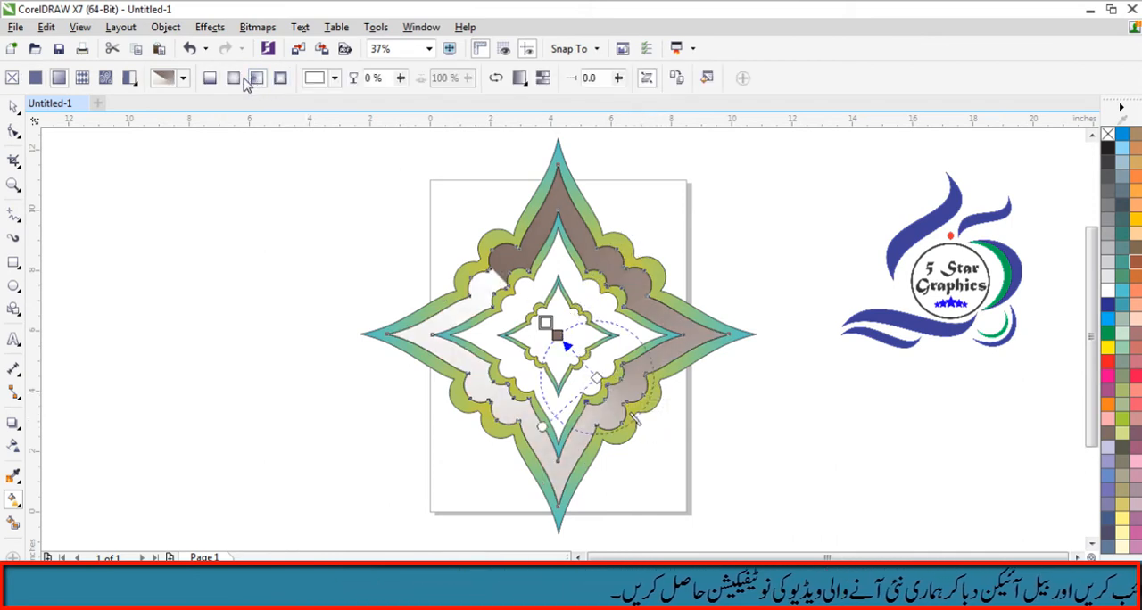
click(232, 78)
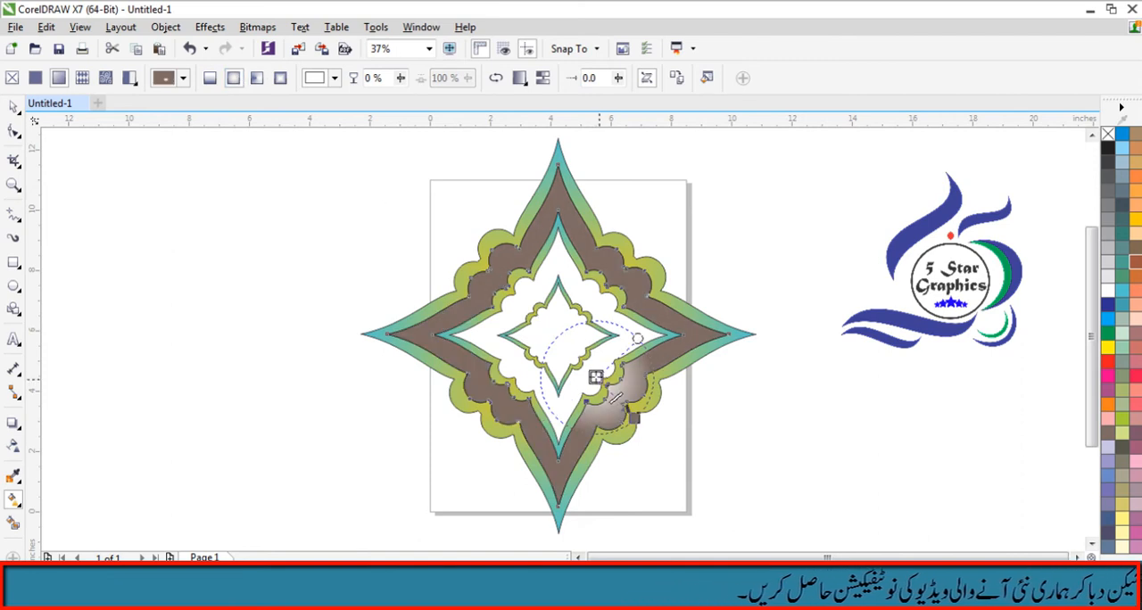
drag(595, 376, 556, 336)
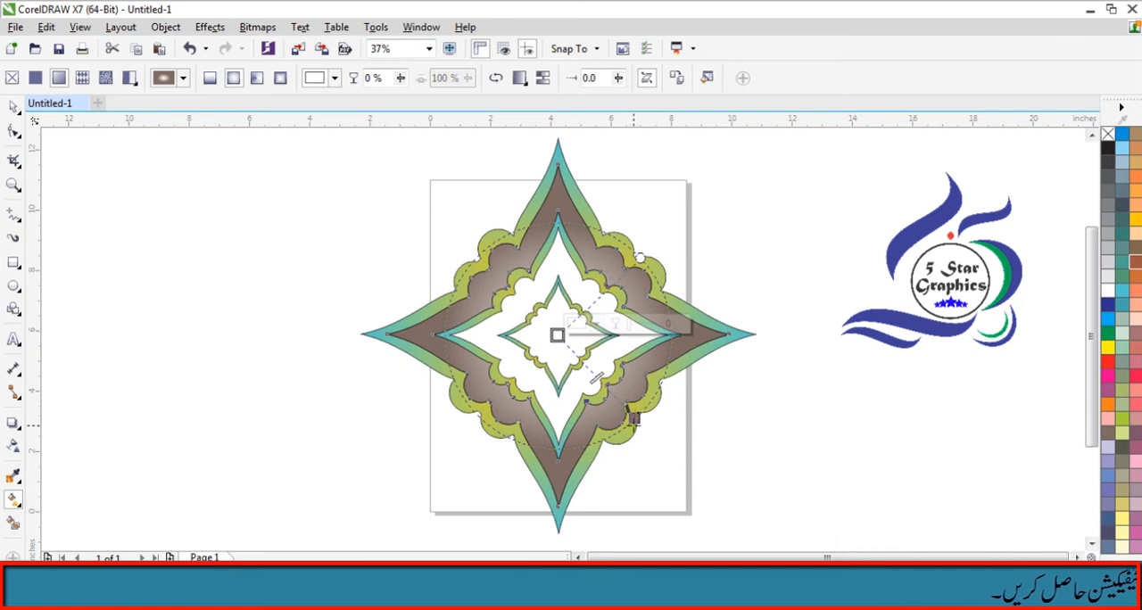
- Move the midpoint of the band's elliptical fill outward and color its outer edge orange
drag(597, 379, 622, 406)
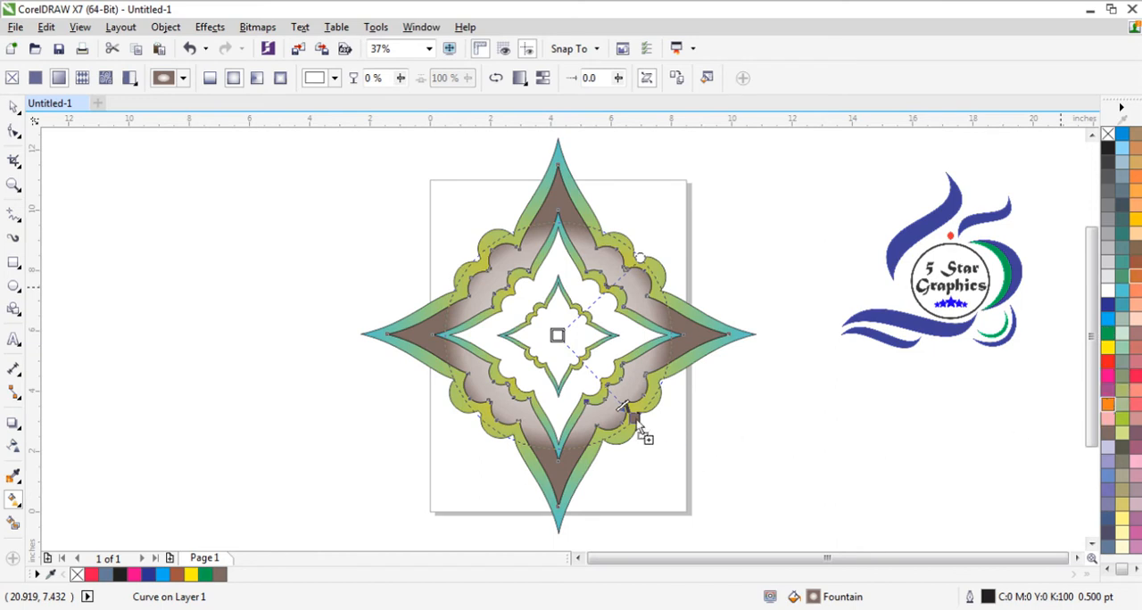
drag(633, 417, 633, 416)
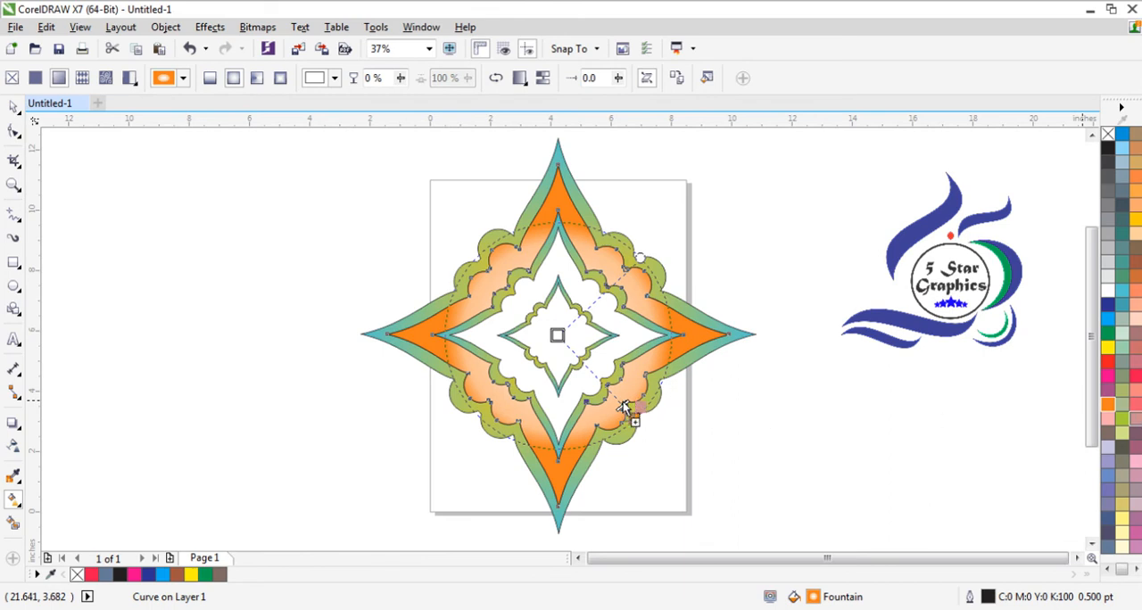
click(1136, 421)
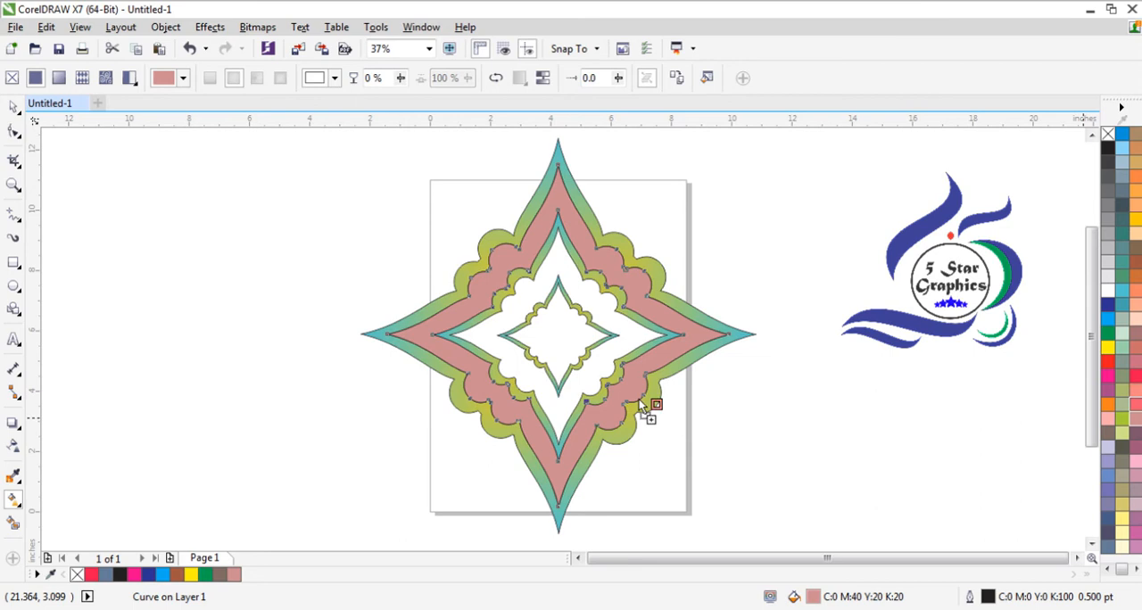
drag(639, 399, 639, 398)
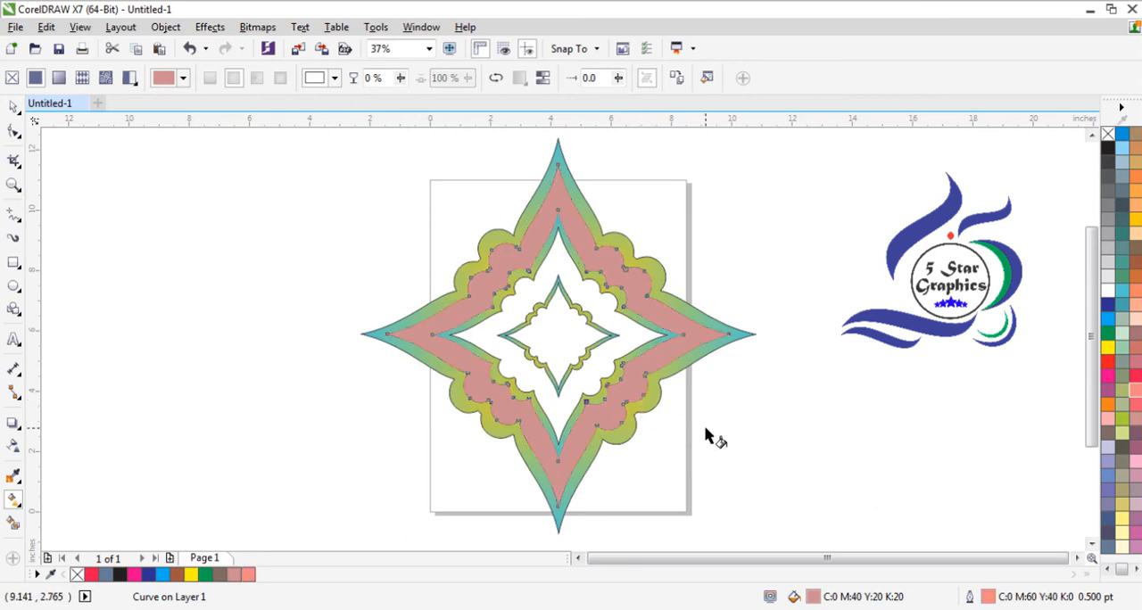
key(ctrl+z)
key(ctrl+z)
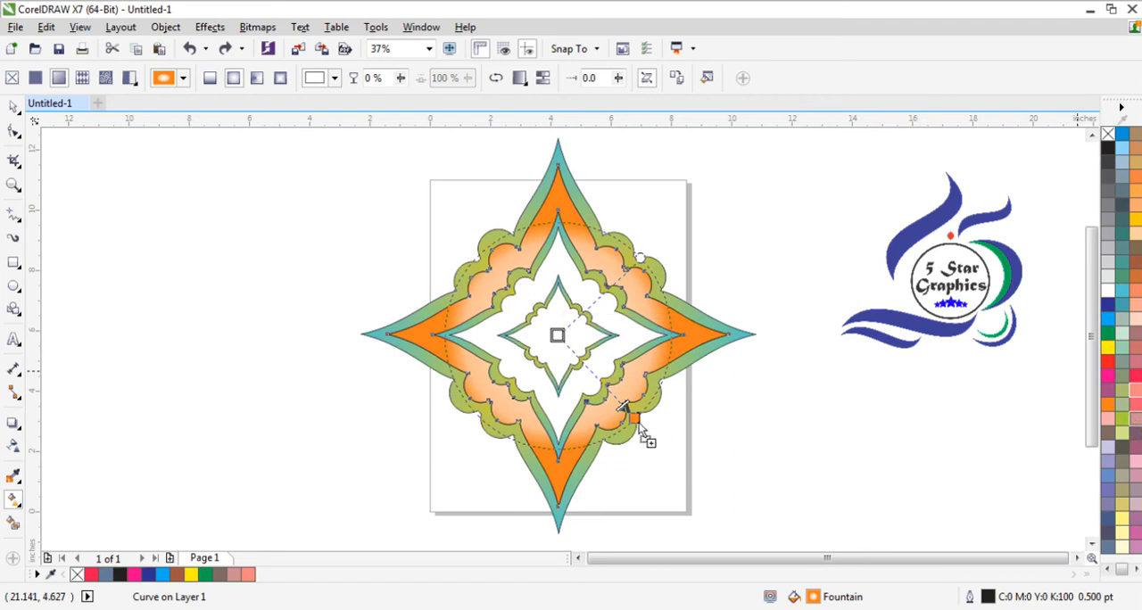
- Try recoloring the outer band's elliptical fill with an orange center and red edge, testing pink and brown tones, and shift its midpoint inward
drag(636, 426, 634, 419)
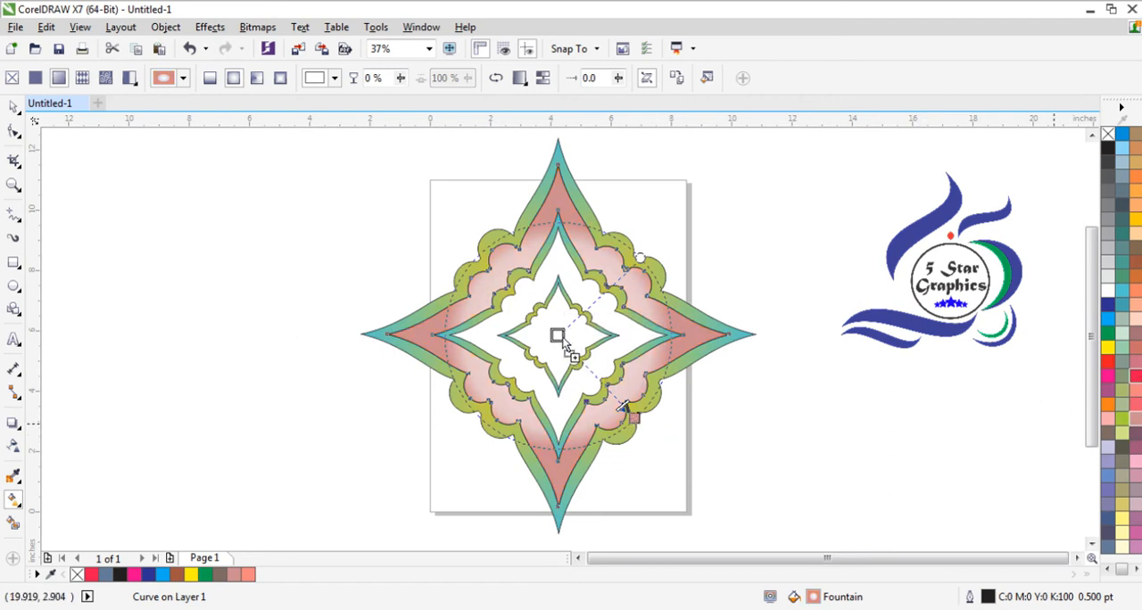
drag(558, 337, 557, 336)
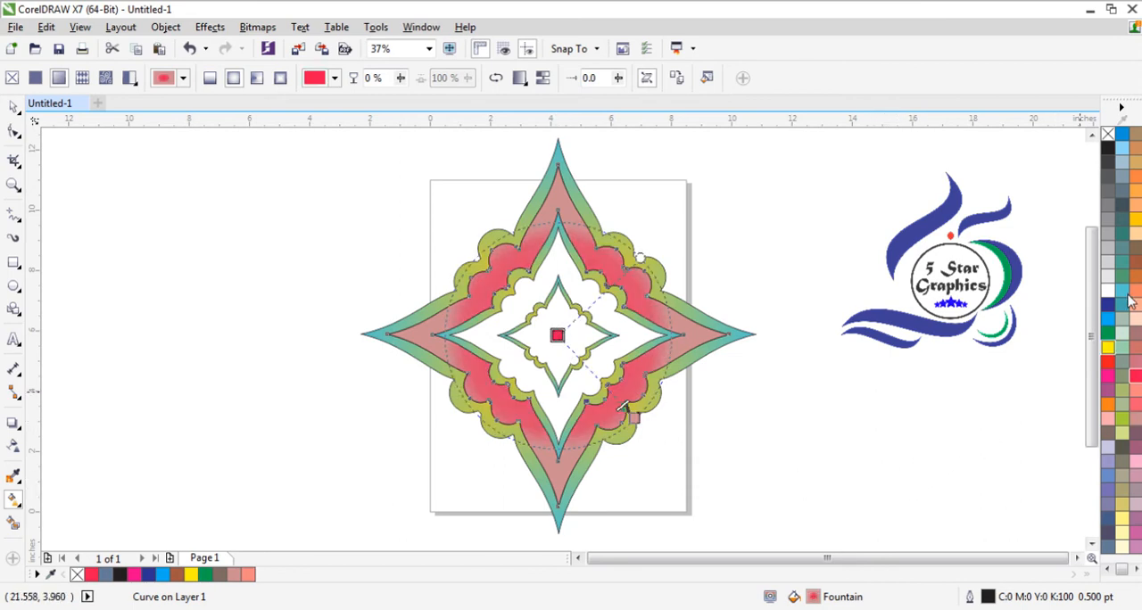
drag(1138, 265, 557, 334)
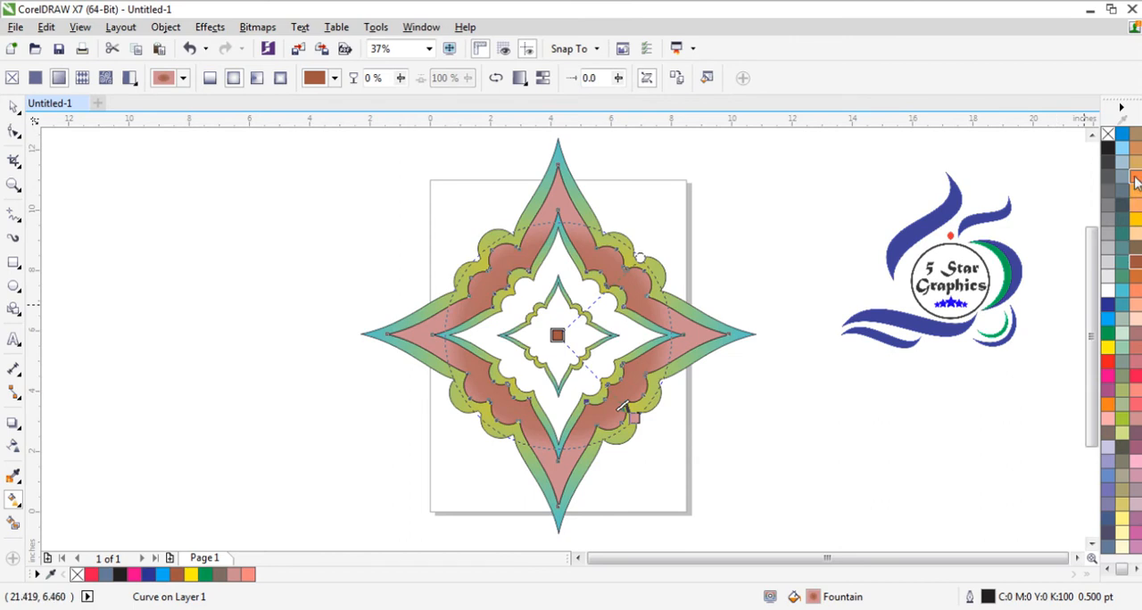
drag(789, 279, 557, 336)
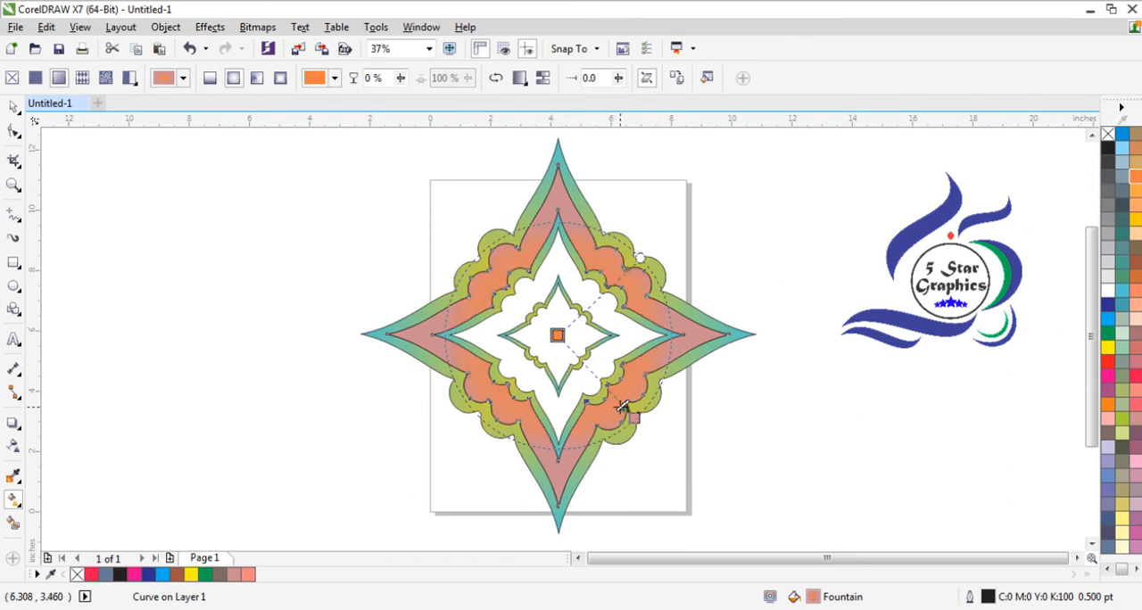
drag(587, 380, 581, 376)
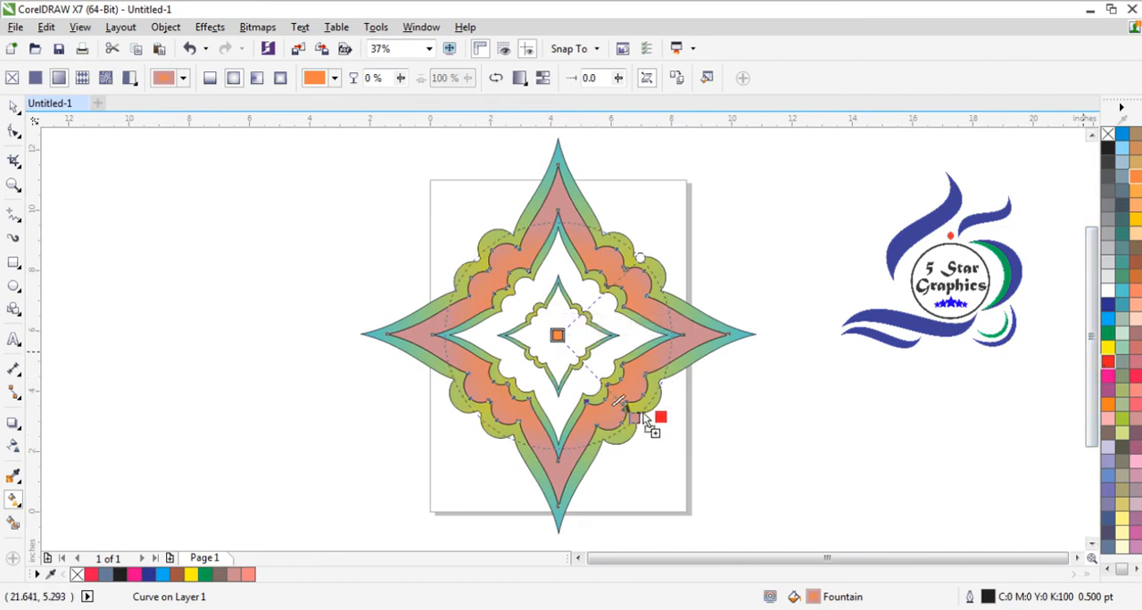
drag(633, 416, 626, 408)
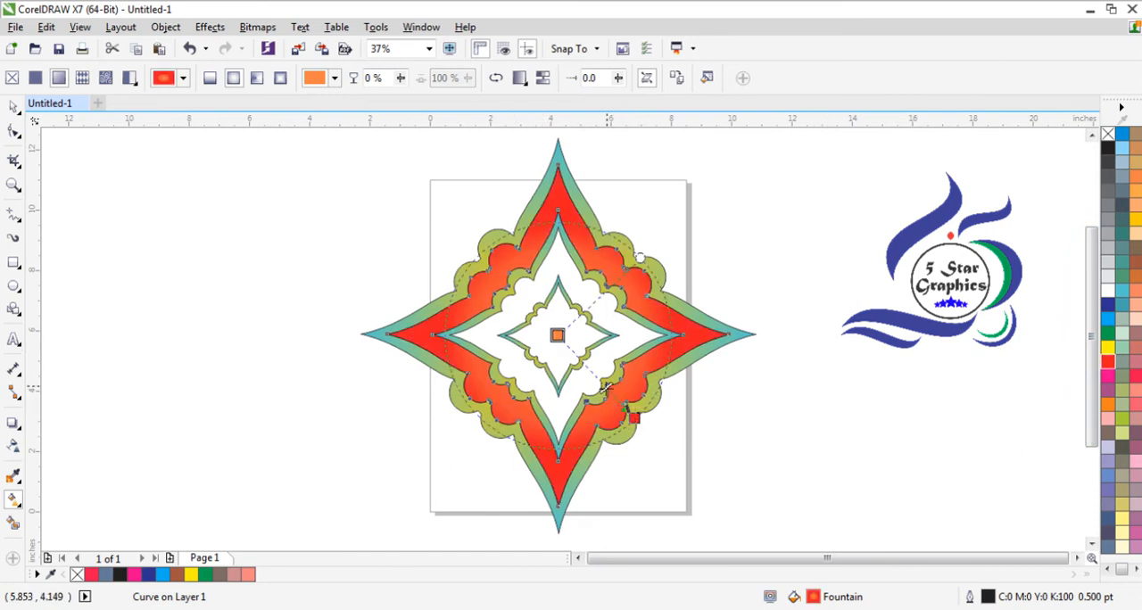
- Try removing the outer band's fill, and undo this along with the preceding center, midpoint and red edge changes
click(1111, 138)
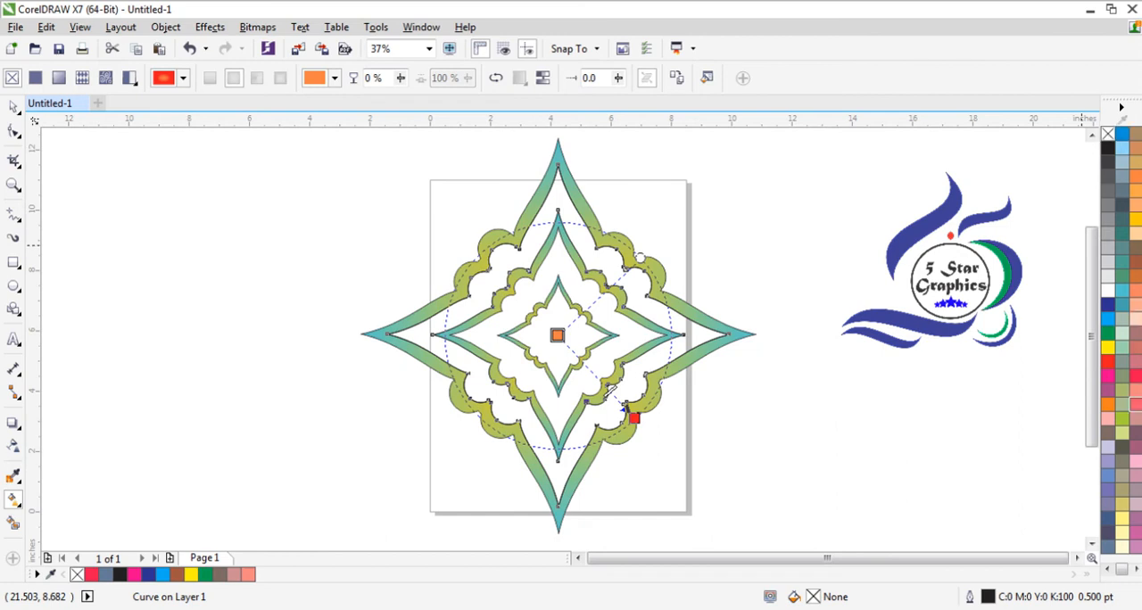
drag(643, 417, 638, 417)
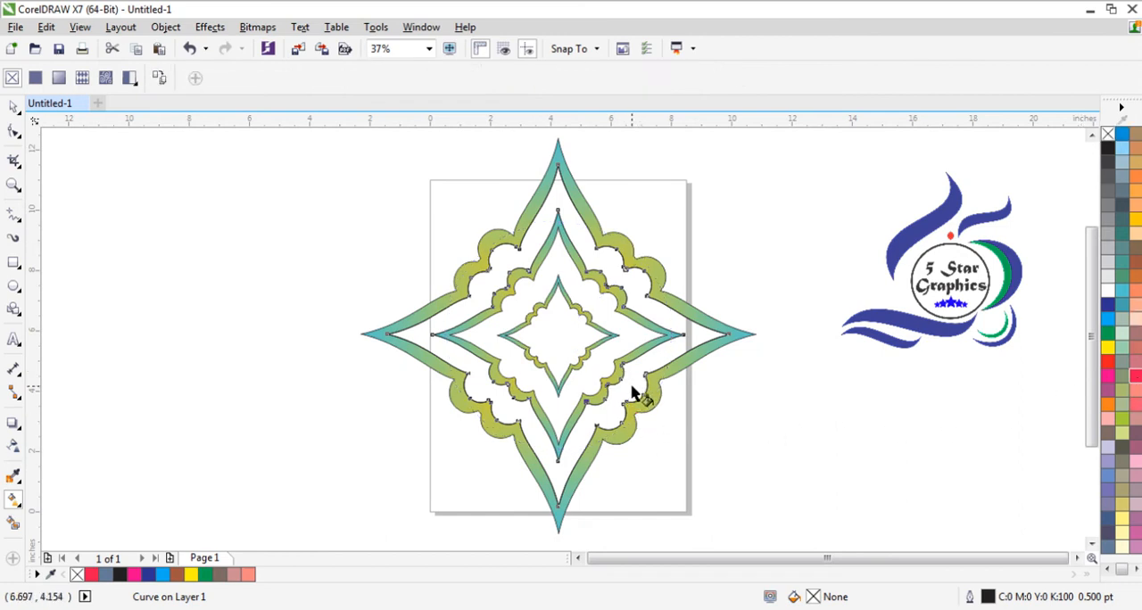
key(ctrl+z)
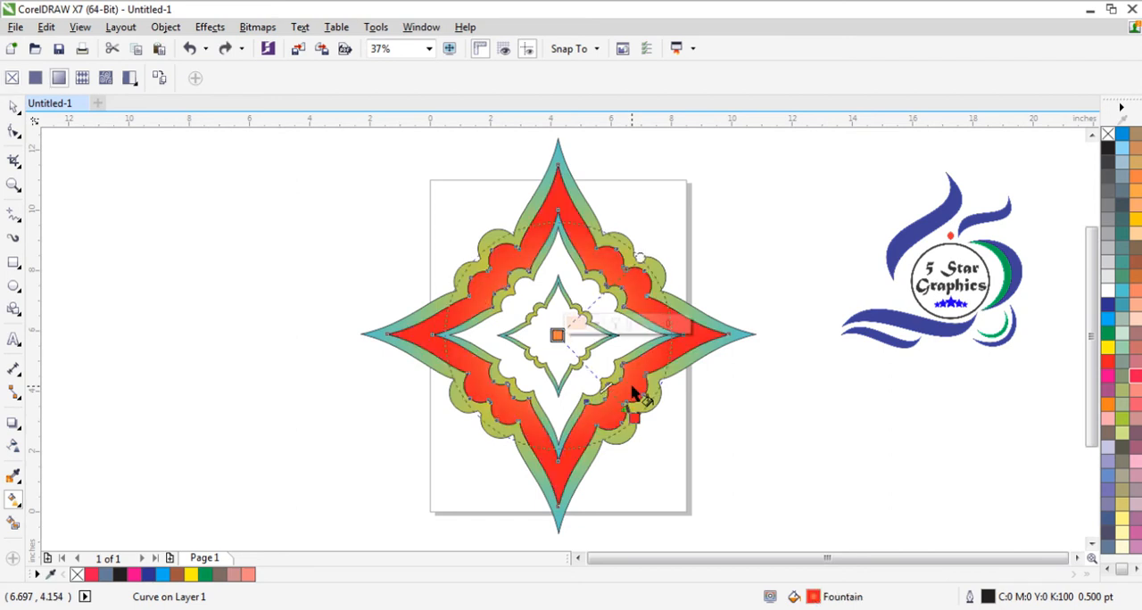
key(ctrl+z)
key(ctrl+z)
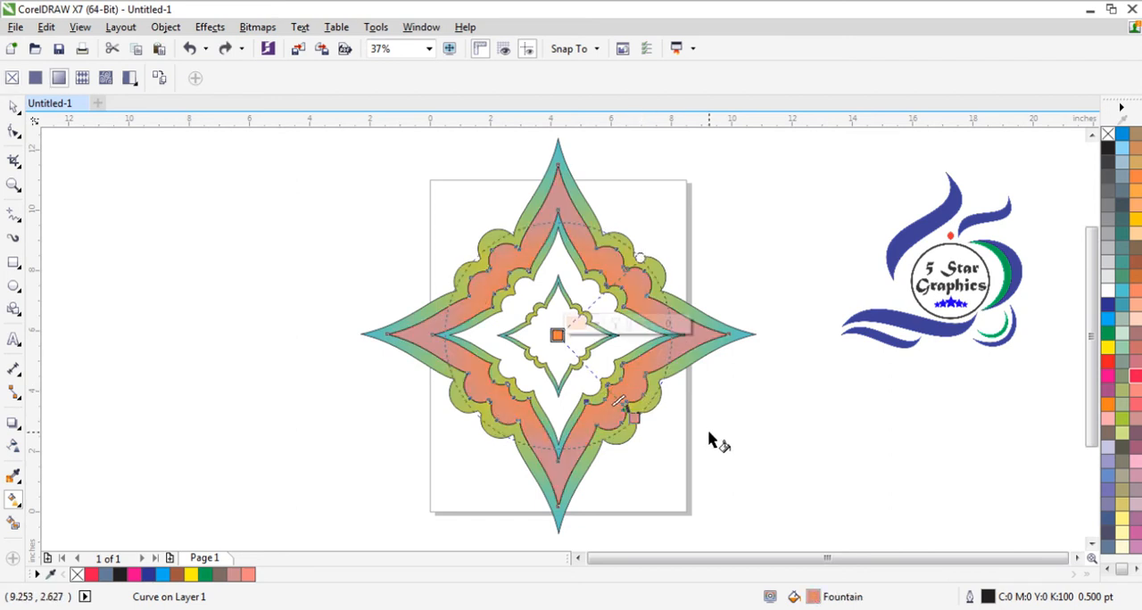
key(ctrl+z)
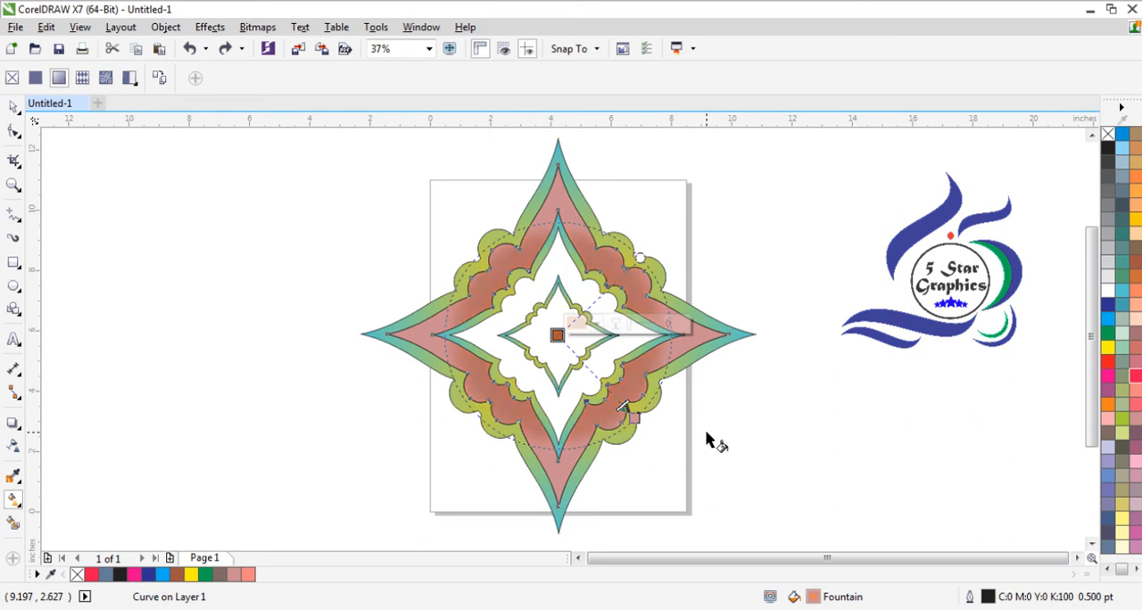
key(ctrl+z)
key(ctrl+z)
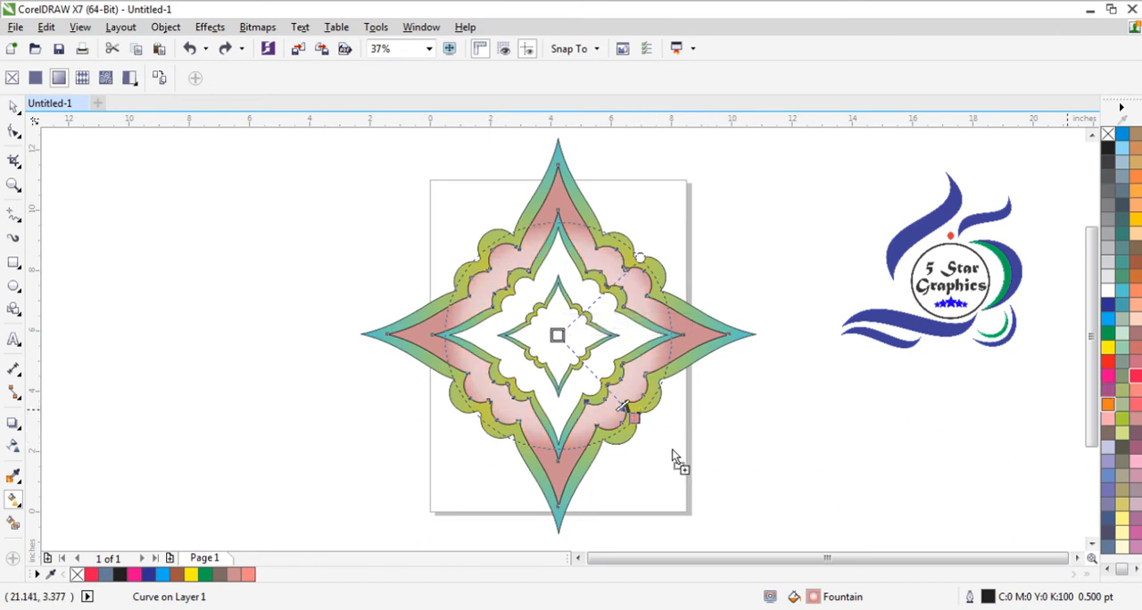
- Set the outer color of the outer band's elliptical fill to orange and add a navy blue color stop between center and edge
drag(636, 426, 634, 420)
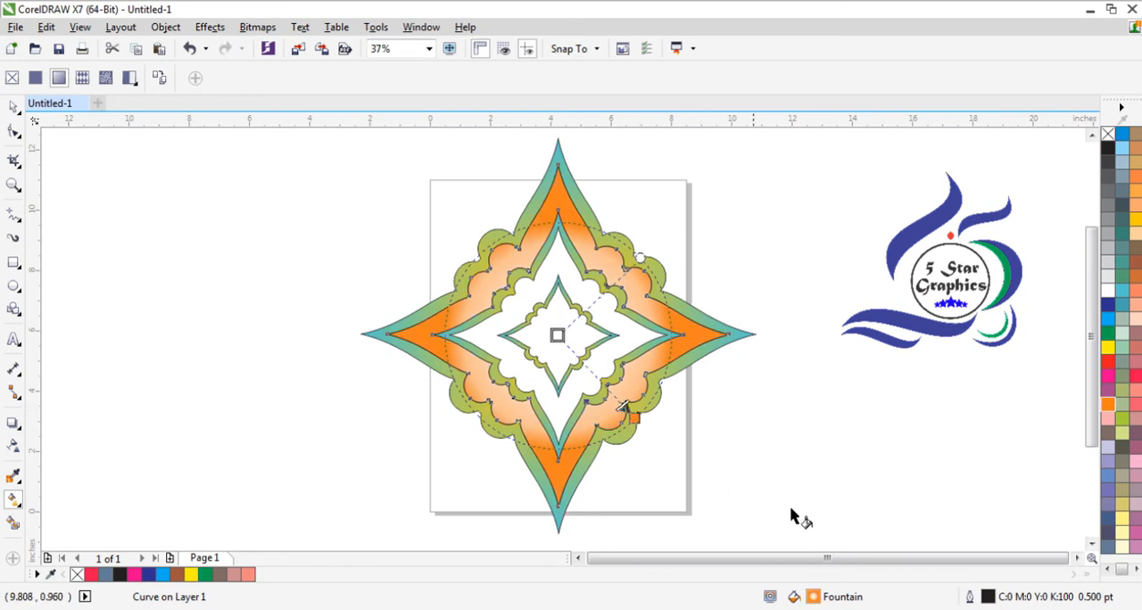
key(Escape)
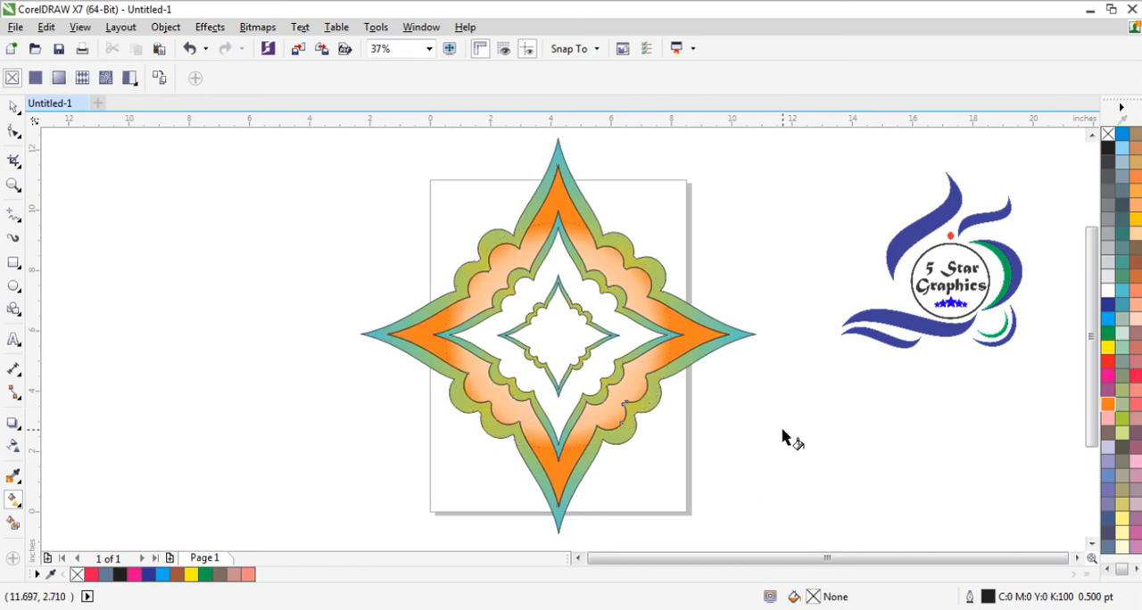
key(ctrl+z)
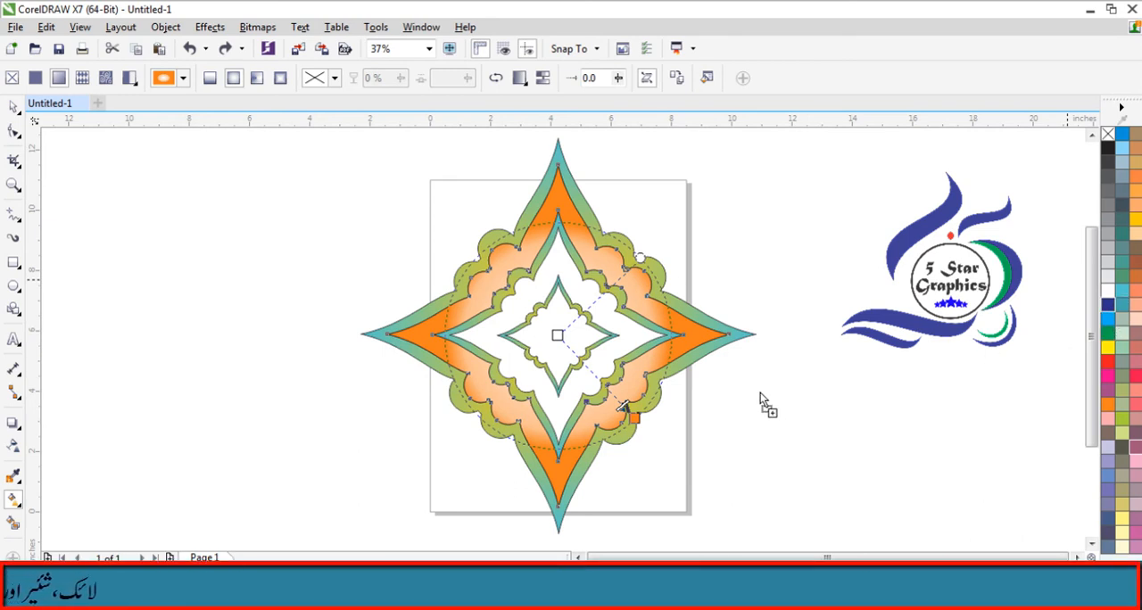
double_click(610, 382)
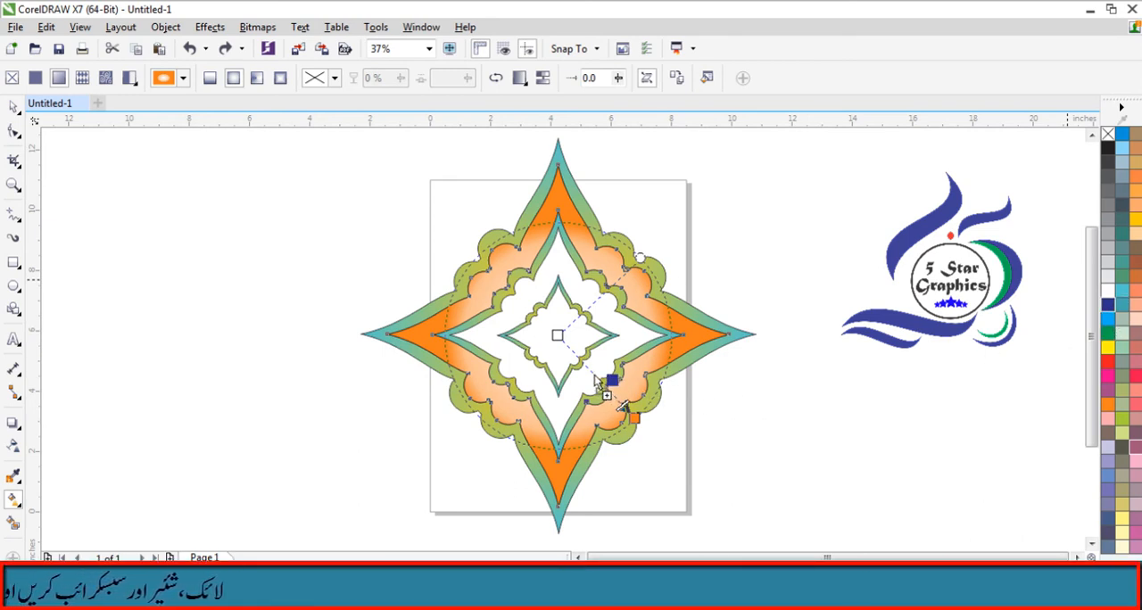
drag(595, 376, 594, 375)
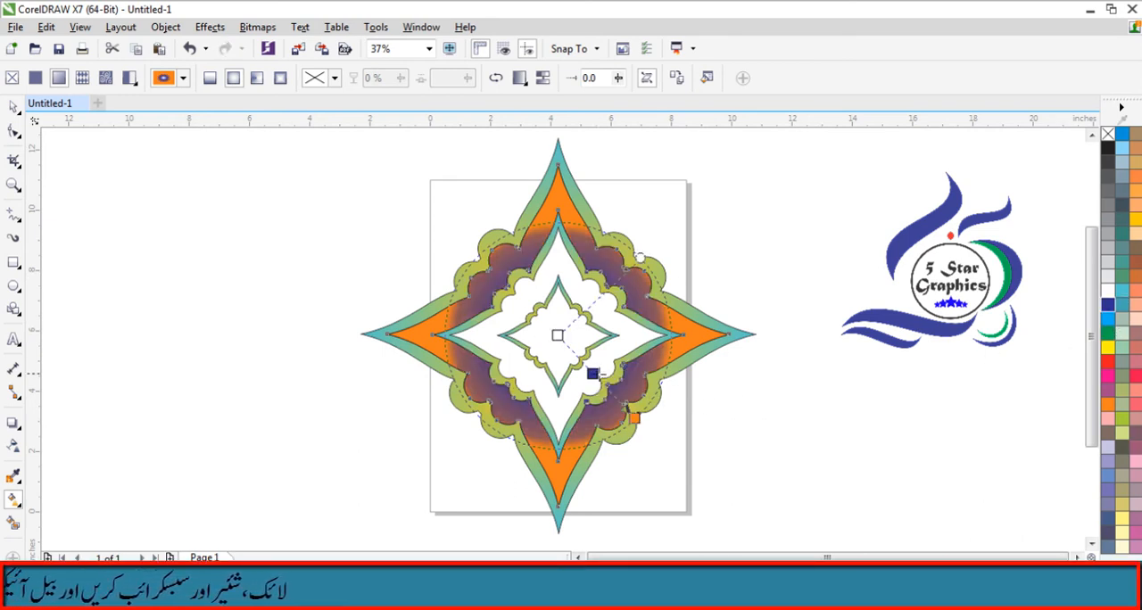
click(866, 460)
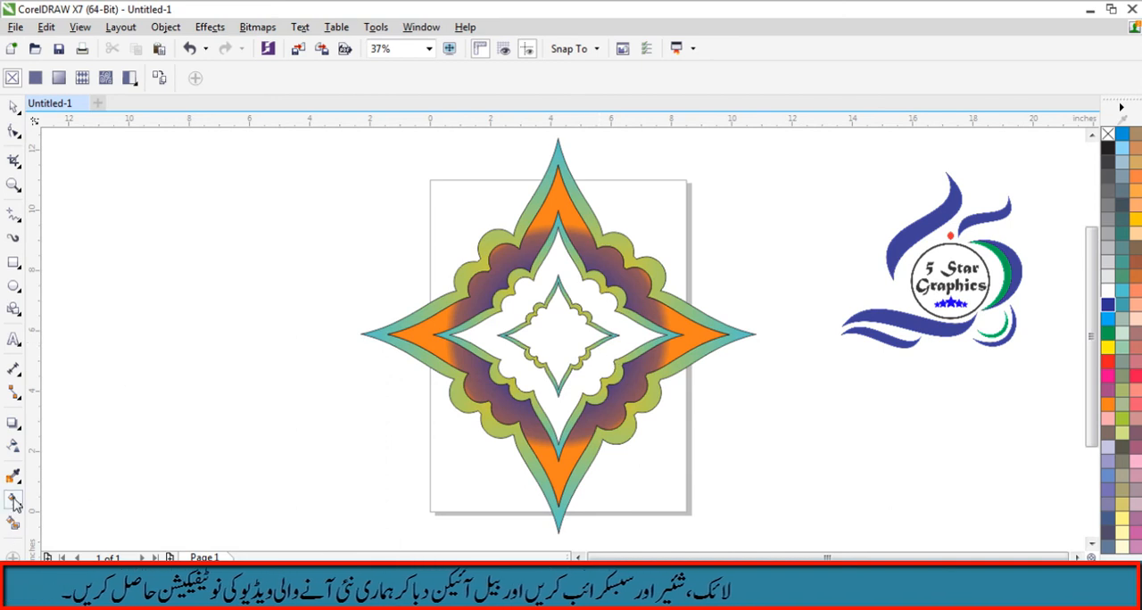
- Smart Fill the band between the middle and smallest frames and give it an elliptical fountain fill, white in the middle, centered on the frame
click(14, 523)
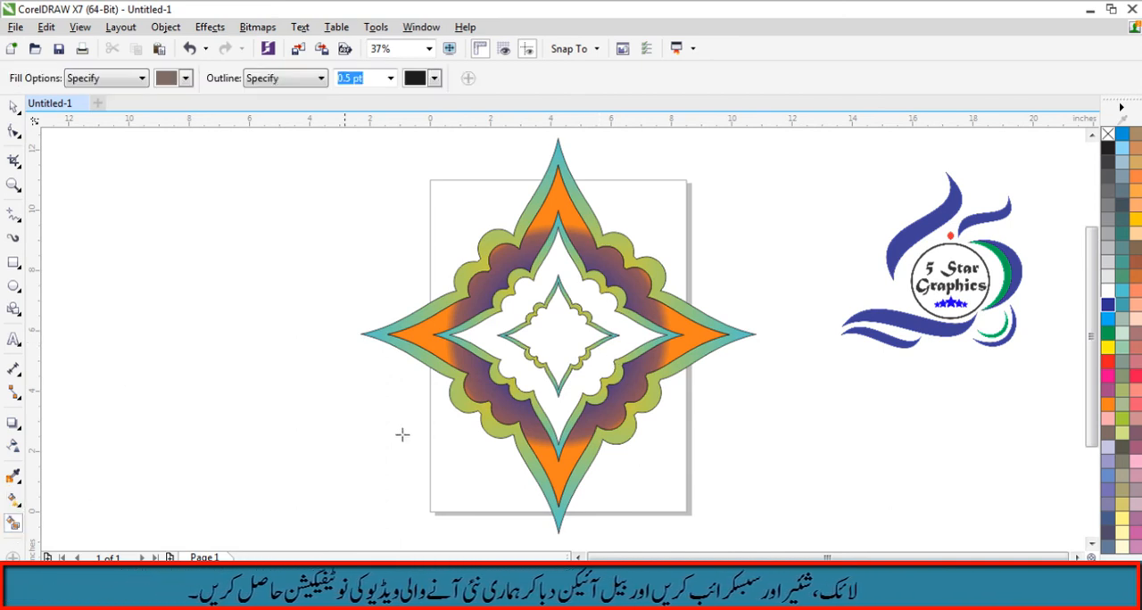
click(521, 308)
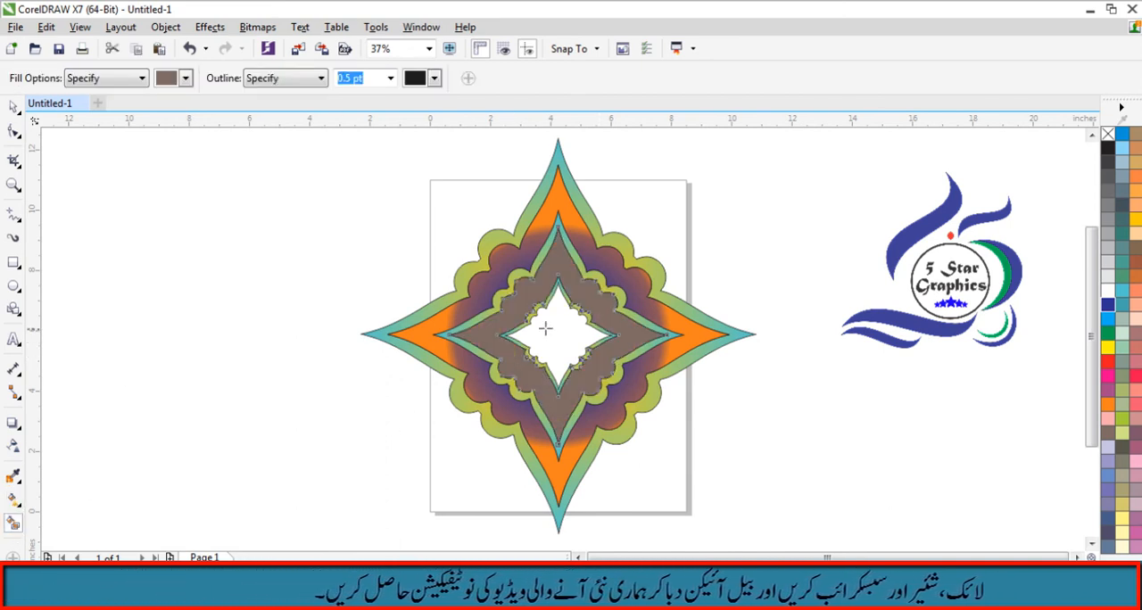
click(13, 502)
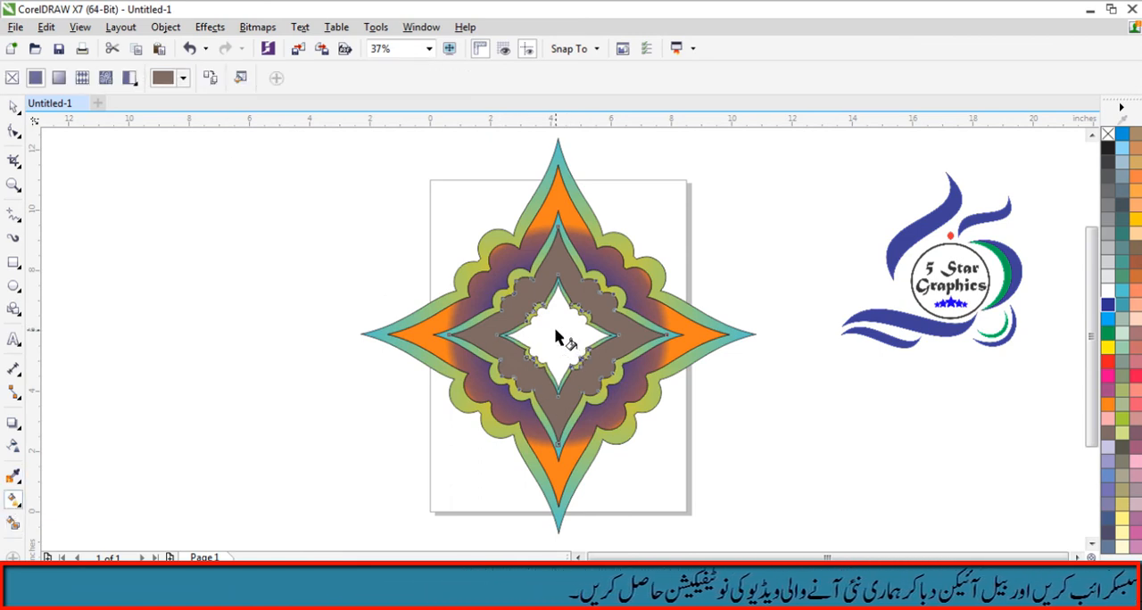
drag(554, 329, 556, 397)
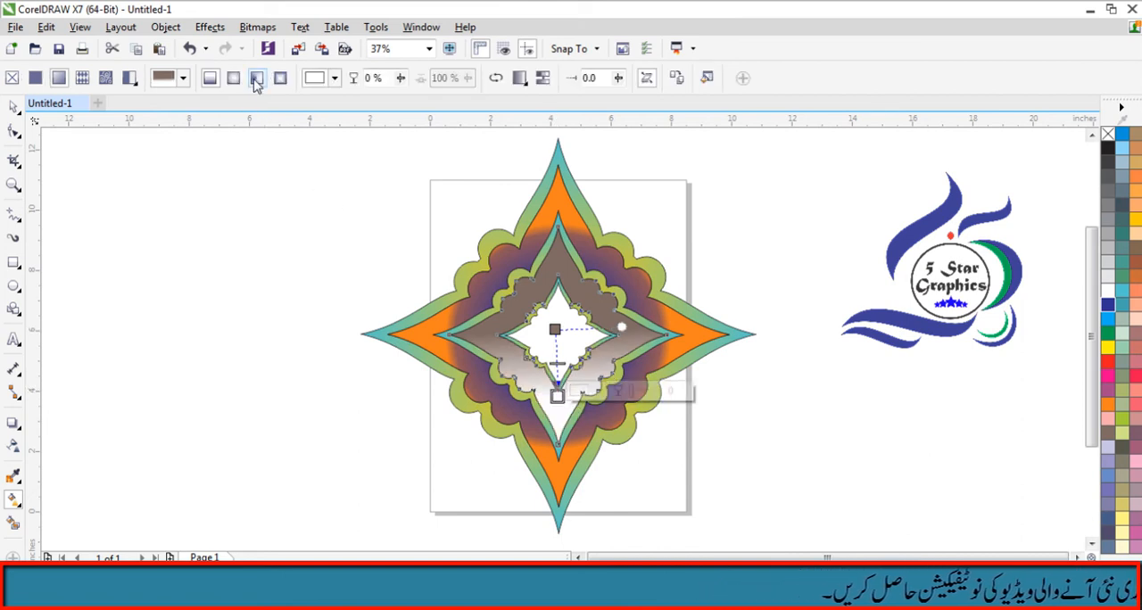
click(233, 77)
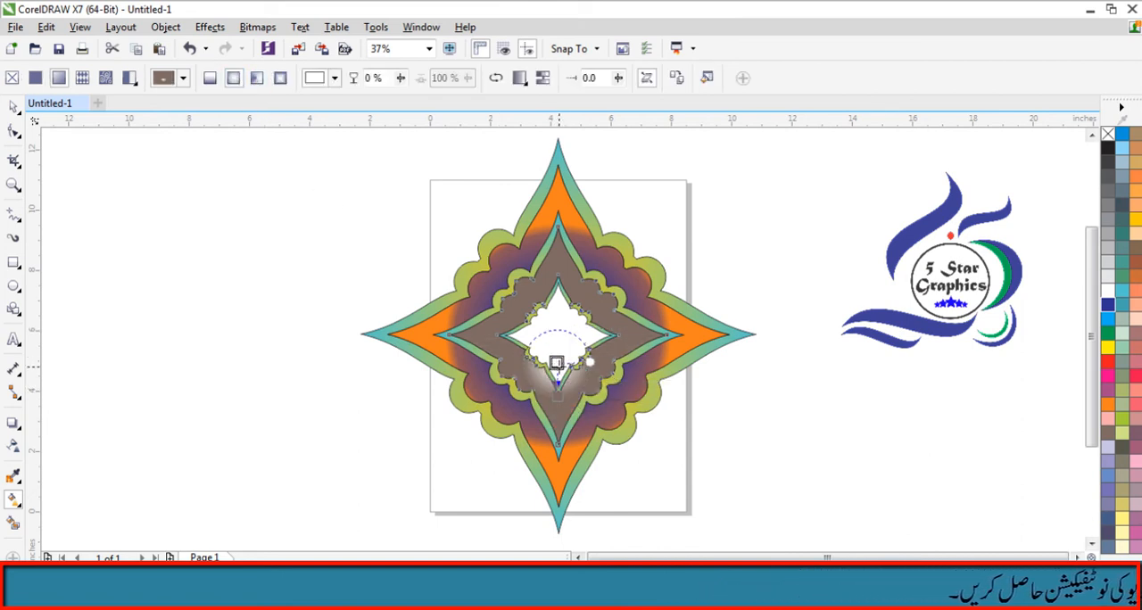
drag(558, 366, 557, 336)
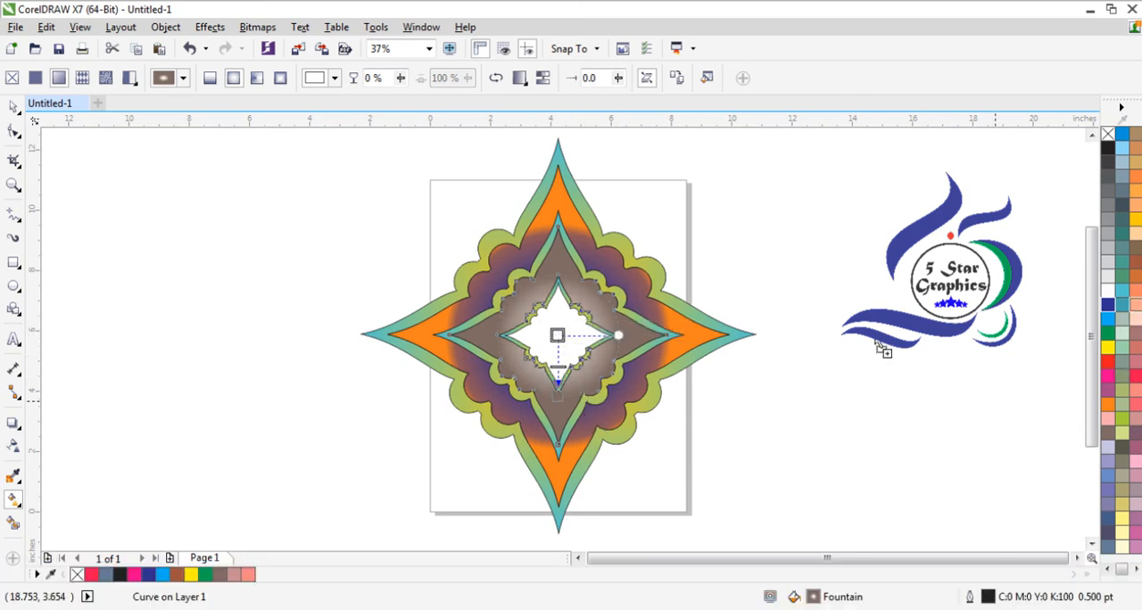
- Color the outer edge of the inner band's elliptical fill light orange and move its midpoint outward near the edge
drag(555, 391, 556, 392)
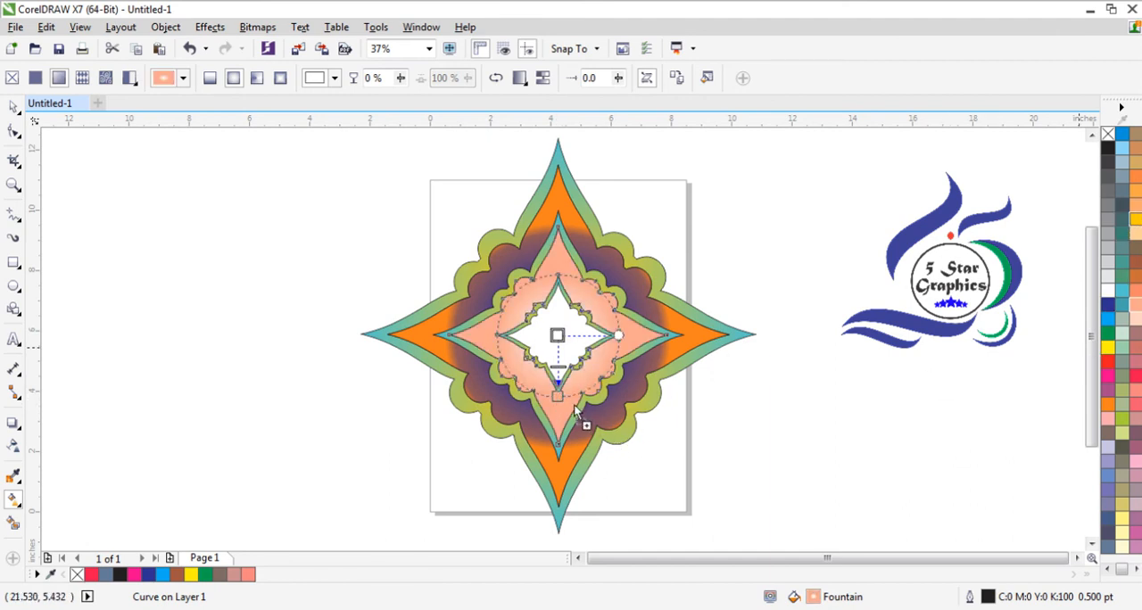
drag(559, 398, 556, 395)
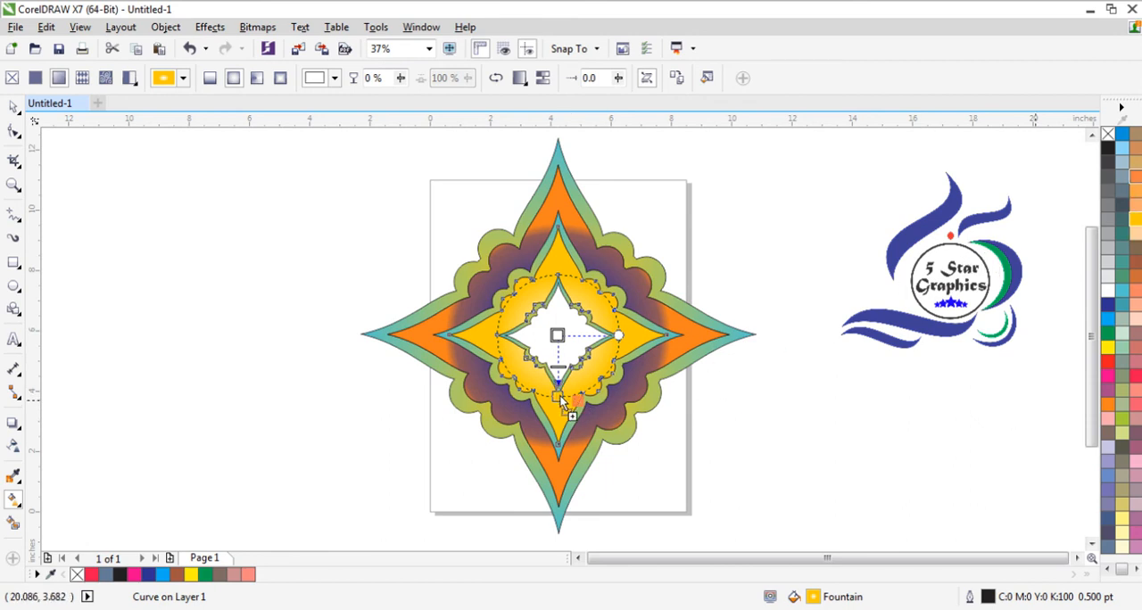
drag(554, 395, 554, 395)
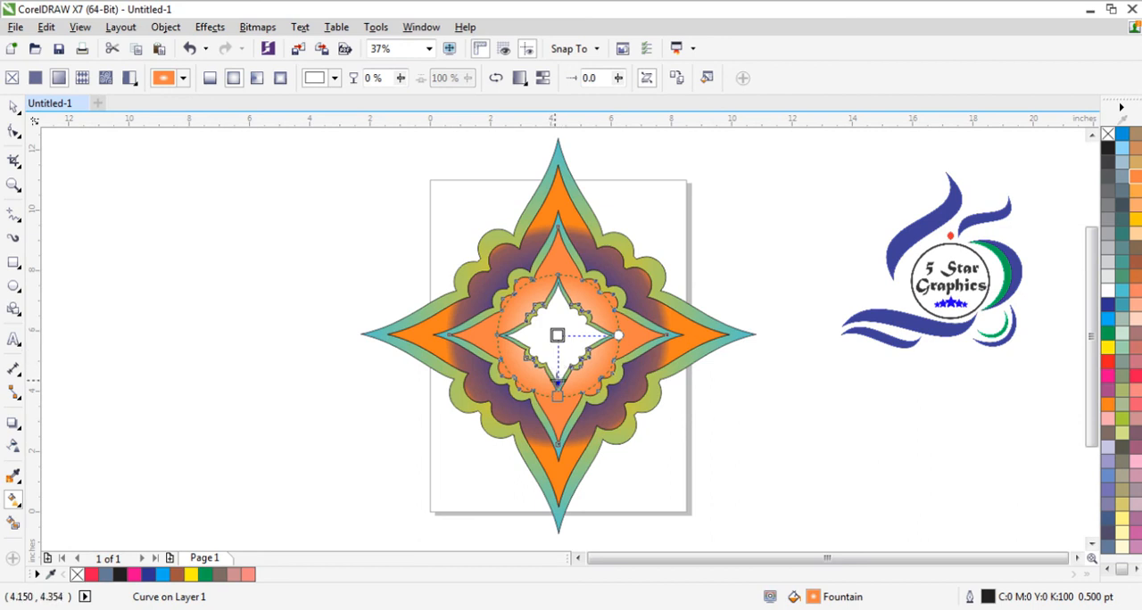
drag(555, 382, 557, 385)
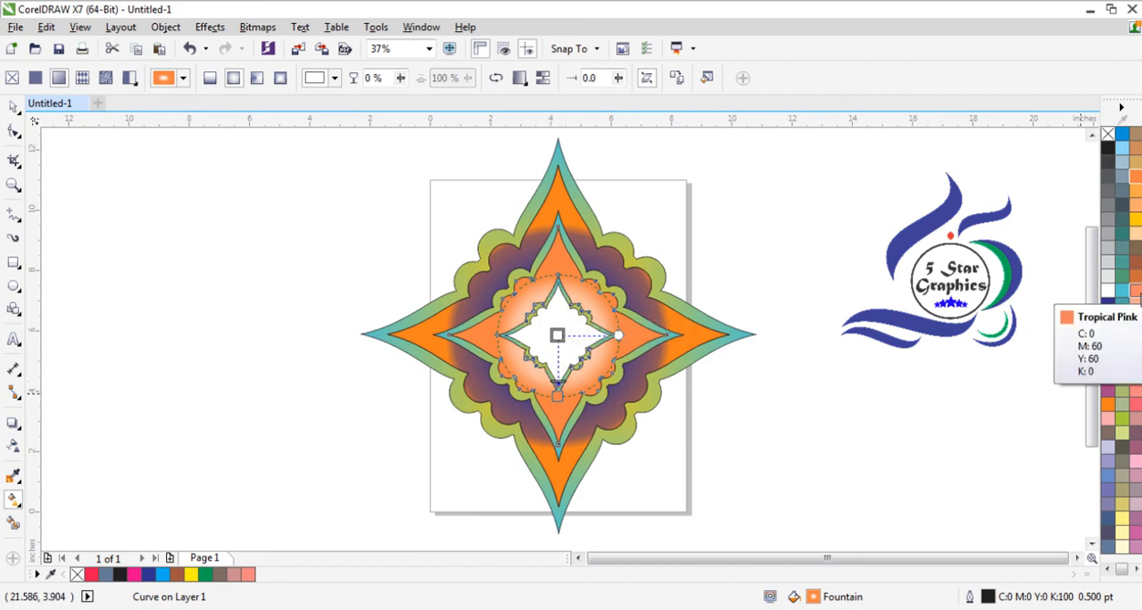
click(1053, 305)
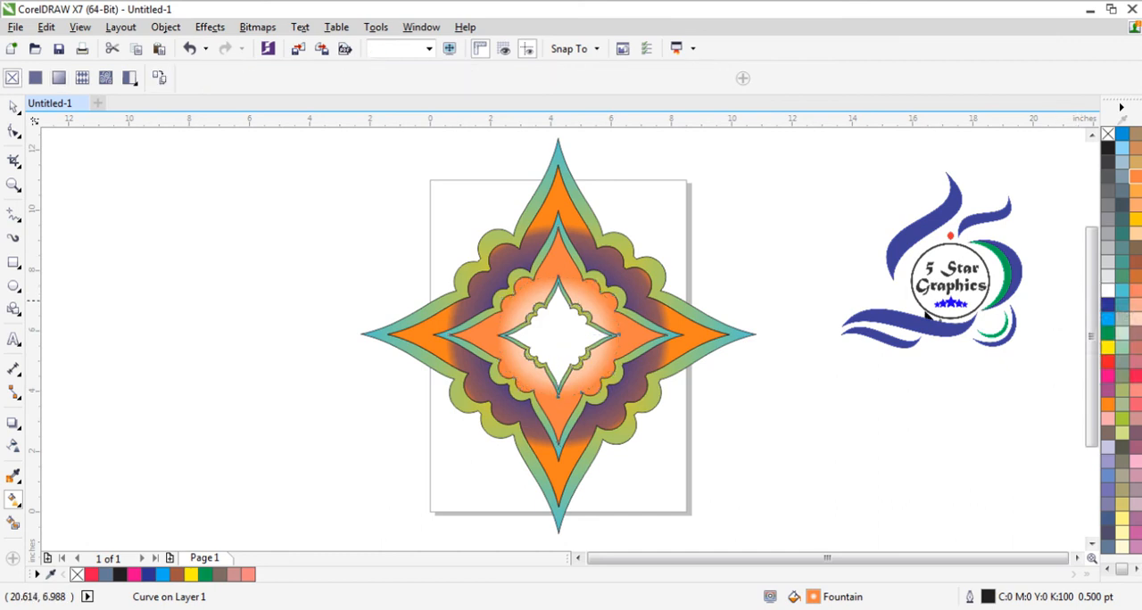
- Create a shape inside the smallest frame with Smart Fill and color it Tropical Pink
click(13, 525)
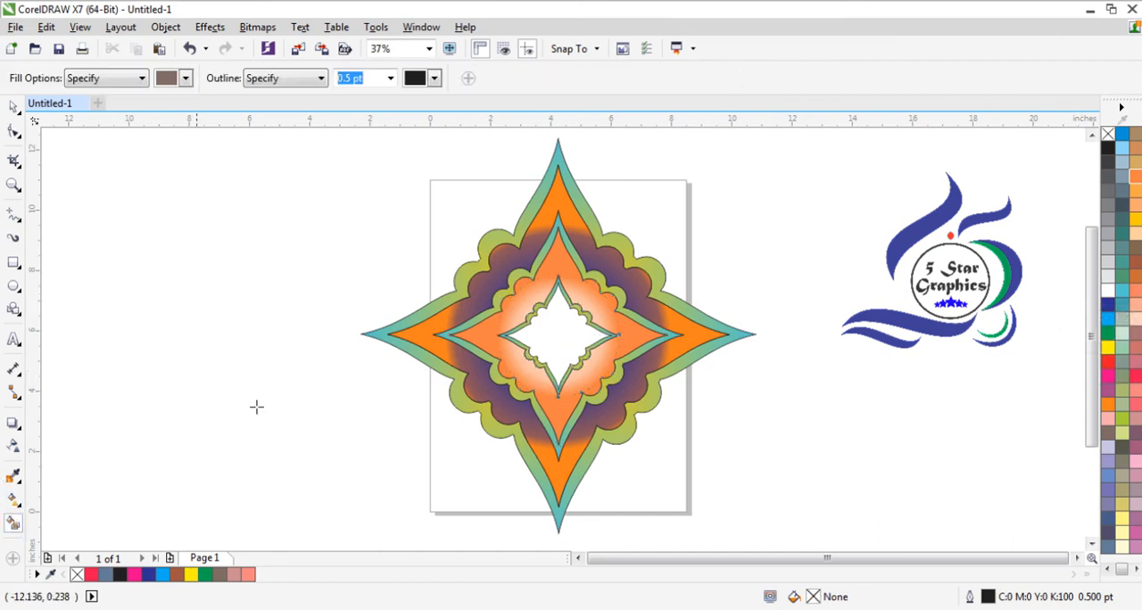
click(555, 334)
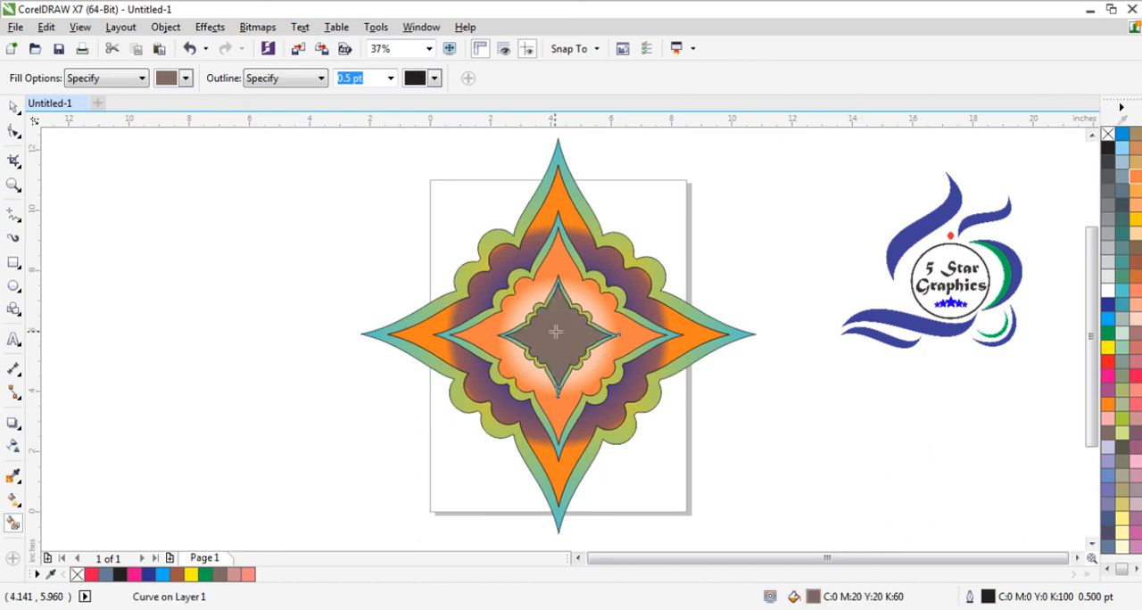
click(1136, 294)
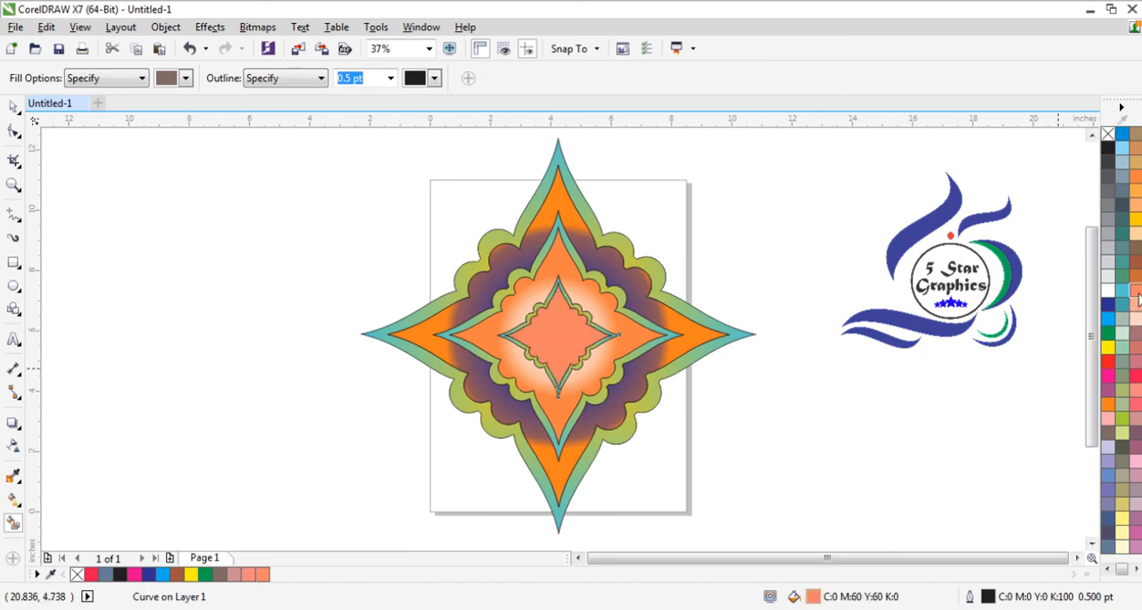
click(14, 501)
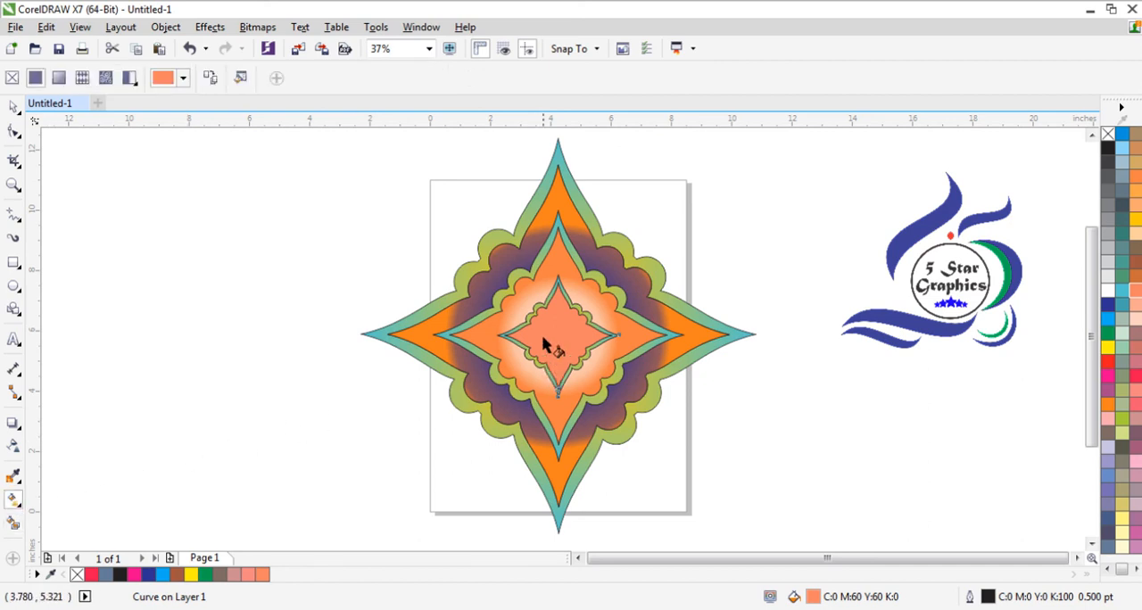
- Give the center shape an elliptical fountain fill, white in the middle, centered on the frame and with its outer edge pulled in to the smallest frame
drag(553, 337, 584, 393)
click(233, 78)
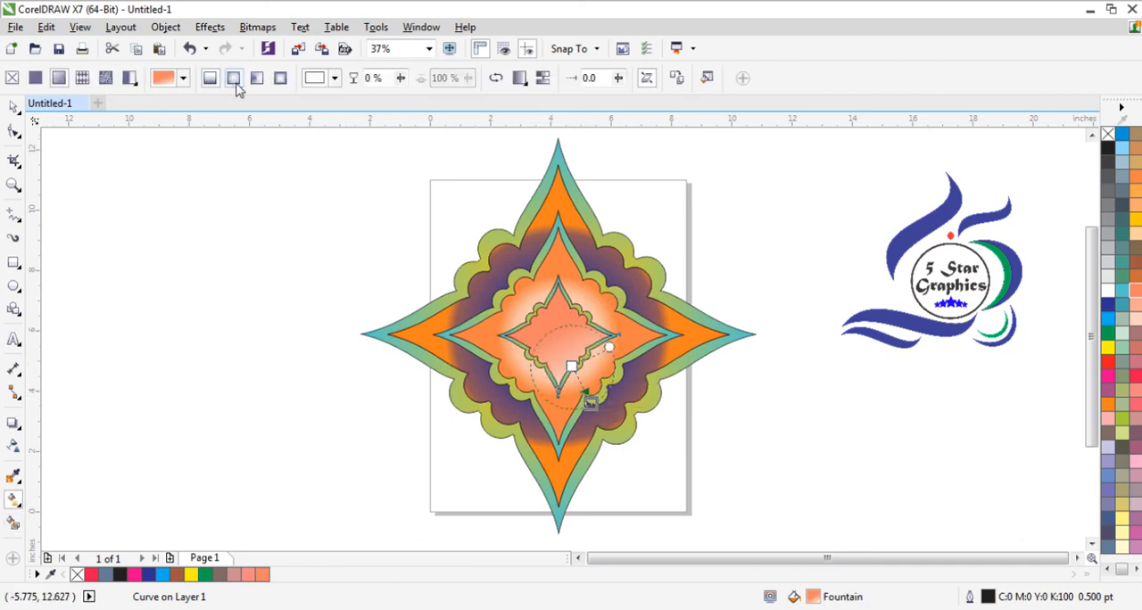
drag(563, 356, 556, 335)
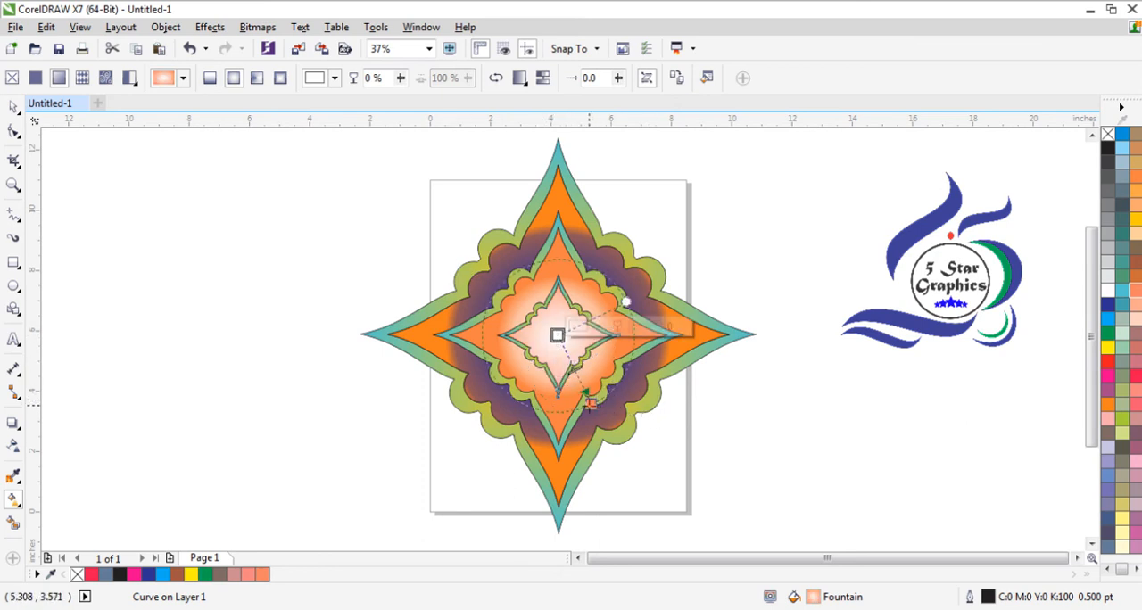
drag(590, 403, 568, 361)
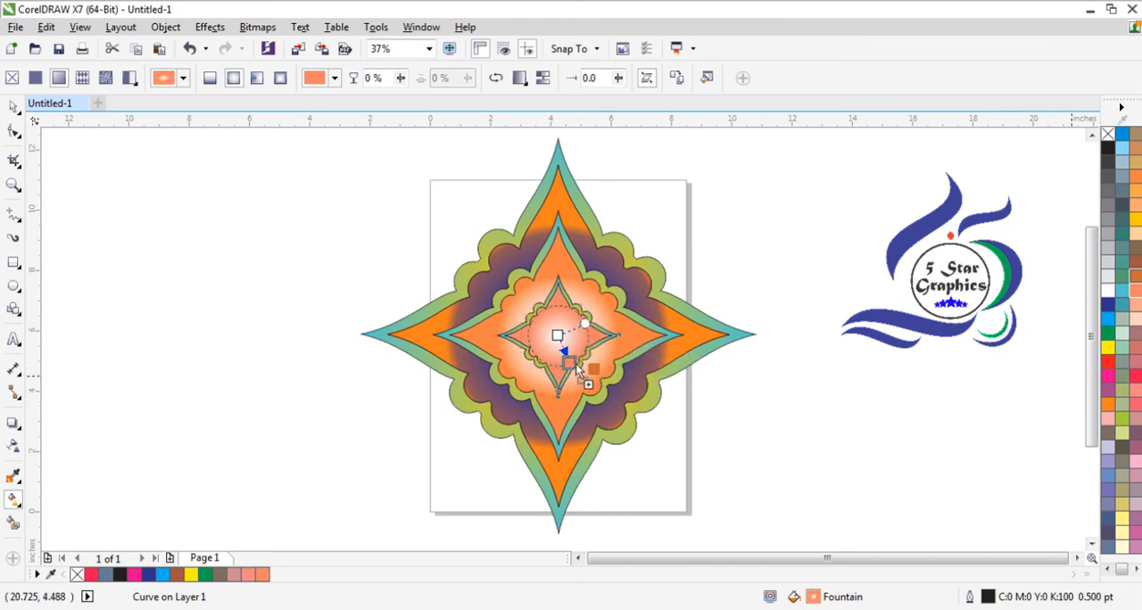
- Color the outer edge of the center shape's elliptical fill light yellow and deselect the shape
drag(570, 364, 571, 365)
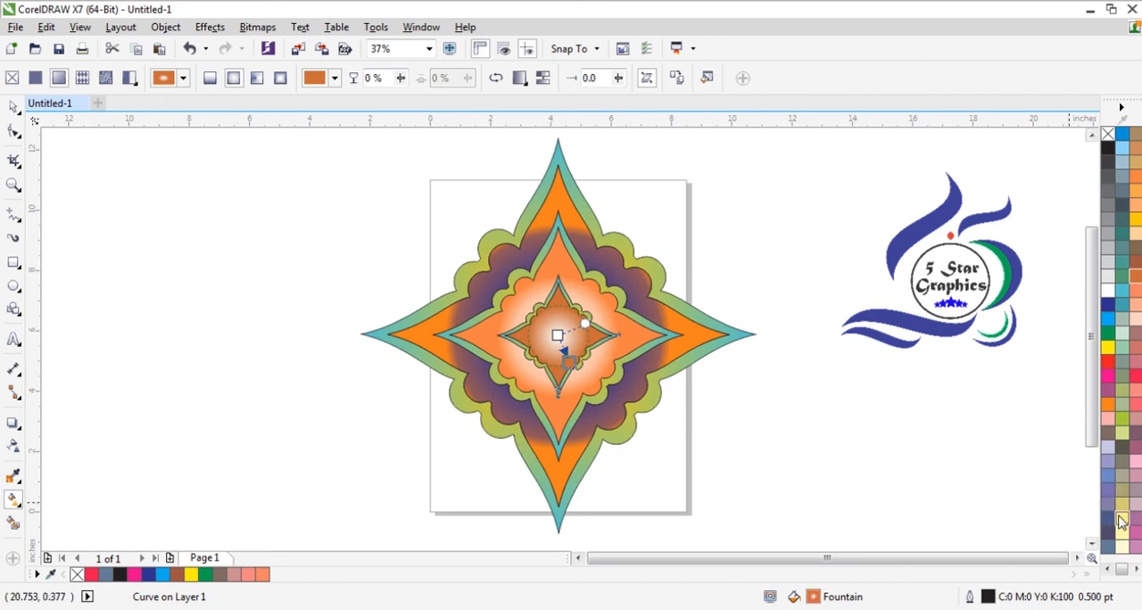
drag(569, 365, 569, 365)
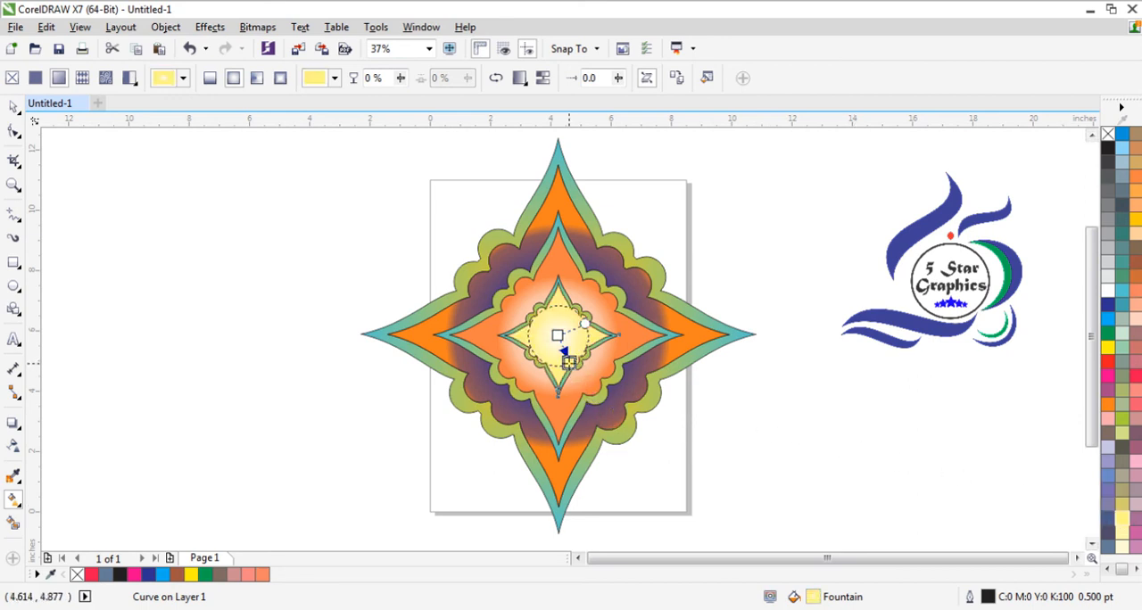
drag(1138, 187, 492, 373)
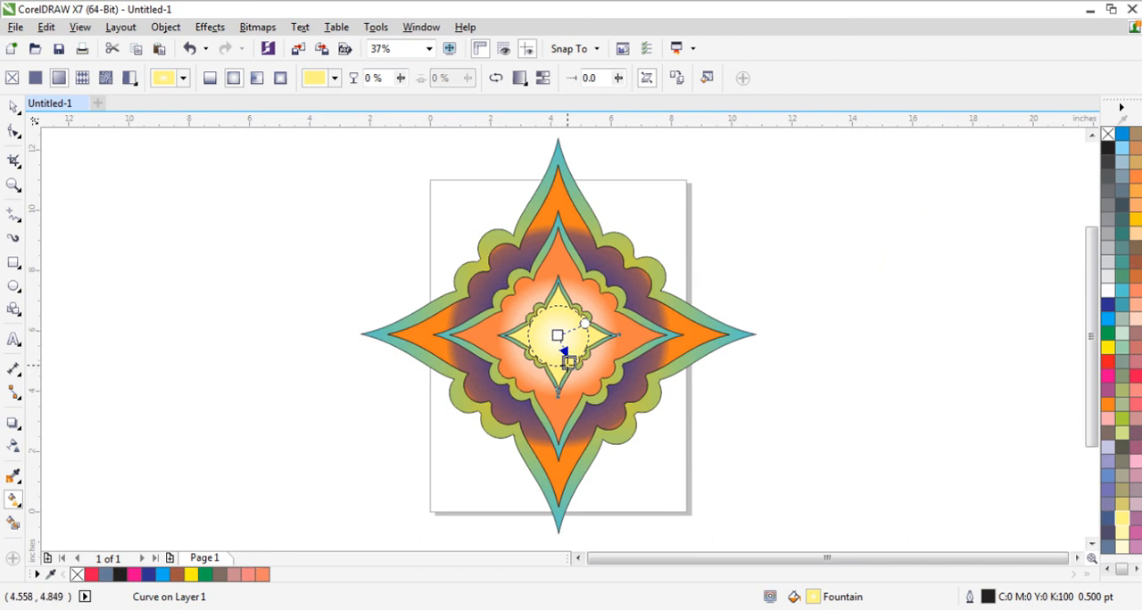
click(841, 390)
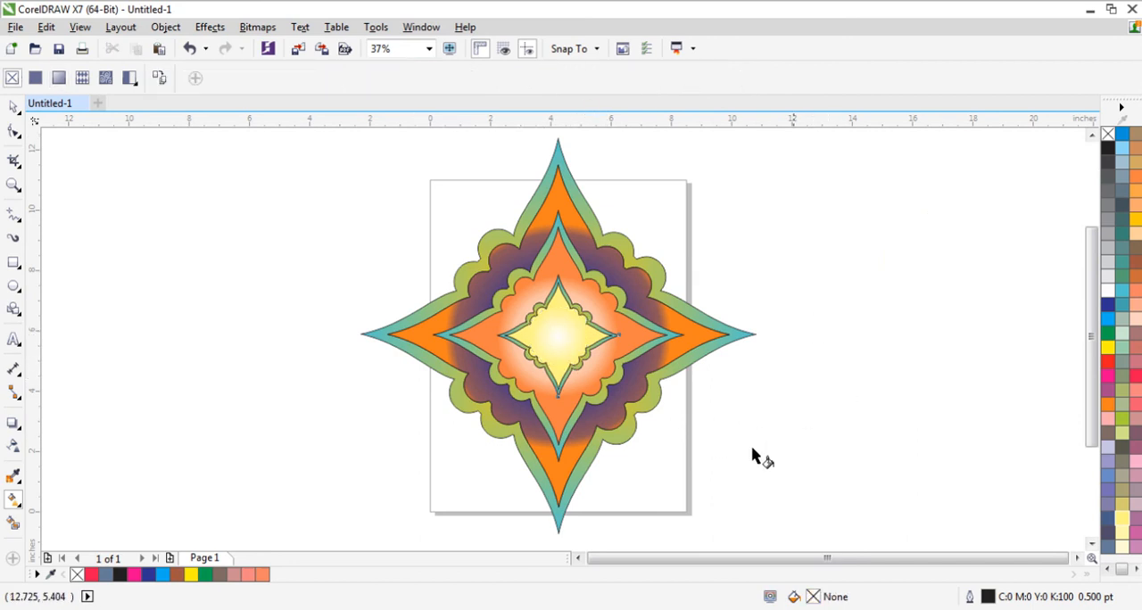